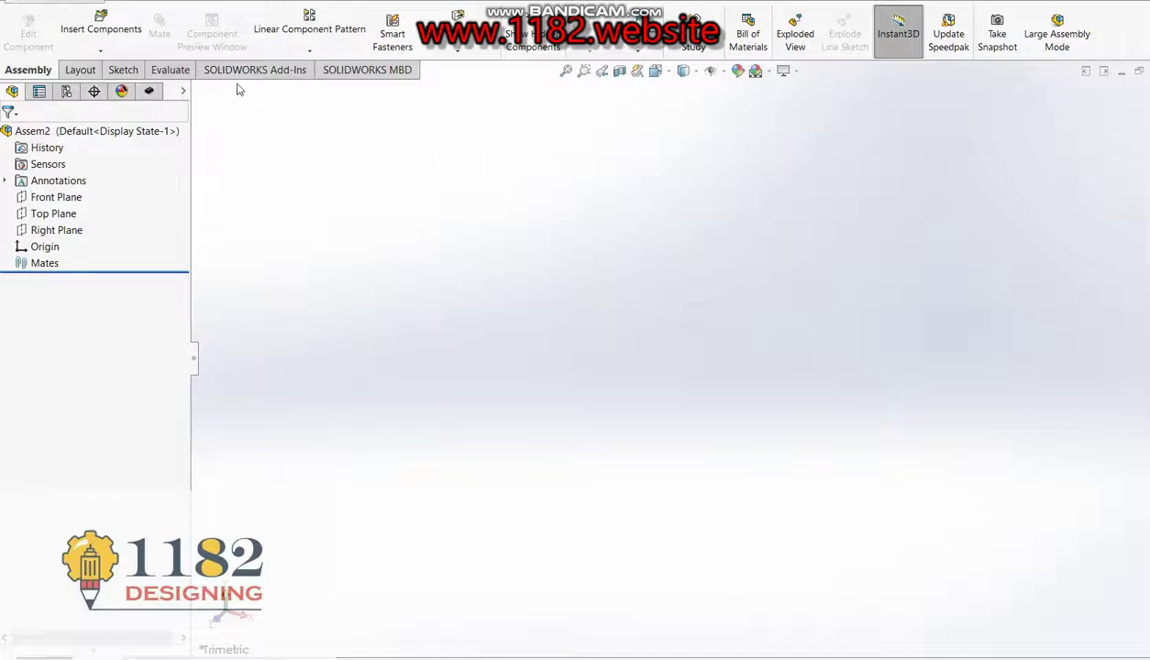
- Insert the BASE part into the empty assembly as the first component, BASE<1>
click(119, 28)
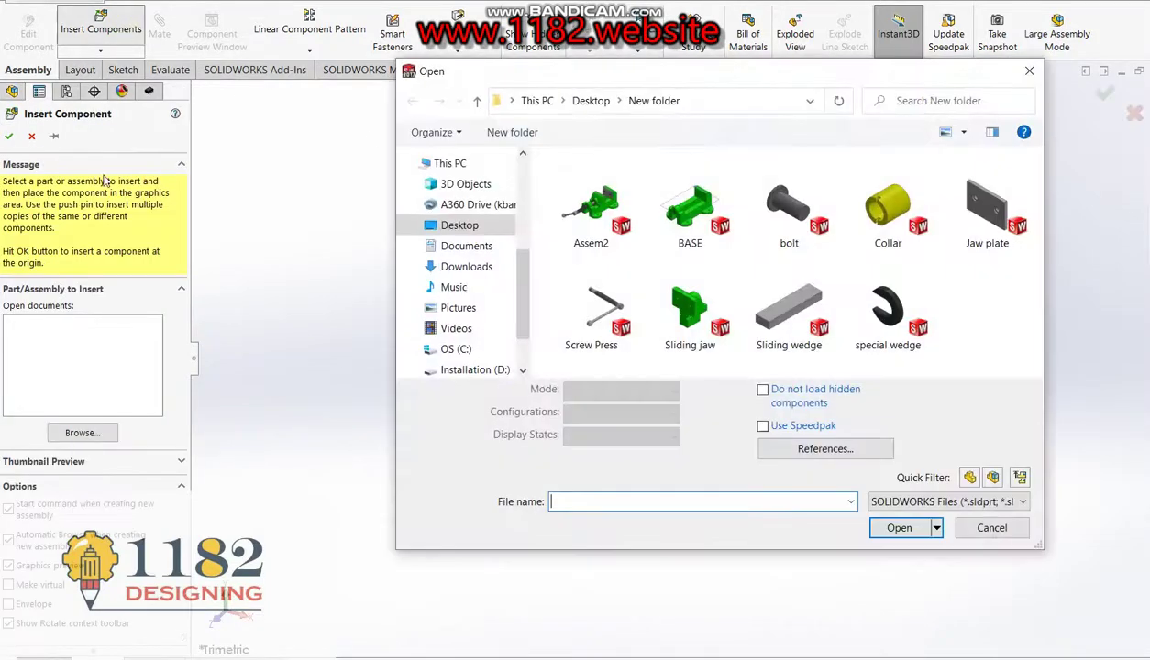
double_click(683, 216)
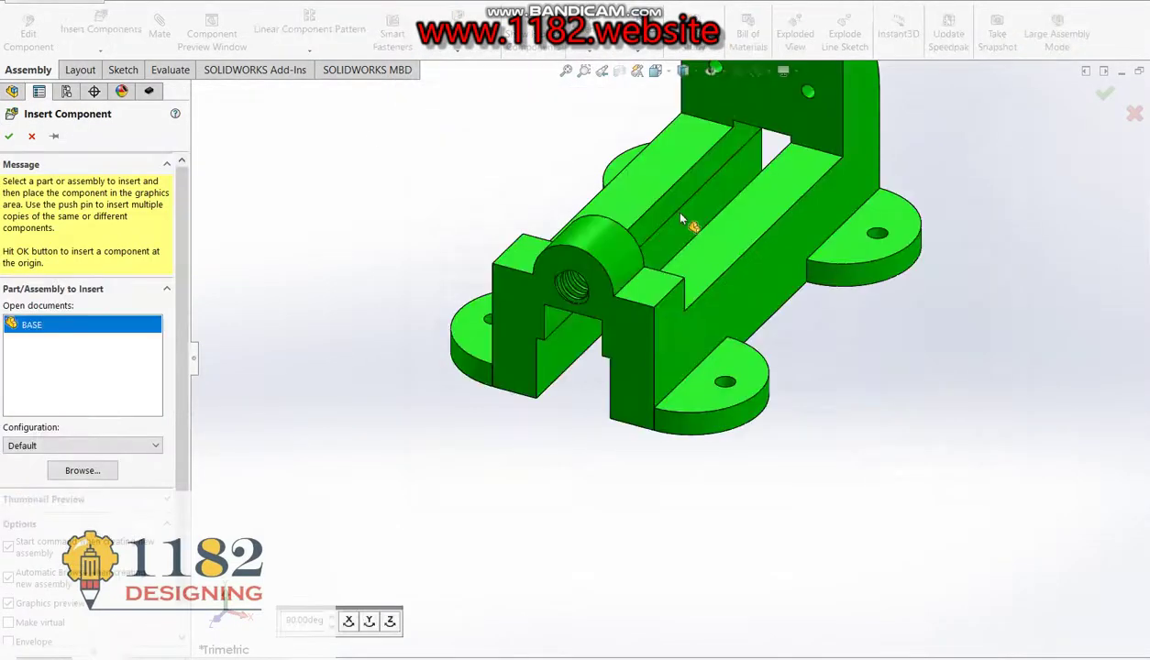
click(662, 344)
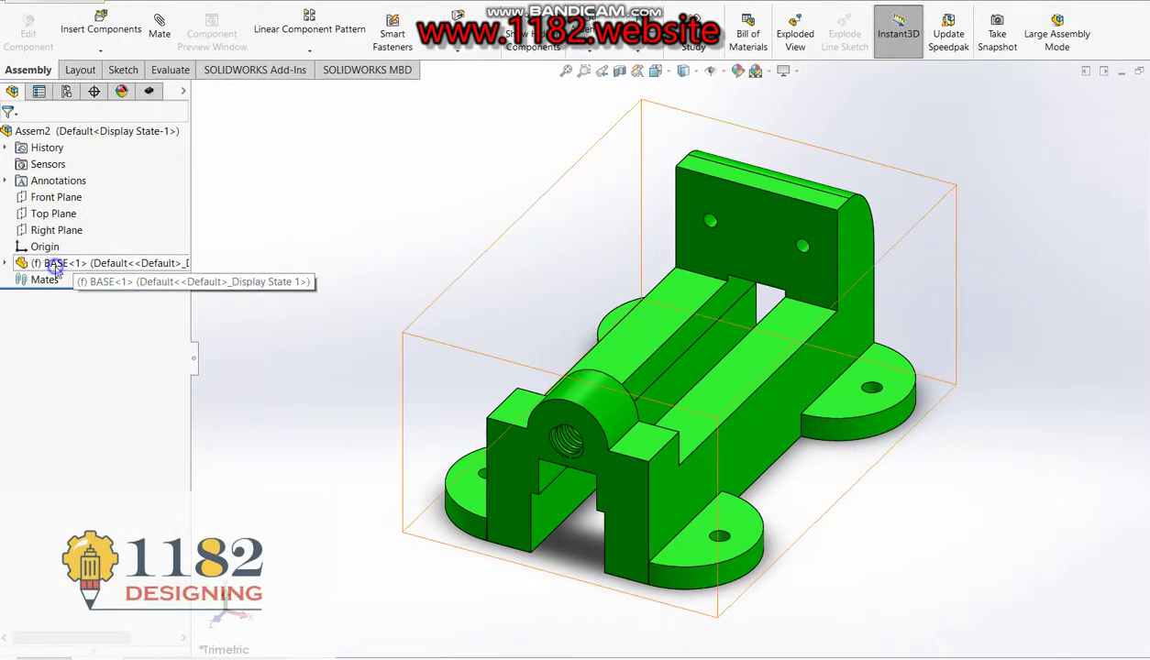
- Float BASE and mate its Front Plane coincident with the assembly Front Plane
right_click(56, 266)
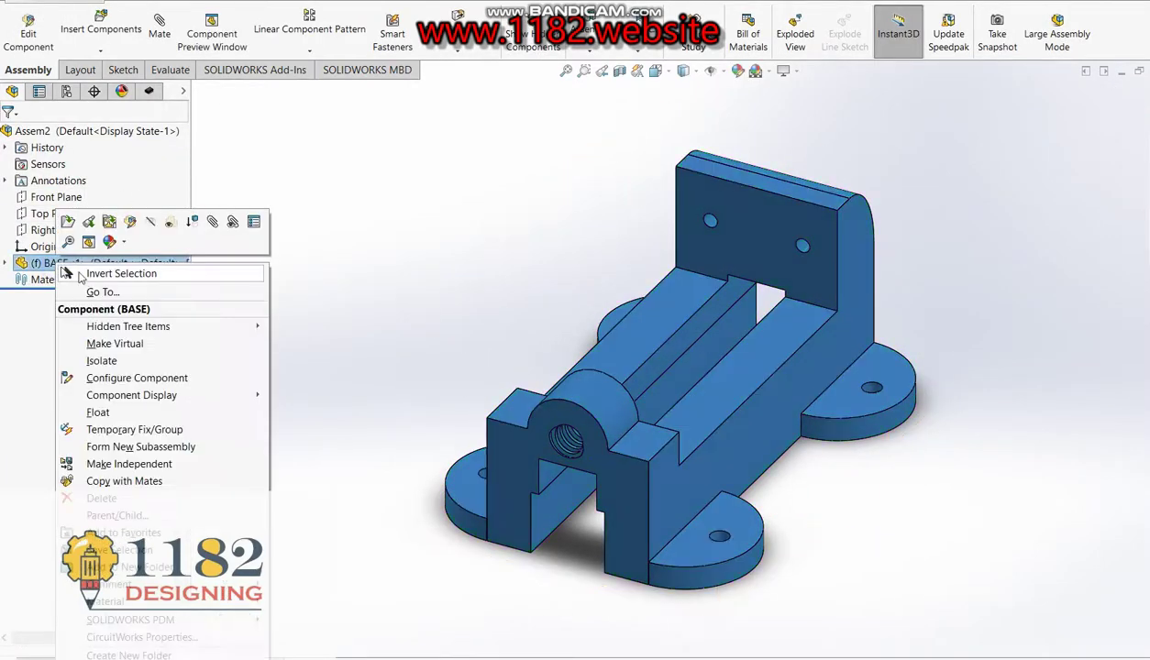
click(136, 414)
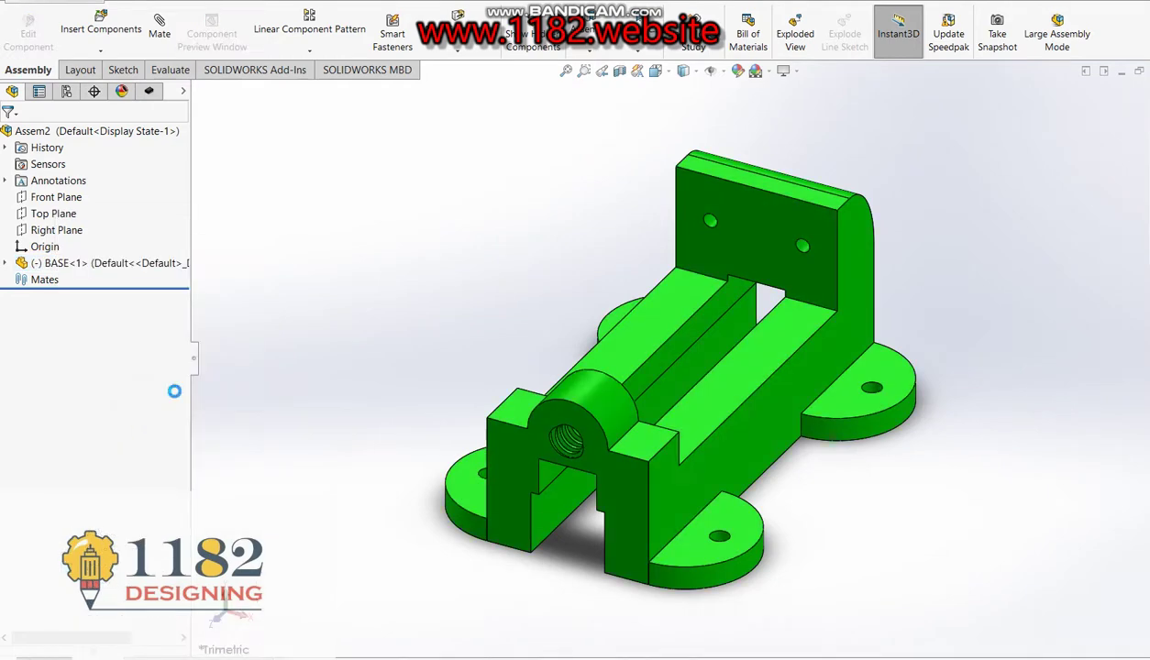
click(5, 264)
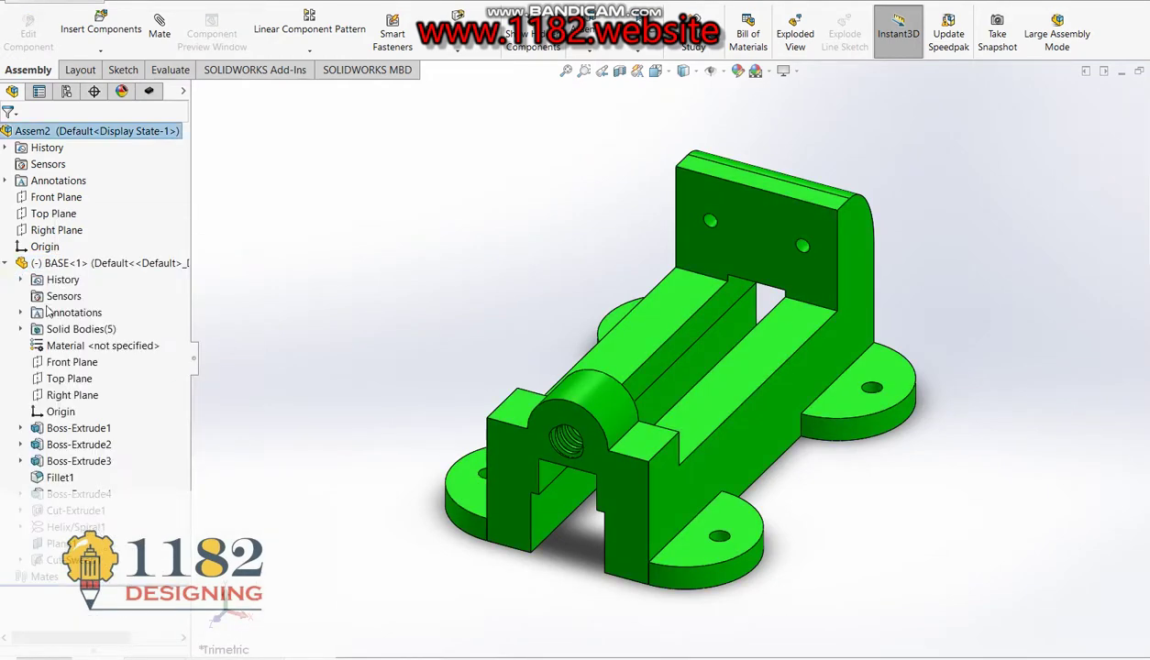
click(64, 364)
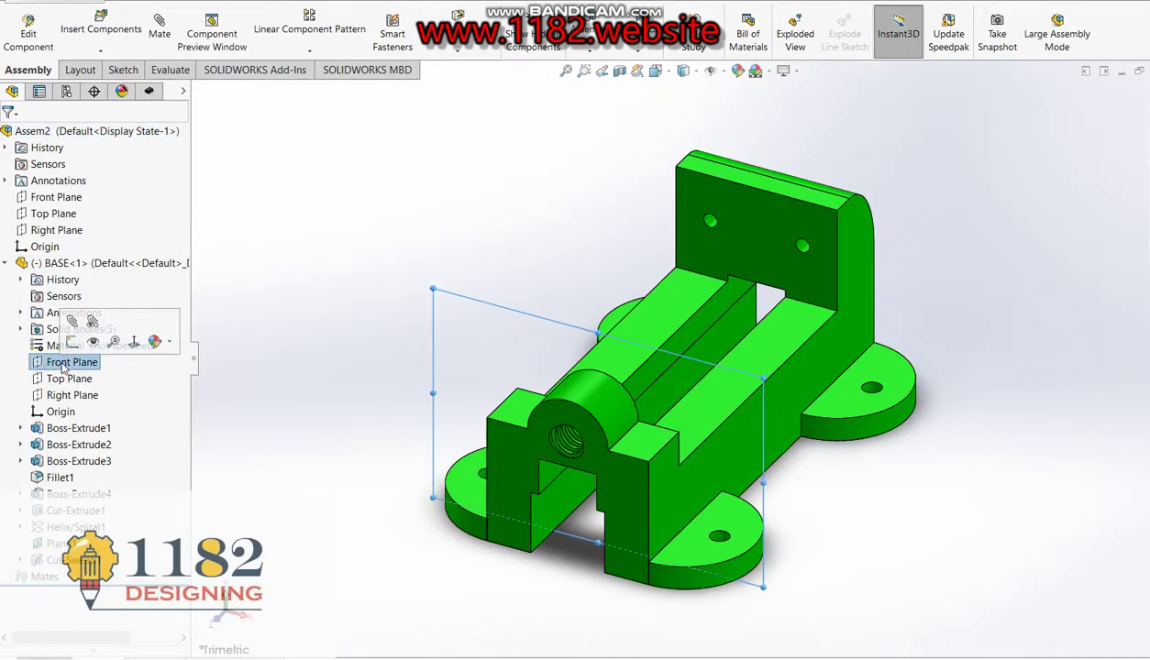
ctrl+click(53, 197)
click(162, 20)
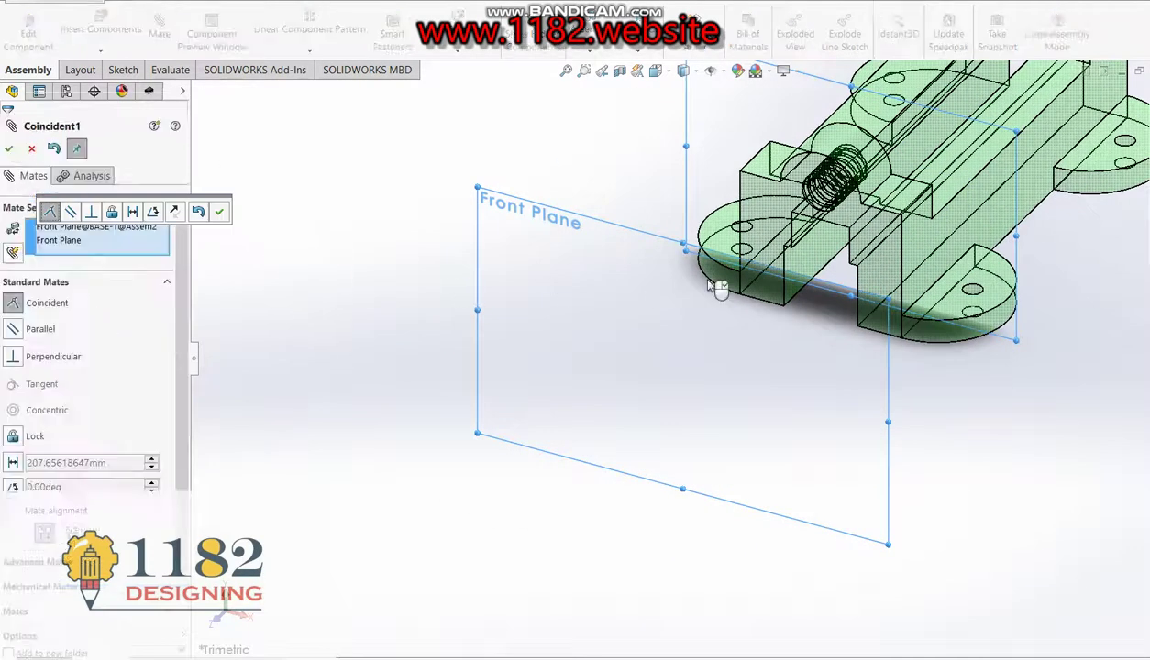
click(220, 213)
- Mate the BASE Top Plane coincident with the assembly Top Plane
scroll(712, 332, up, 3)
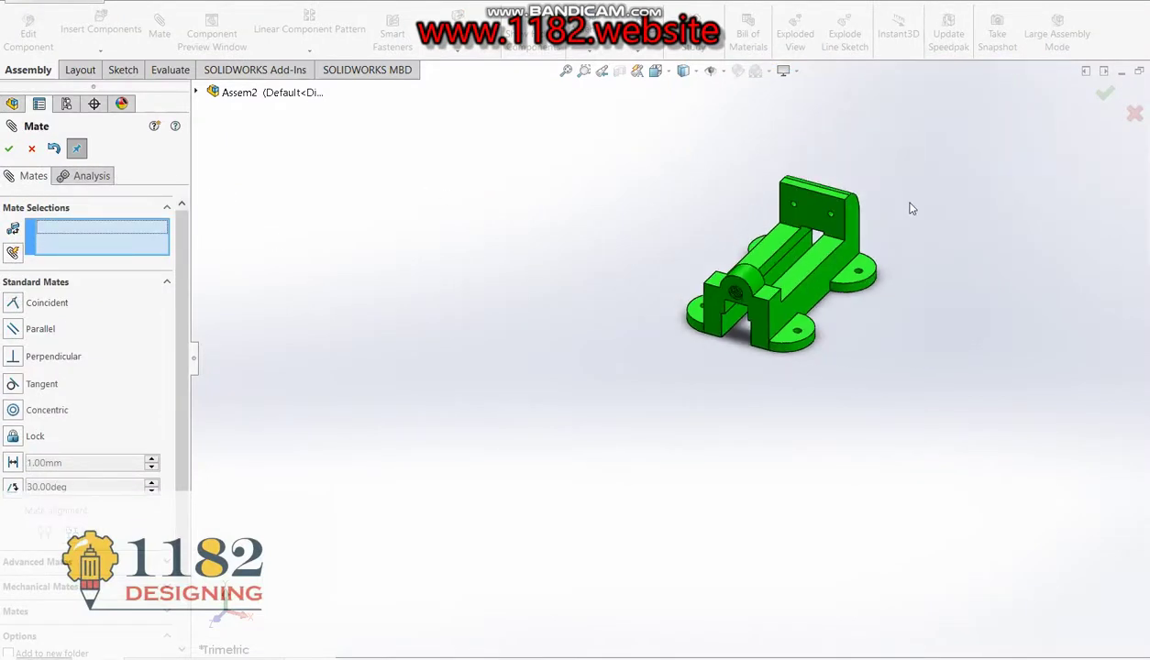
scroll(910, 208, down, 3)
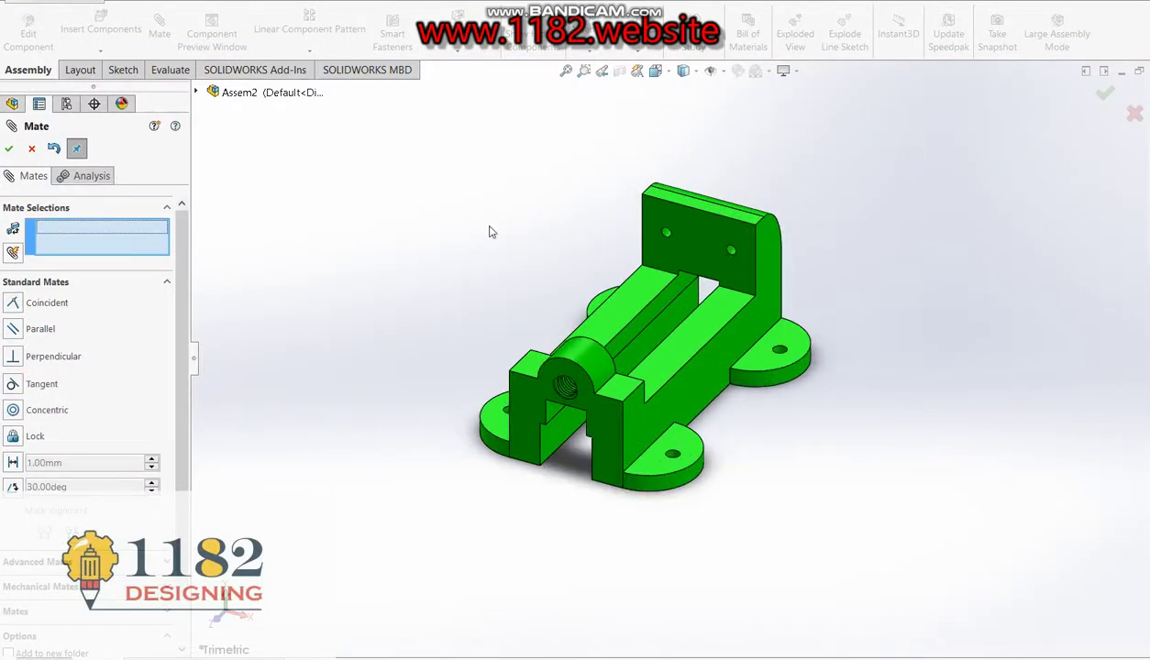
click(196, 93)
click(259, 174)
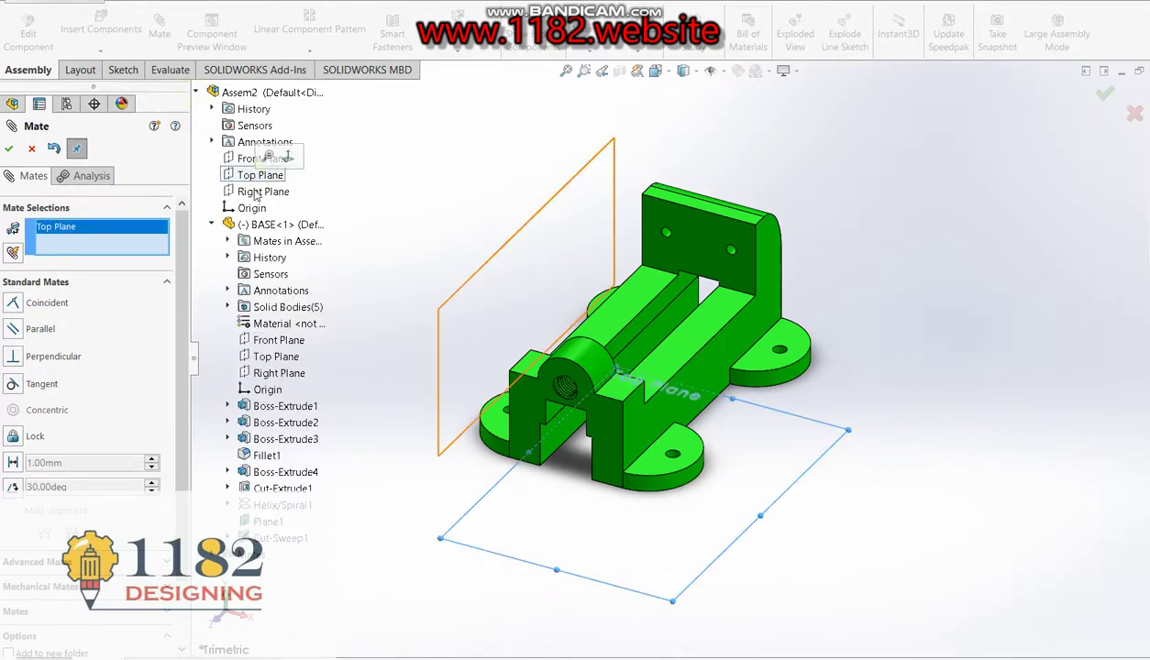
click(285, 358)
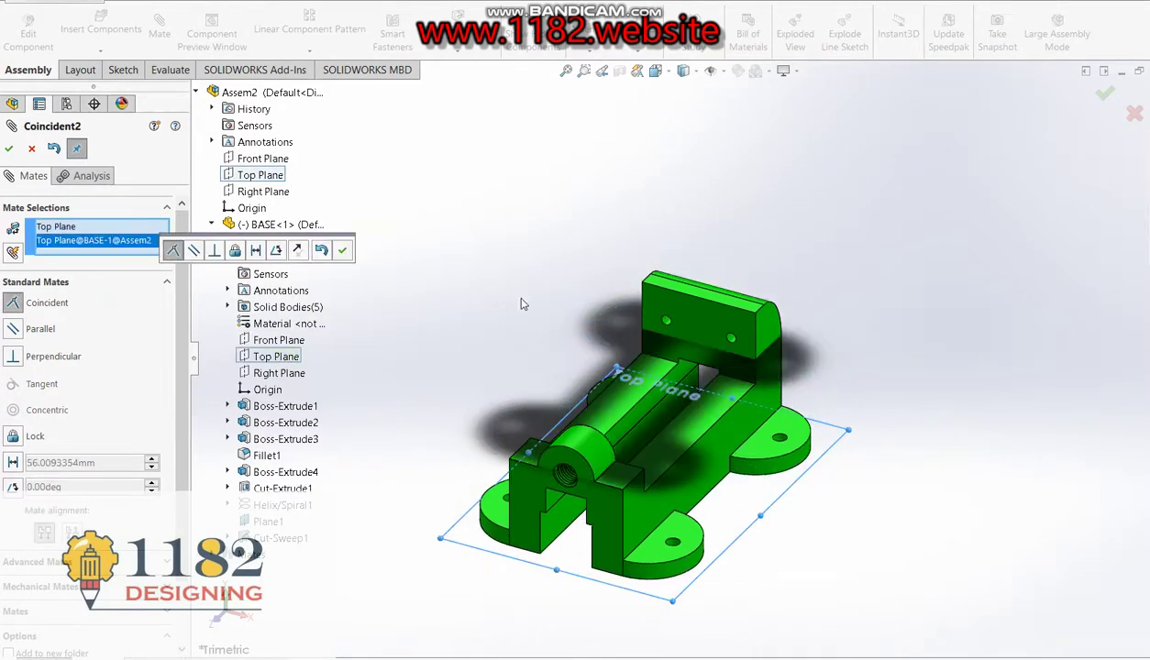
click(339, 250)
- Mate the BASE Right Plane coincident with the assembly Right Plane
click(261, 191)
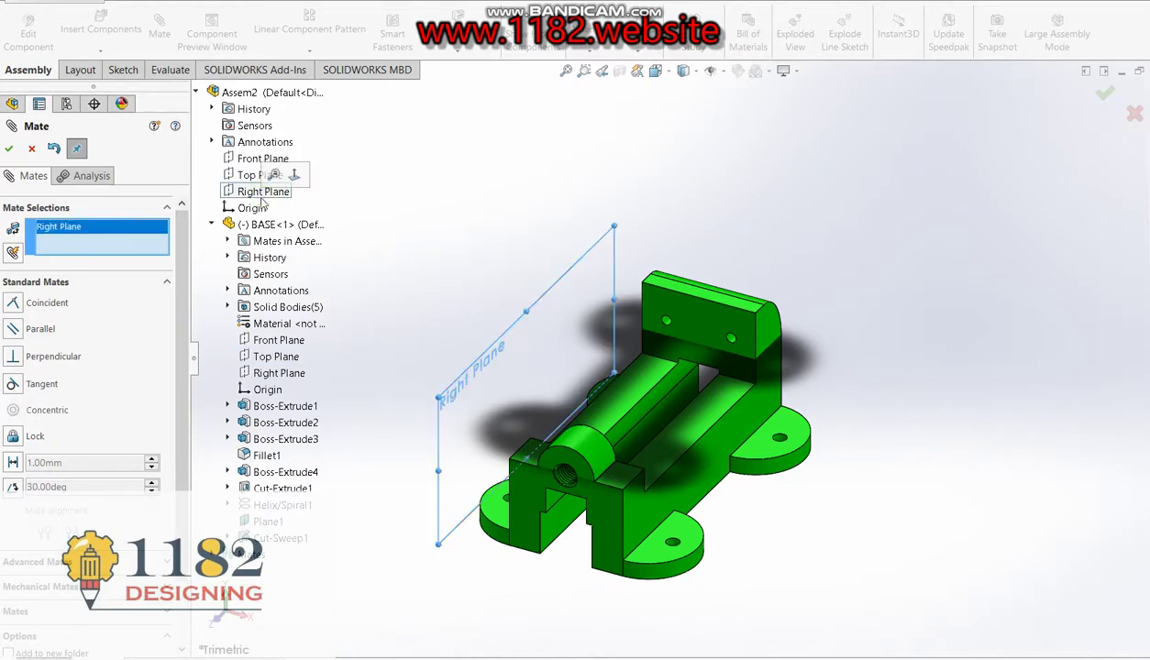
click(279, 373)
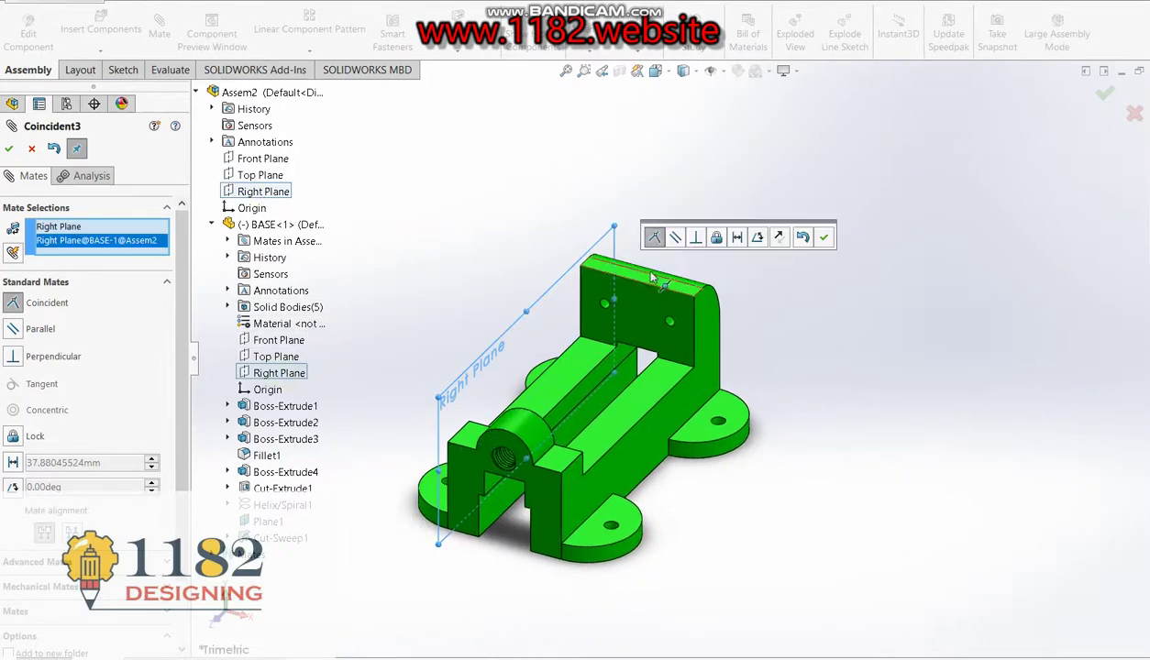
click(825, 239)
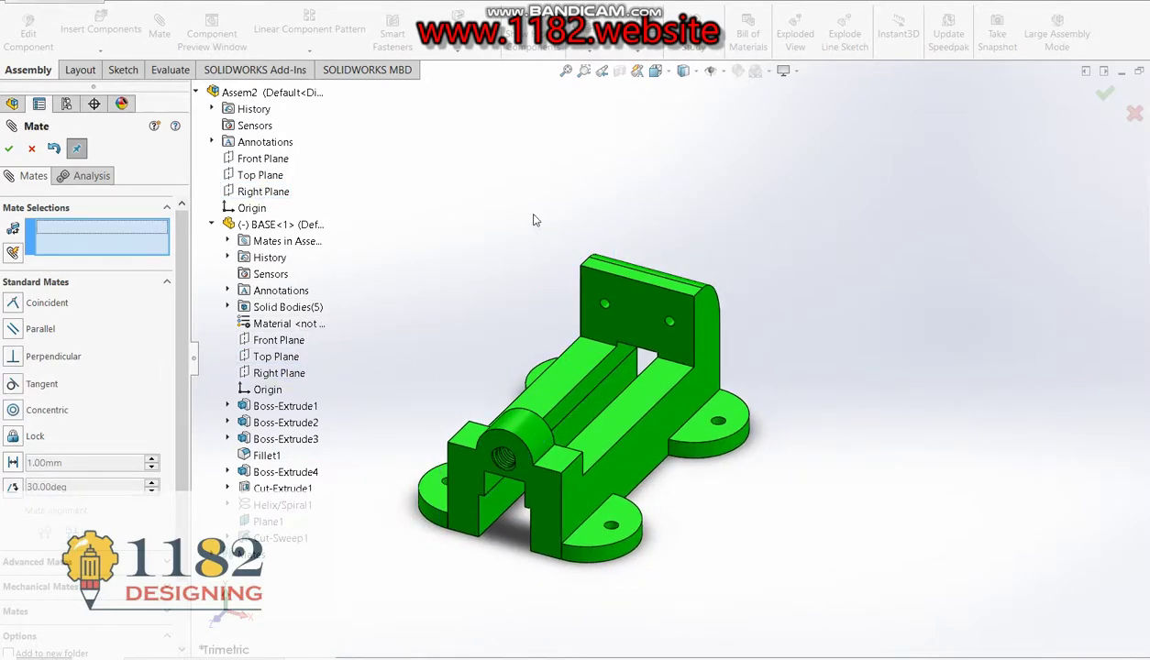
click(11, 151)
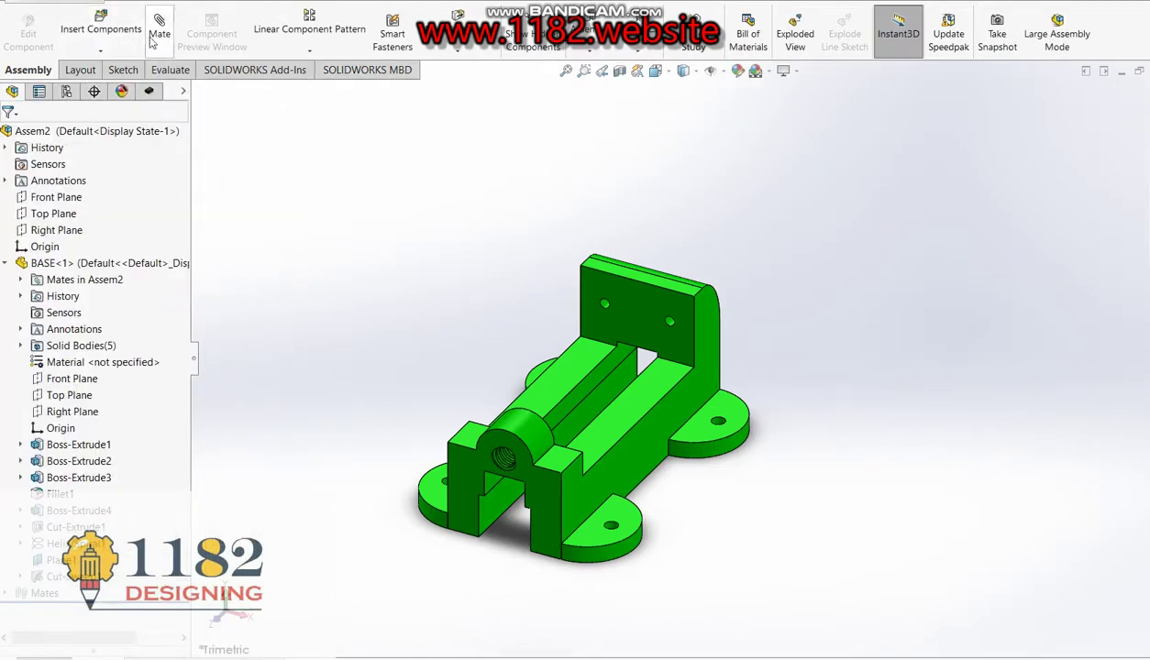
click(121, 34)
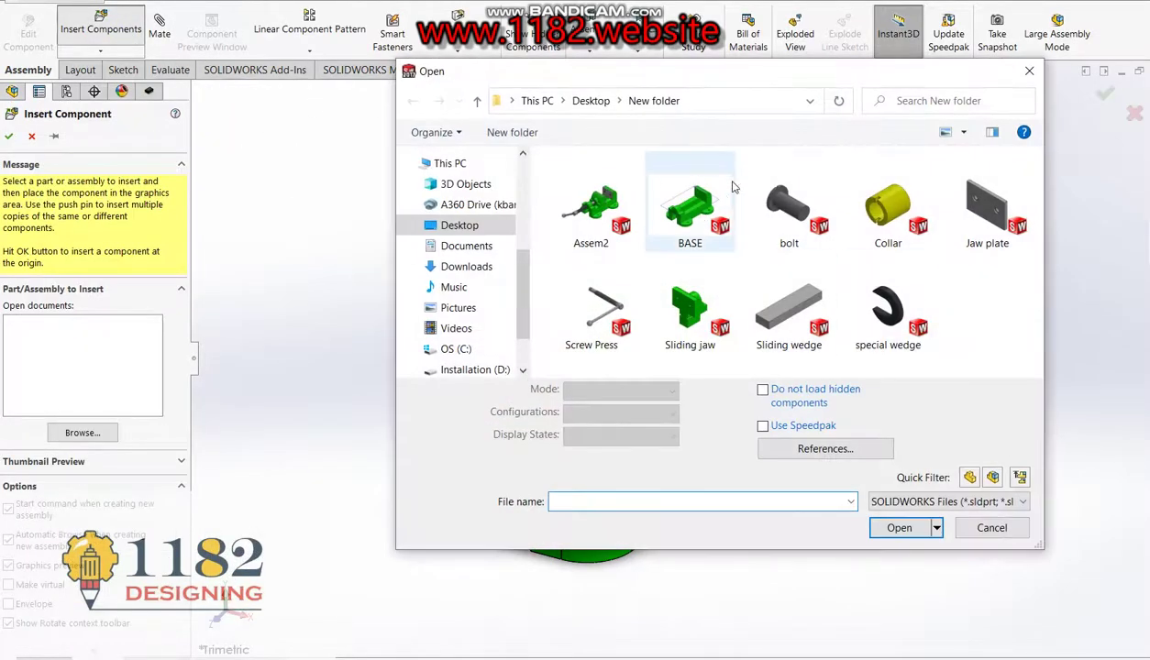
- Insert the Sliding jaw and mate one face coincident to the base channel, flipping alignment
double_click(681, 302)
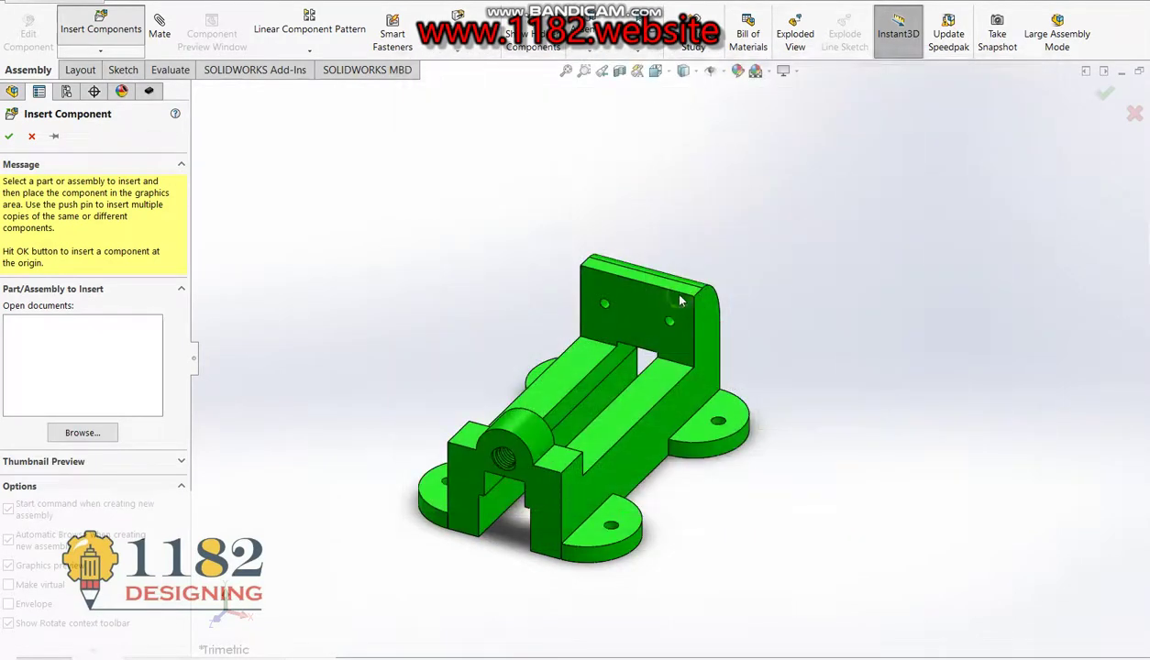
click(483, 332)
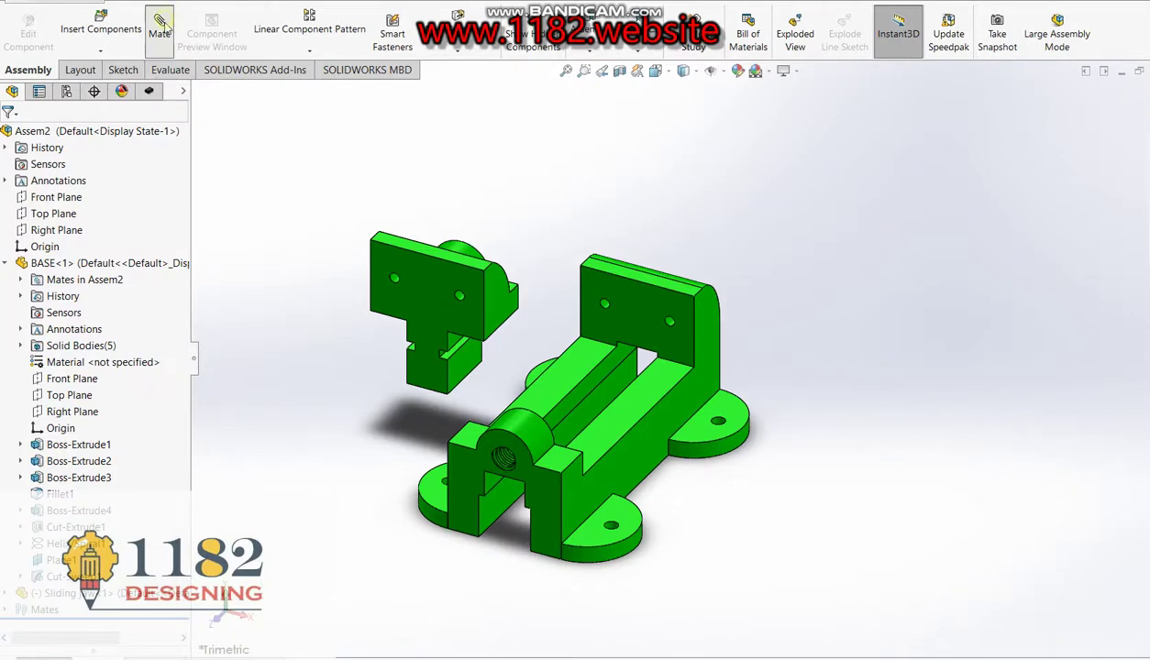
click(456, 341)
click(605, 417)
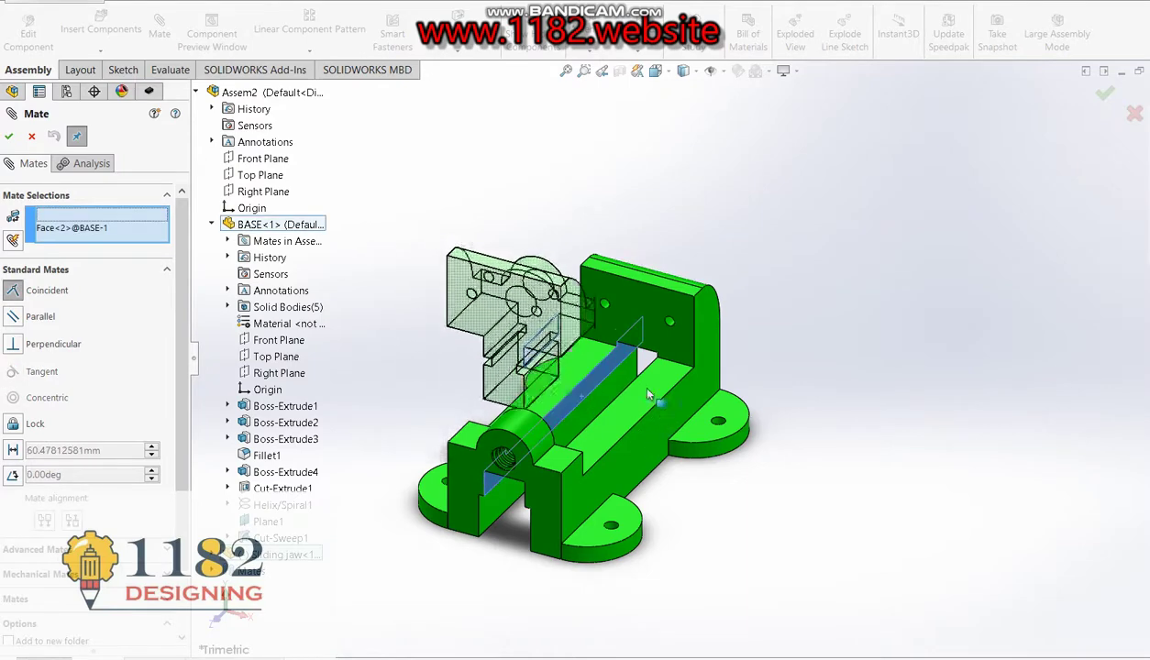
click(770, 394)
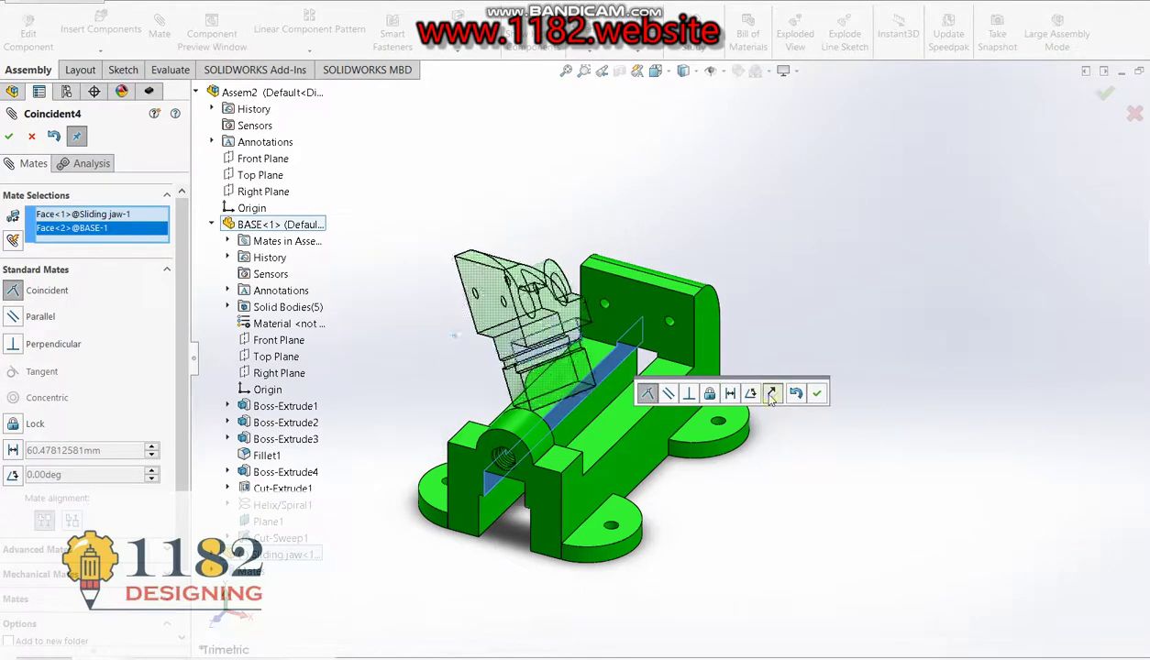
click(817, 393)
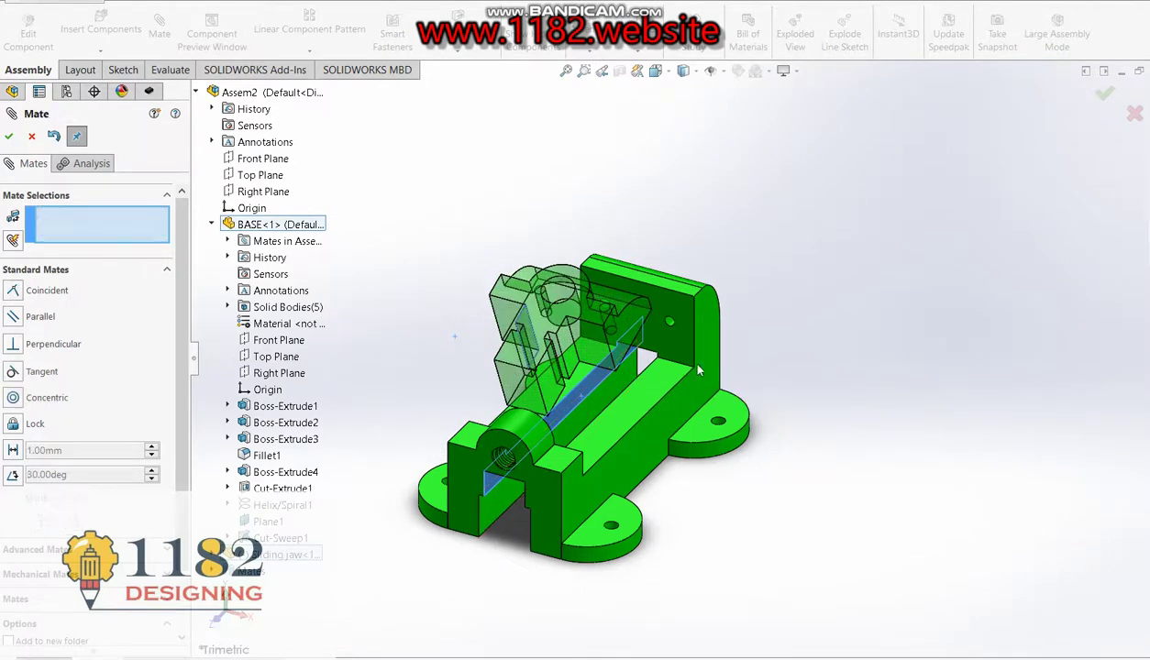
- Add a second jaw-to-base coincident face mate and test that the jaw slides
click(587, 345)
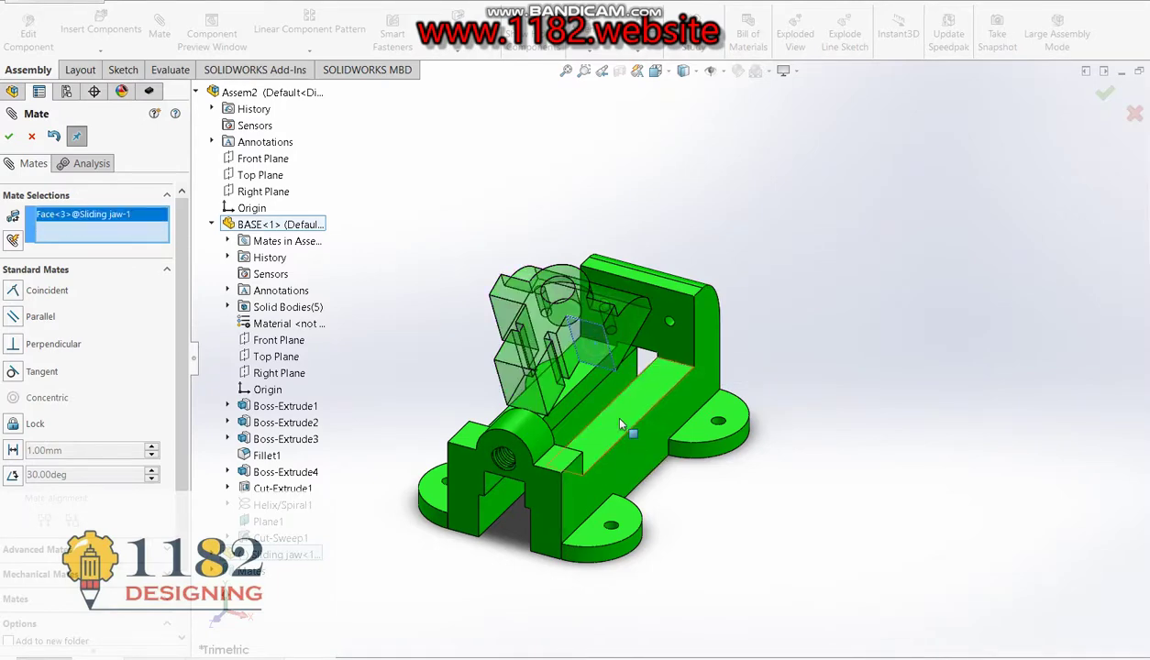
click(606, 410)
click(817, 446)
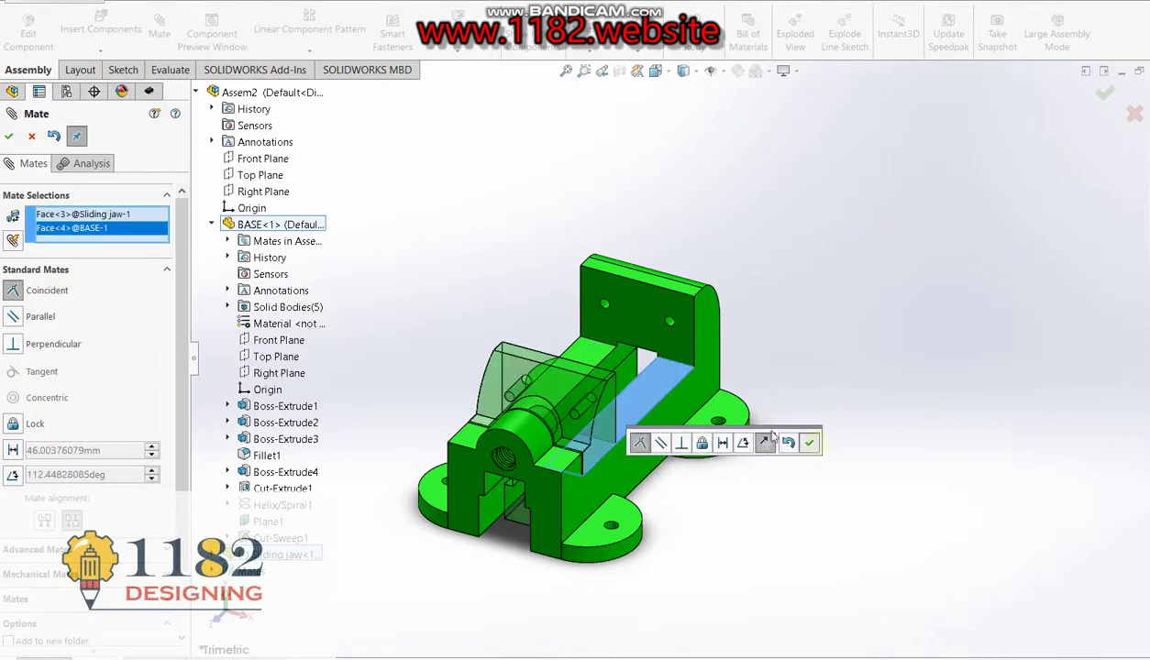
mouse_move(561, 377)
mouse_down()
mouse_move(639, 346)
mouse_move(614, 342)
mouse_up()
scroll(760, 432, down, 2)
middle_drag(760, 433, 745, 434)
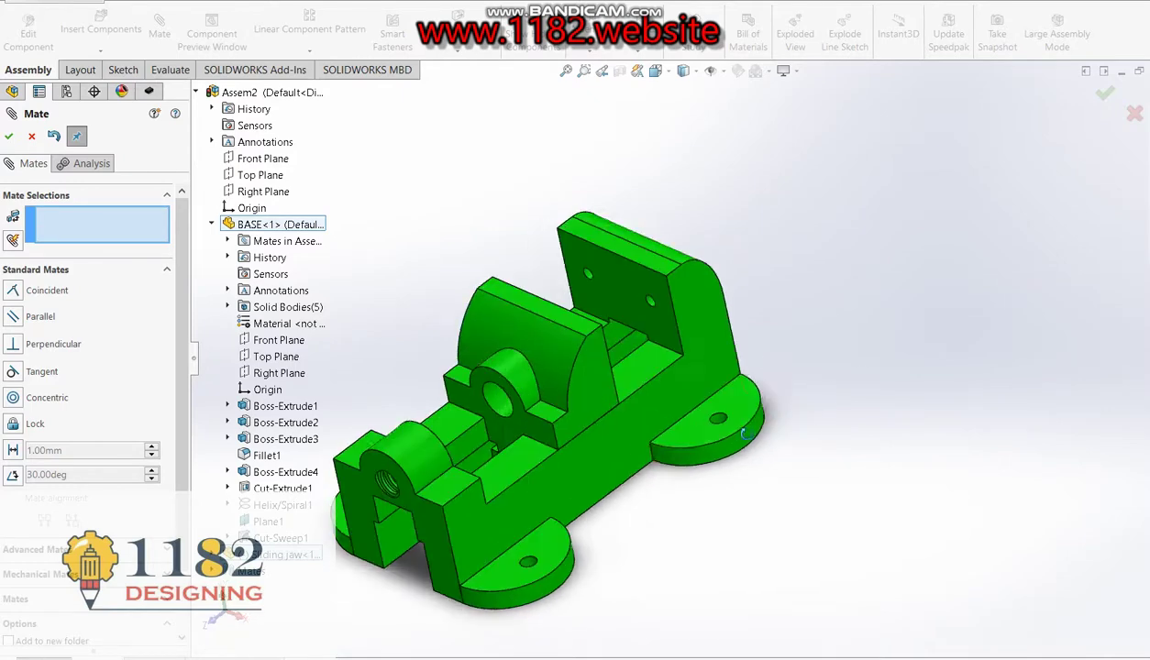
click(724, 457)
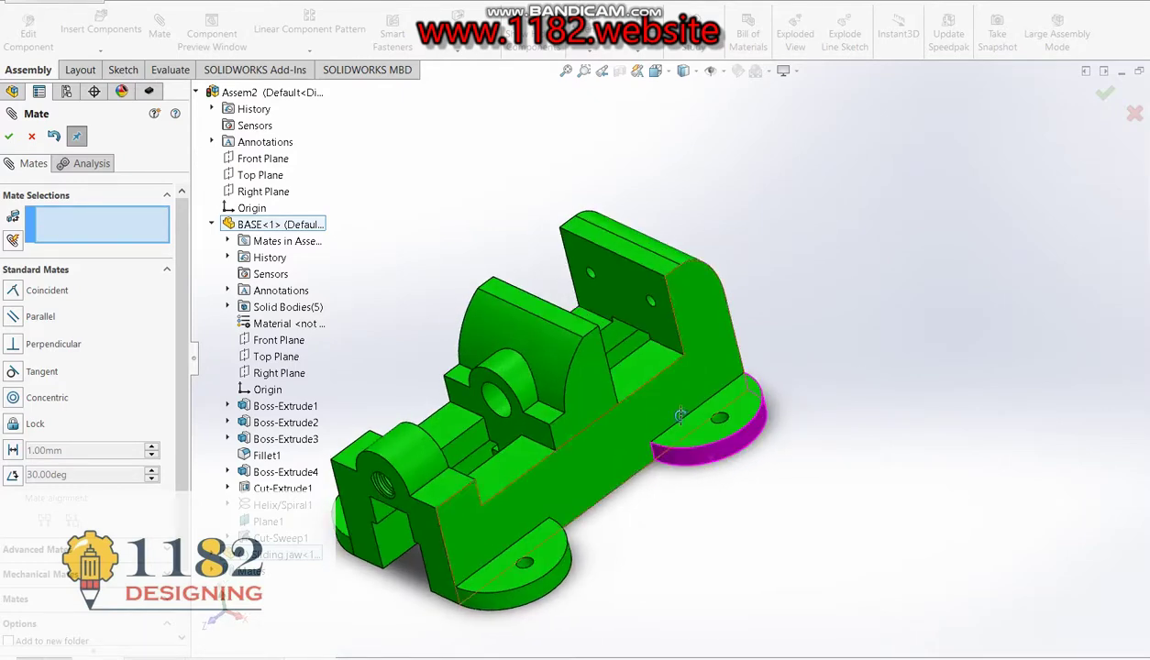
click(10, 136)
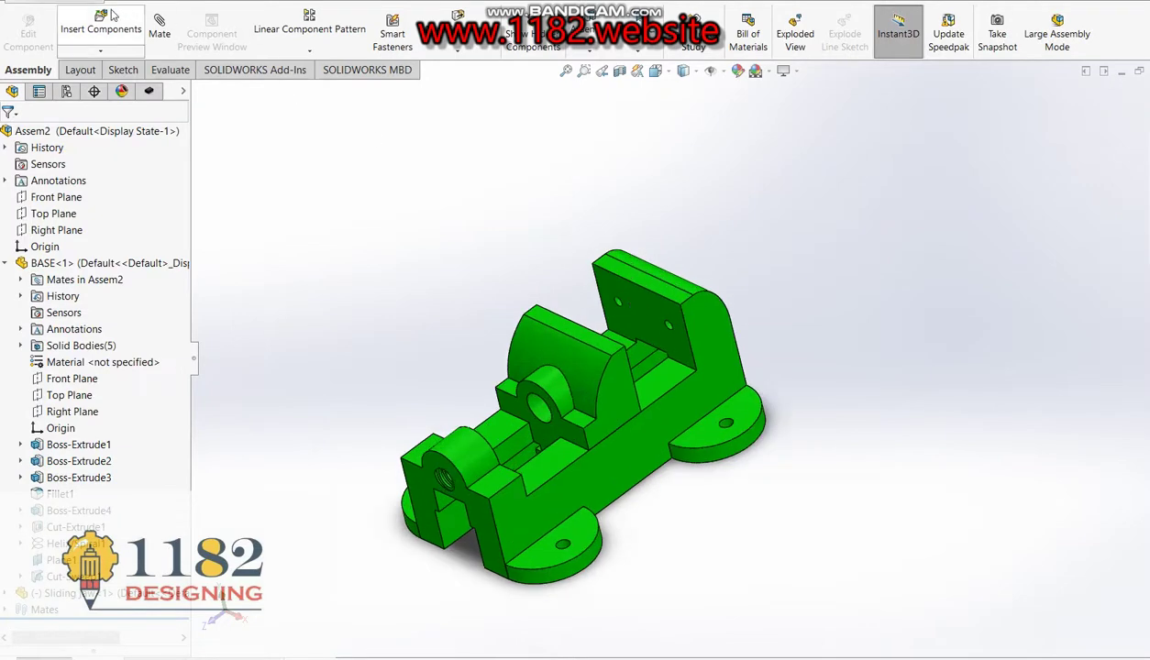
- Insert the Jaw plate above the base and add a second copy, Jaw plate<2>
click(101, 18)
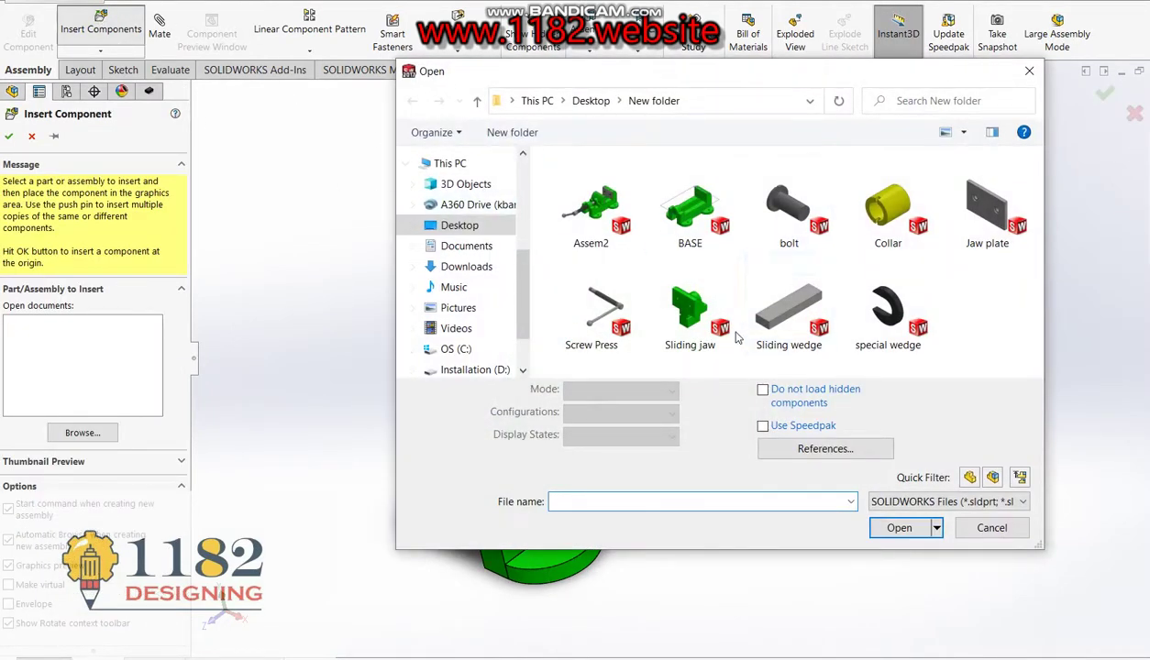
double_click(990, 209)
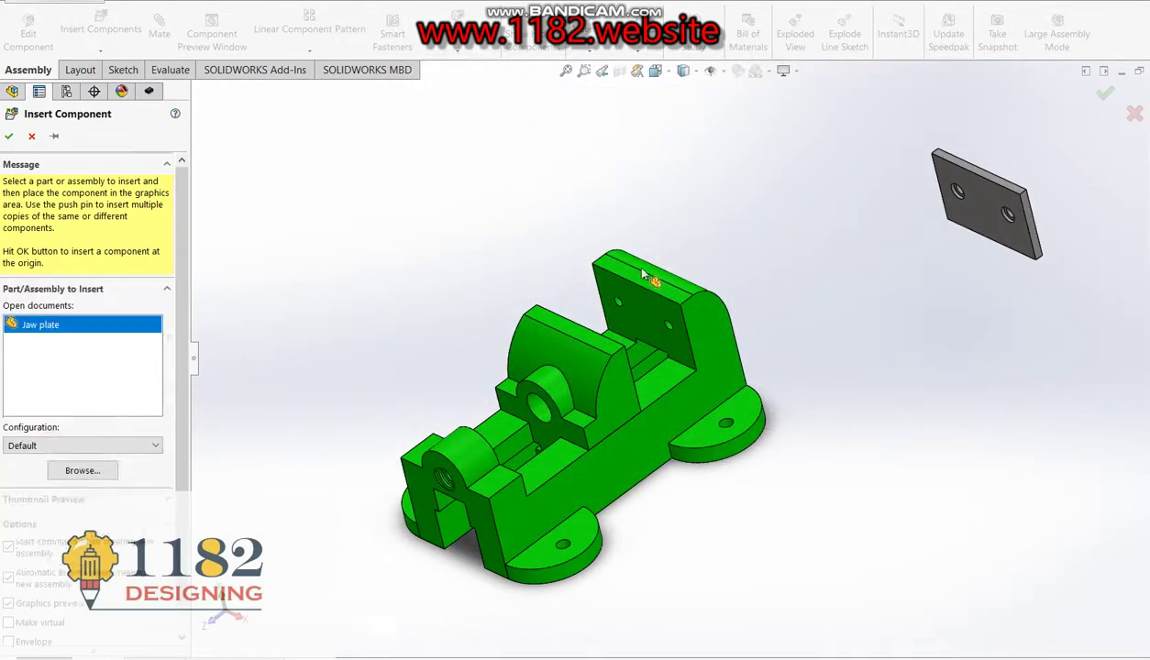
click(548, 236)
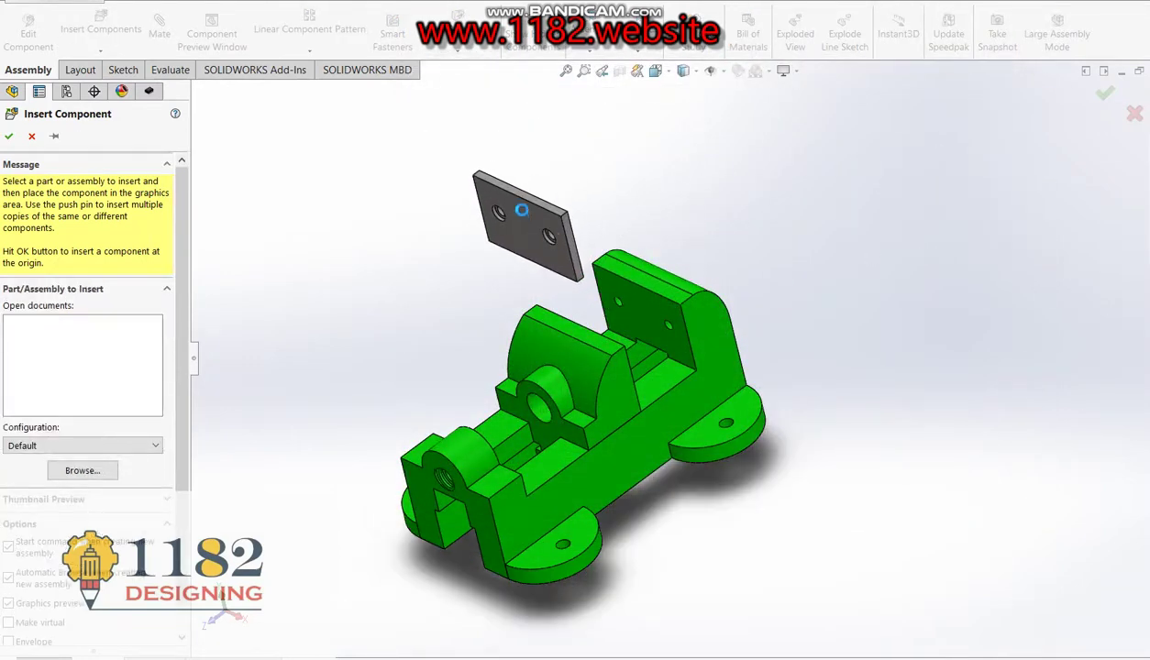
ctrl+drag(564, 201, 619, 191)
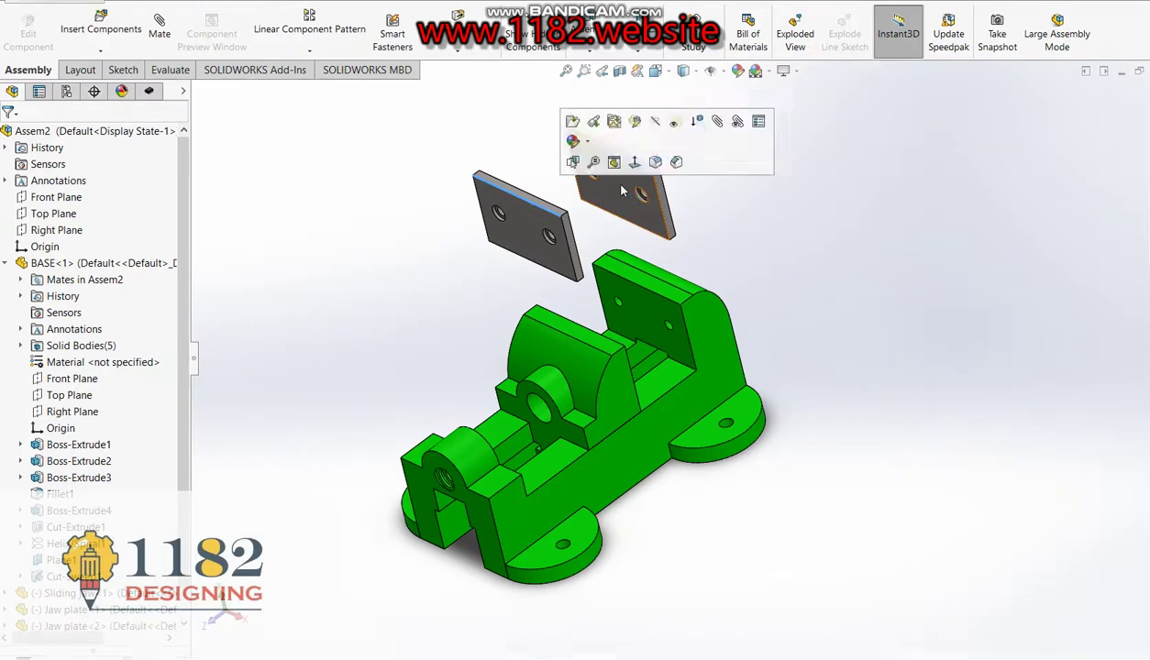
scroll(703, 203, up, 2)
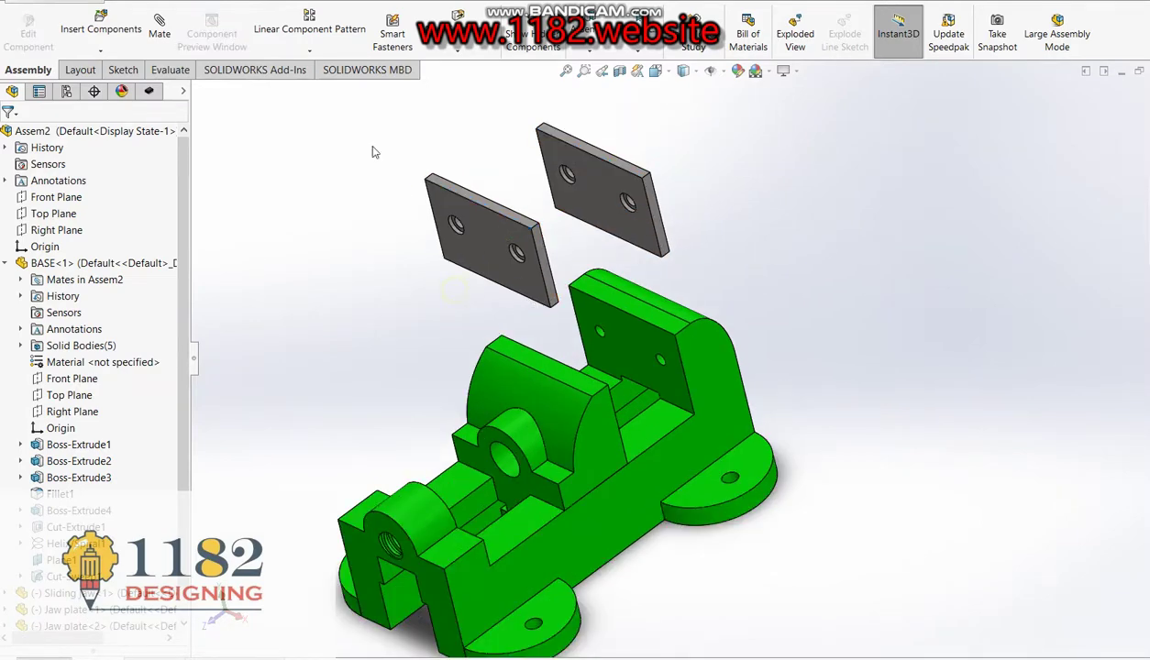
click(161, 31)
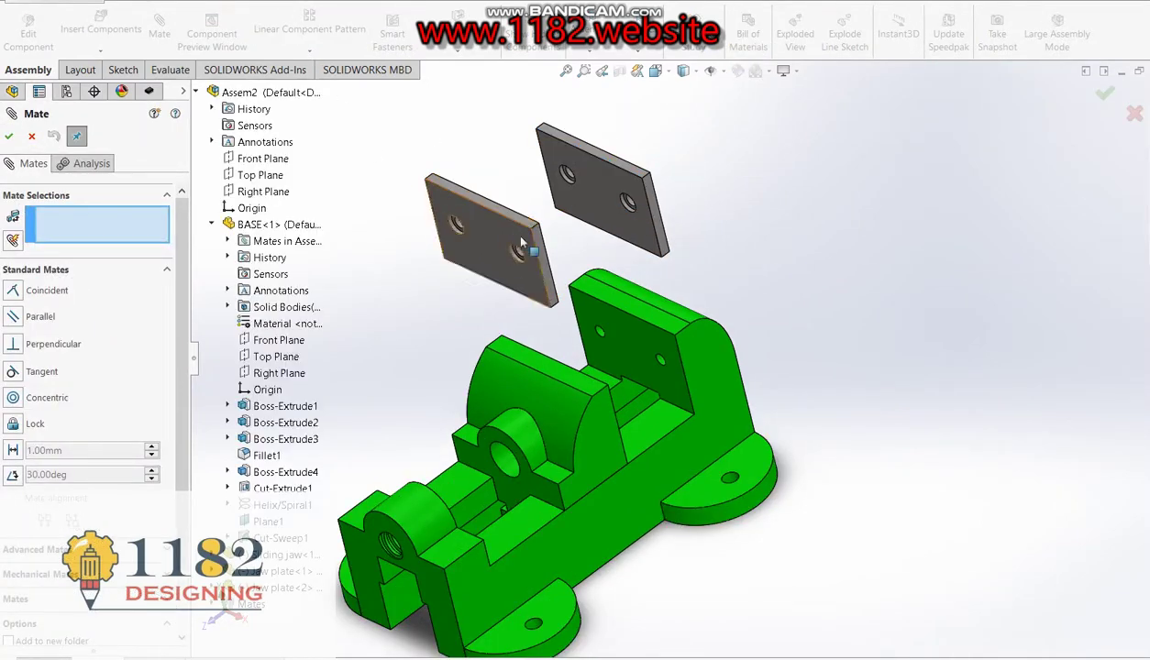
- Mate the second jaw plate's flat face coincident with the base's fixed jaw face
middle_drag(654, 270, 557, 328)
click(541, 210)
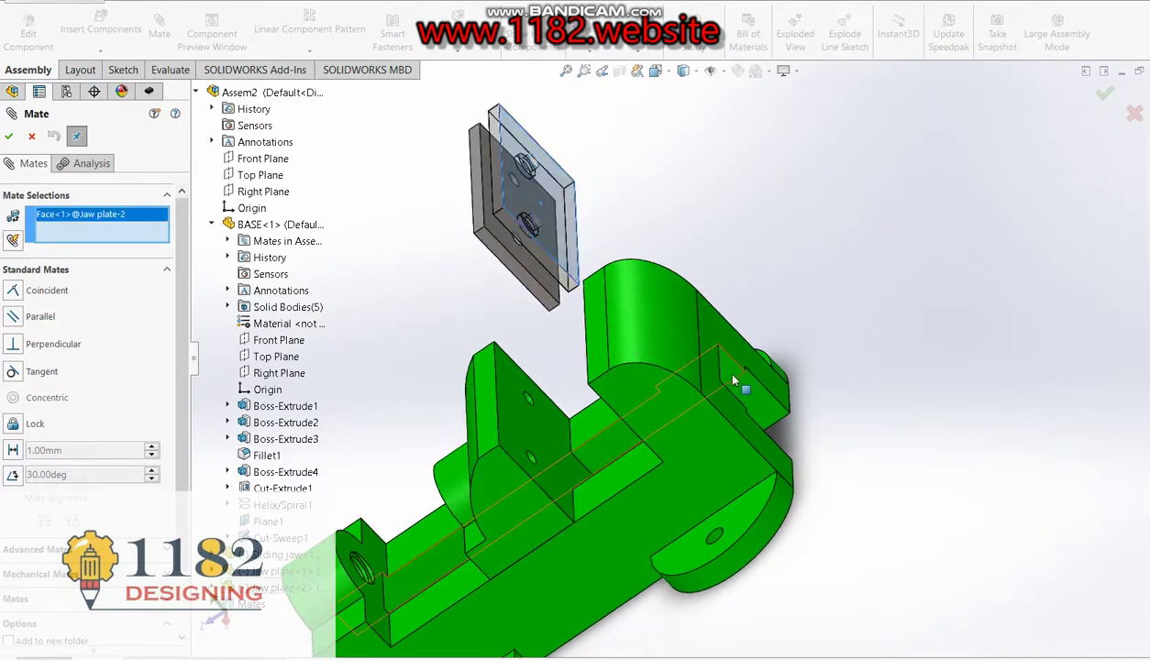
middle_drag(733, 332, 801, 295)
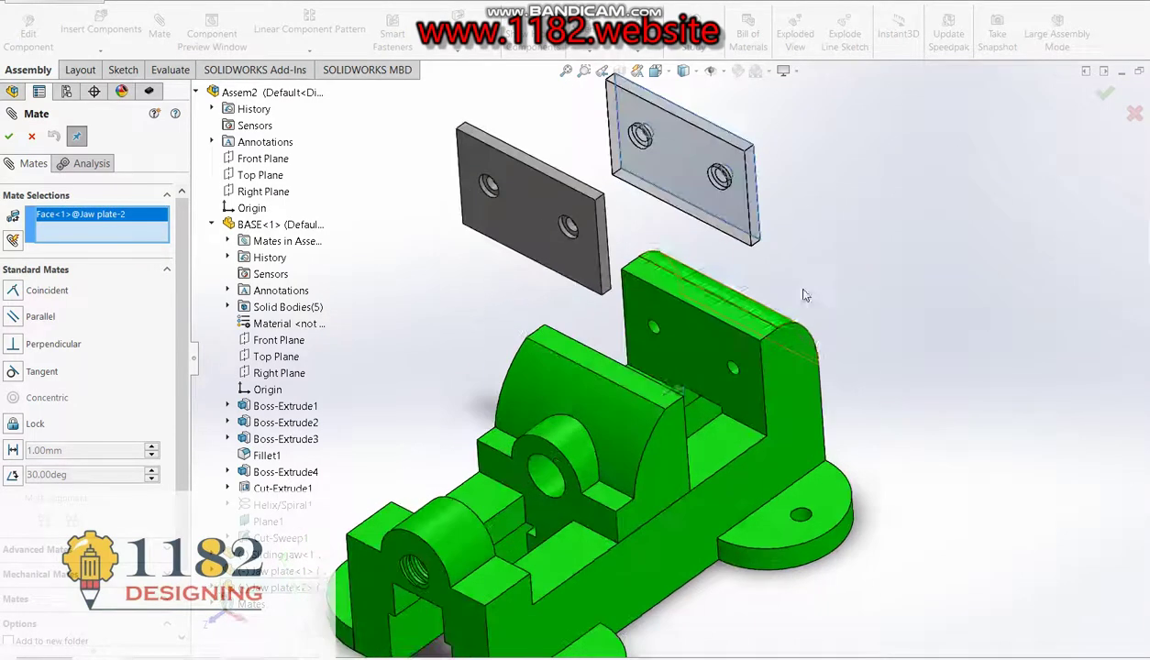
click(683, 366)
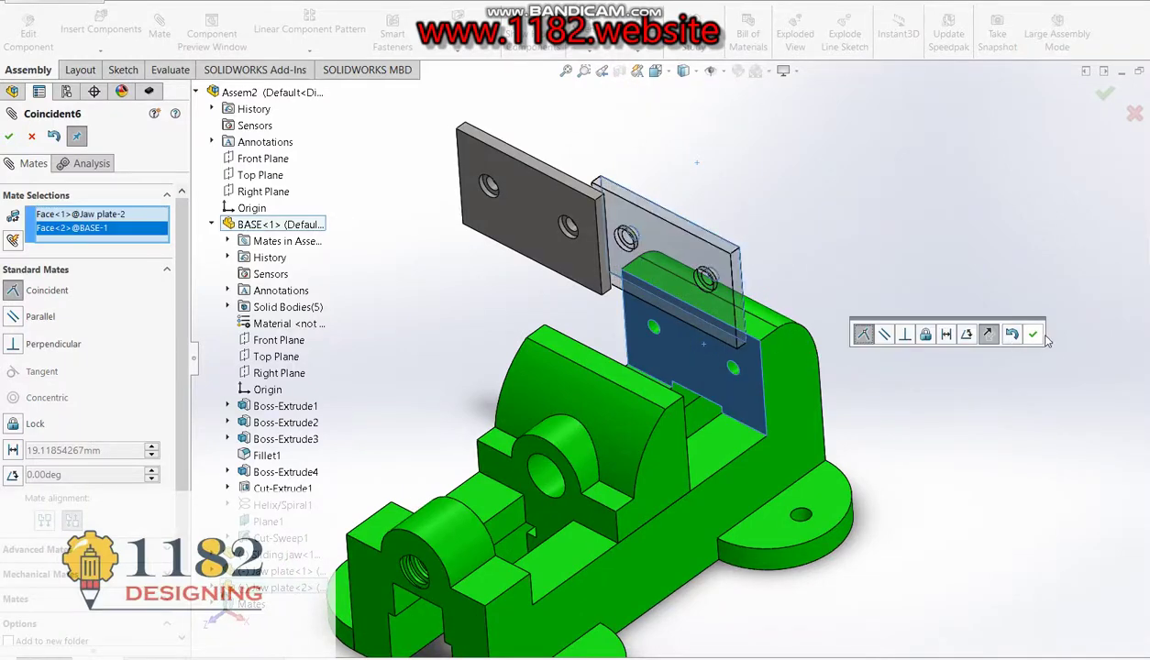
click(1032, 335)
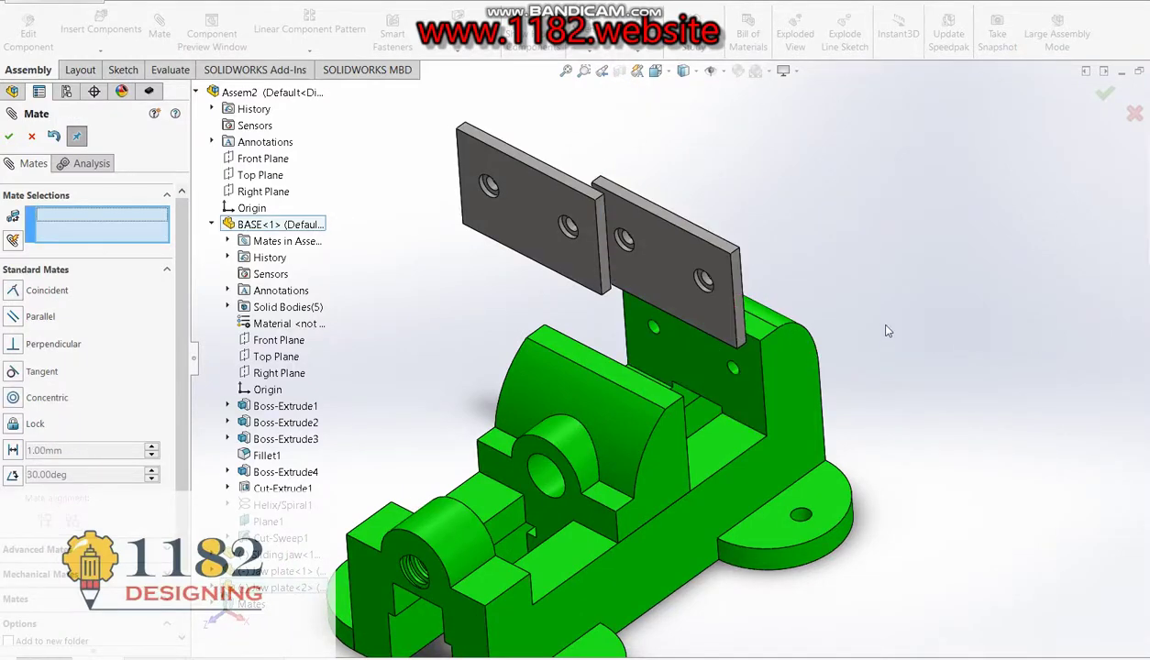
- Align that plate's side and top faces coincident with the base jaw's side and top
click(742, 282)
click(782, 403)
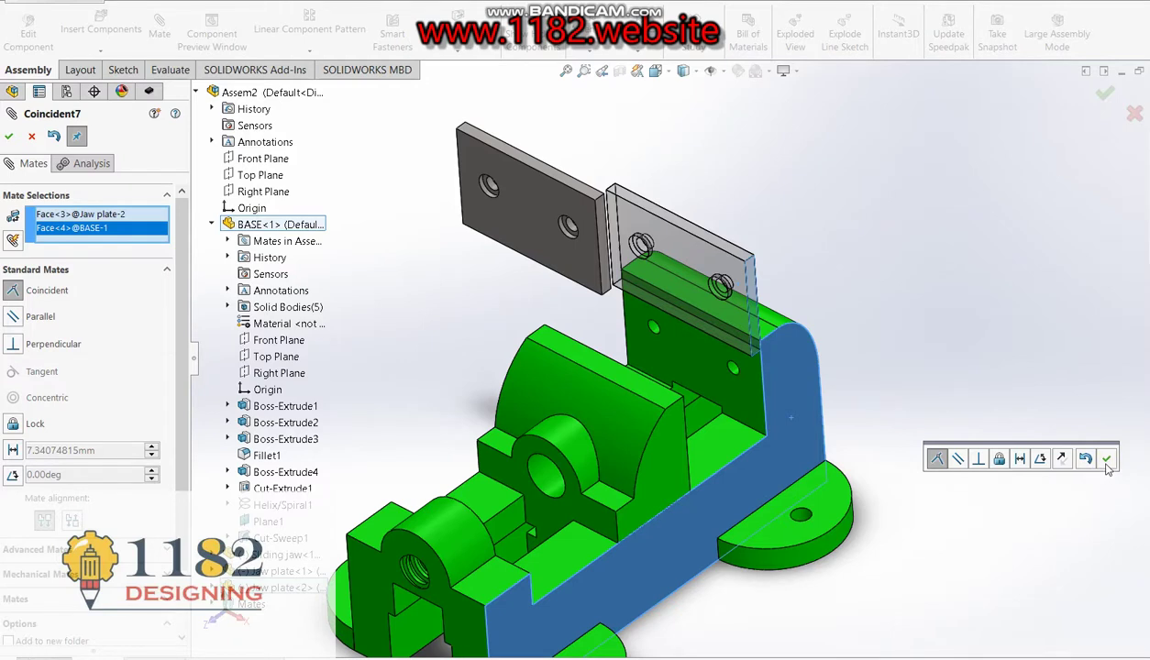
click(7, 137)
click(738, 255)
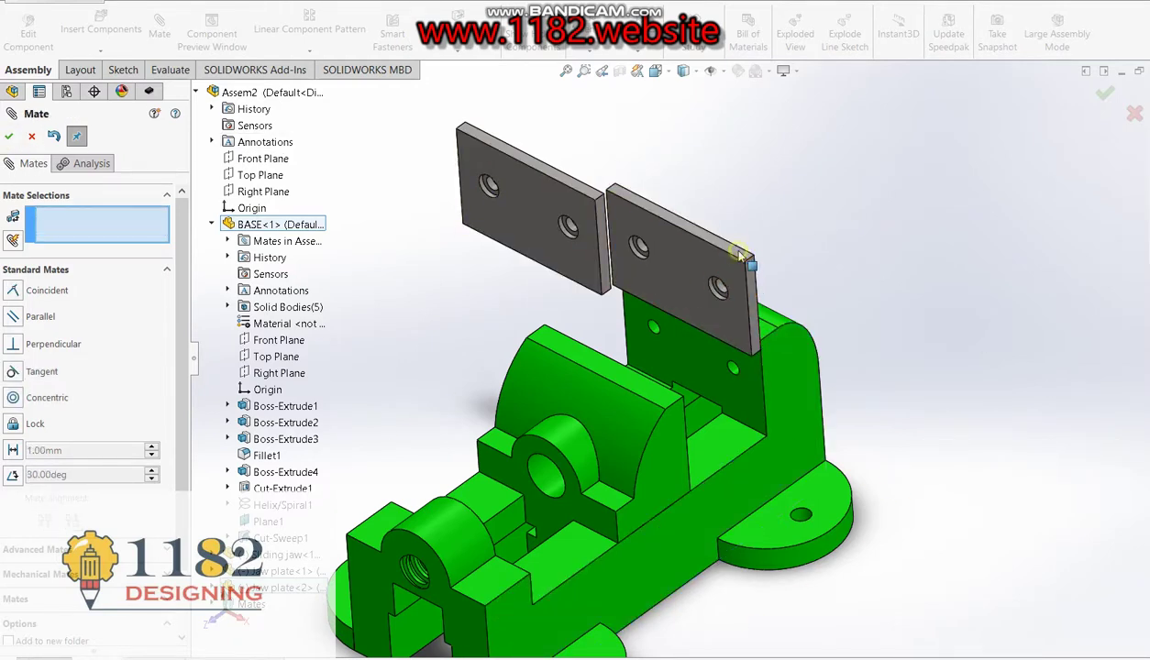
click(777, 339)
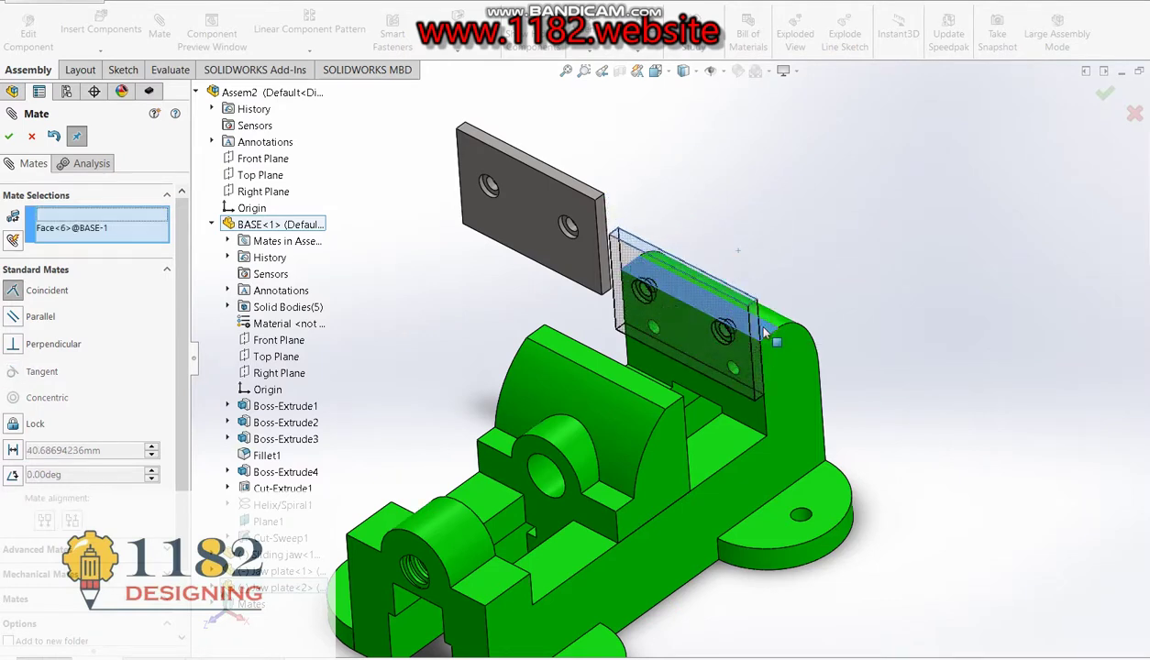
click(953, 310)
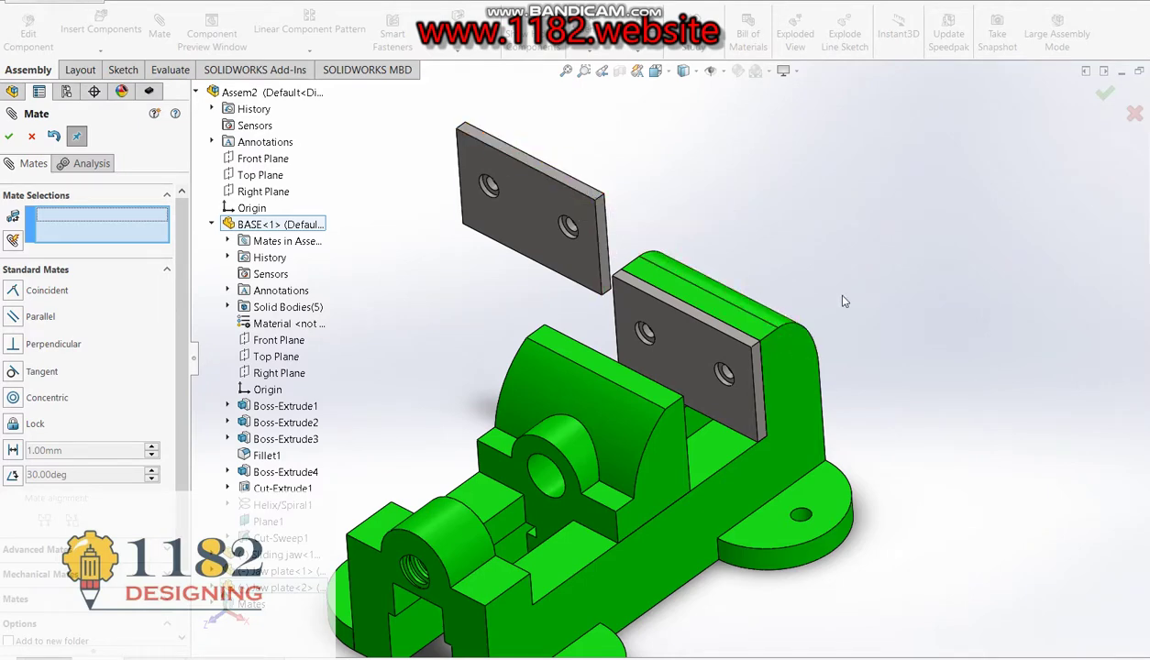
- Mate the first jaw plate's flat face coincident with the sliding jaw, flipped
scroll(841, 302, down, 2)
scroll(793, 331, up, 1)
scroll(770, 335, up, 3)
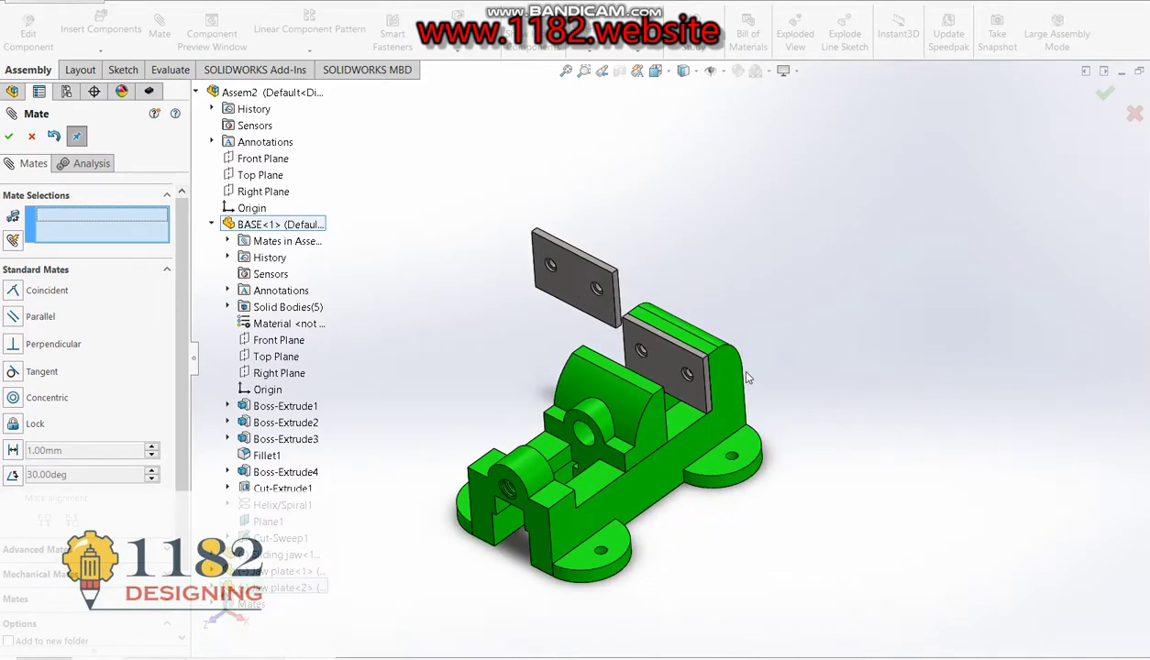
mouse_move(741, 396)
middle_down()
mouse_move(708, 394)
mouse_move(682, 416)
middle_up()
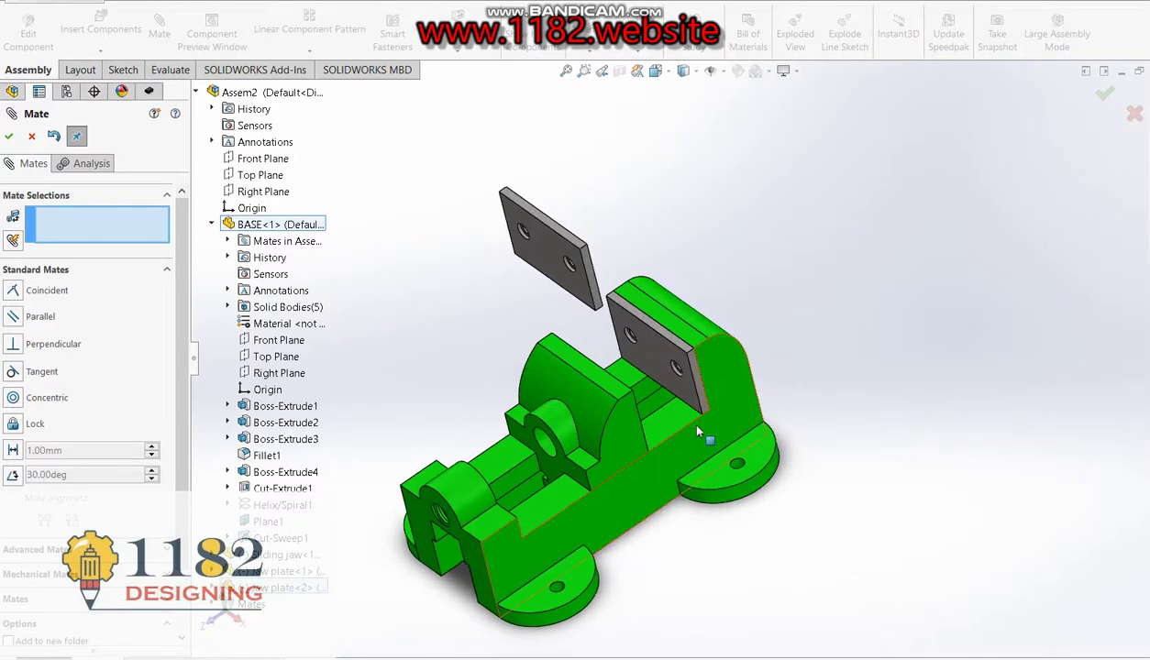
middle_drag(653, 455, 563, 332)
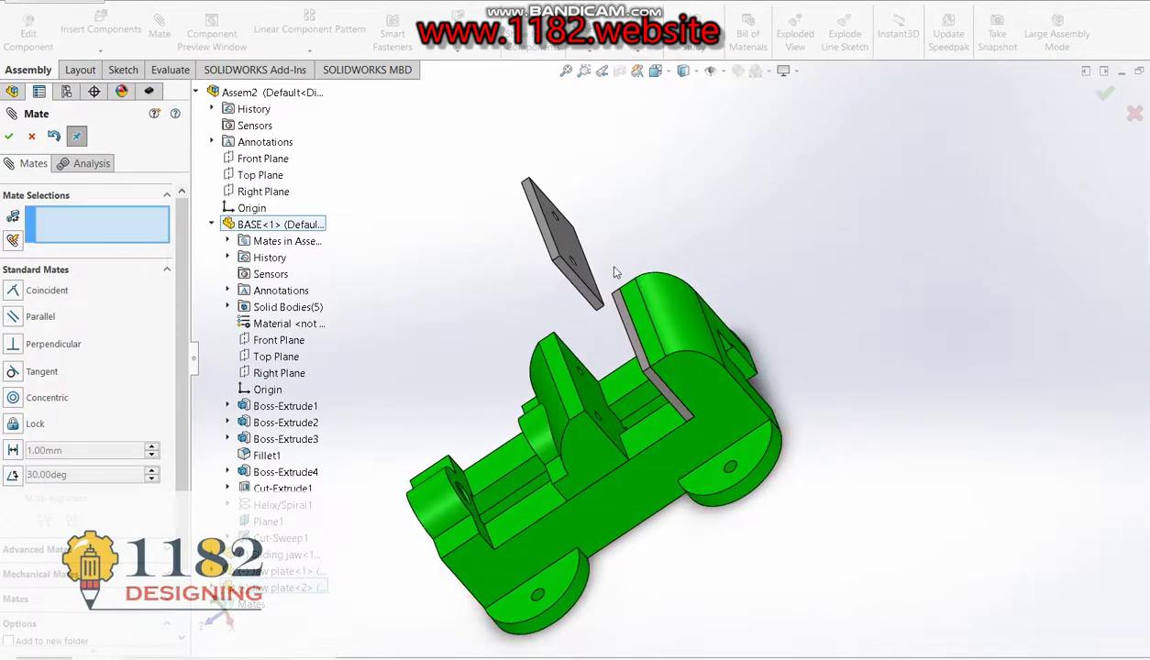
click(575, 248)
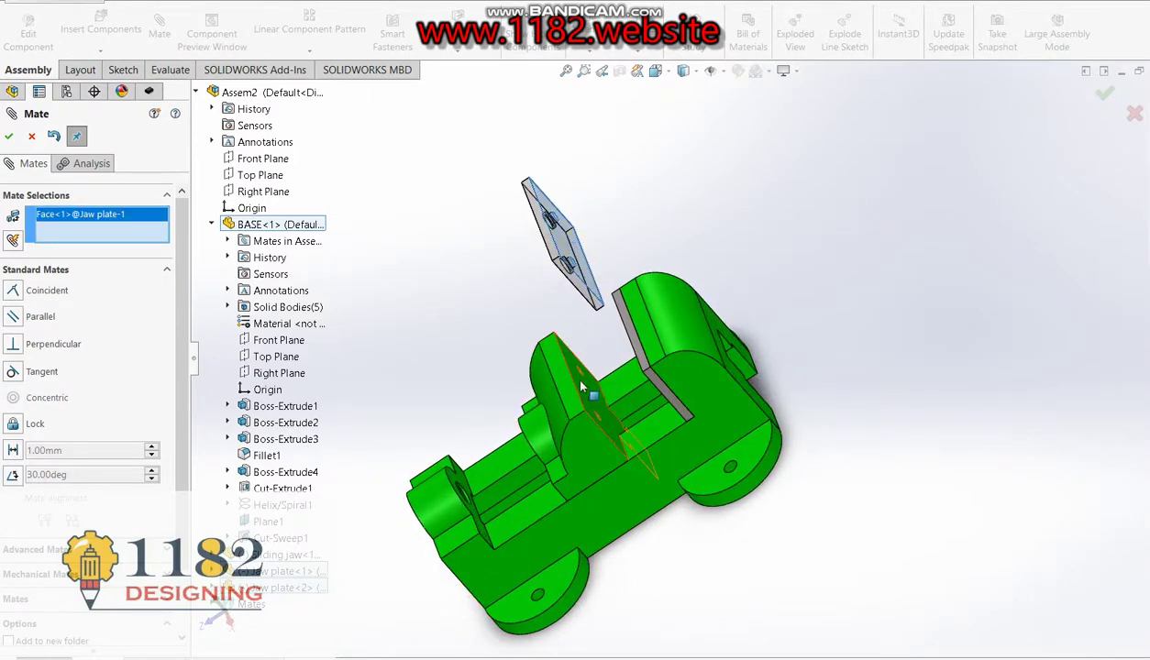
click(584, 399)
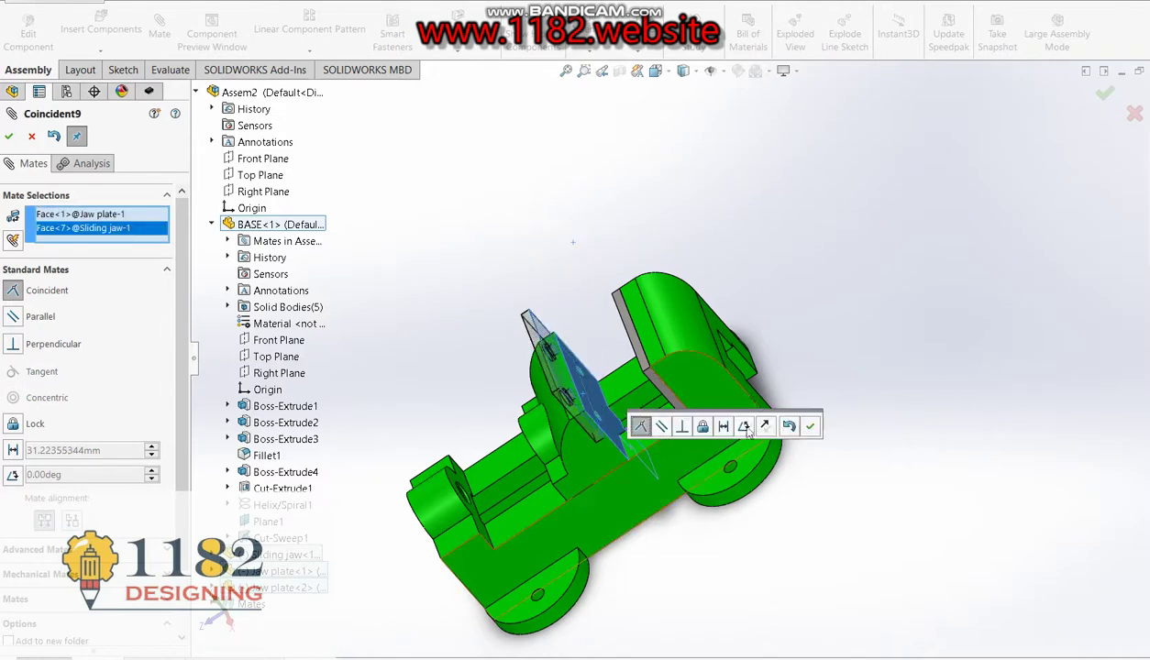
click(766, 426)
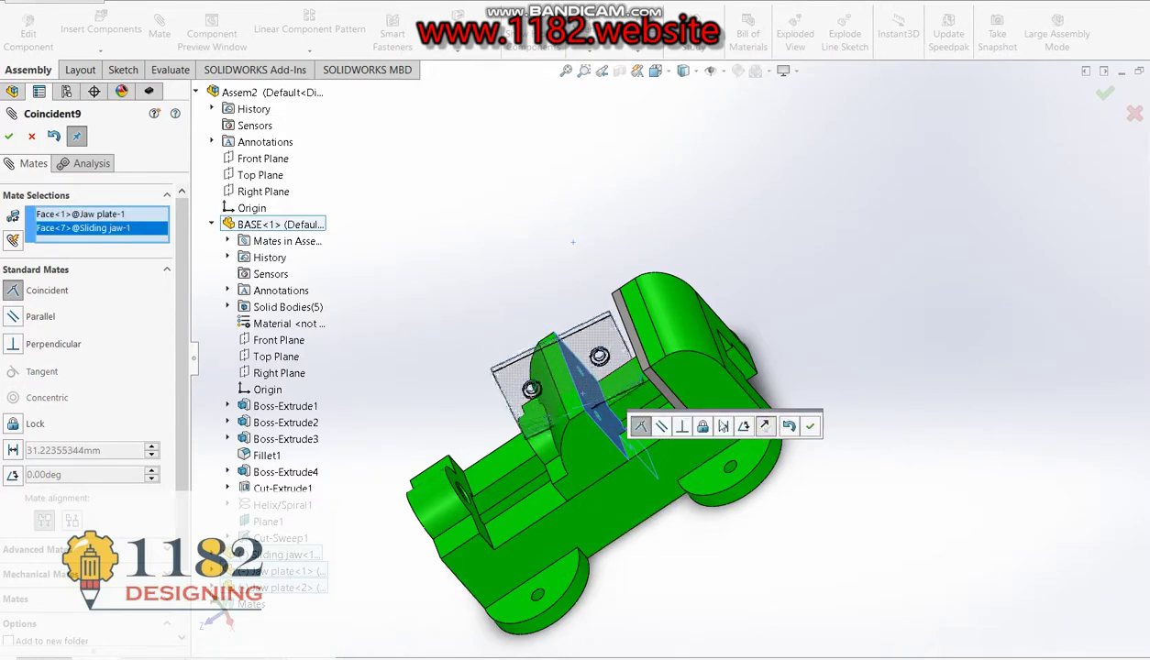
click(812, 427)
- Align the first plate's side and top faces coincident with the sliding jaw's side and top
scroll(568, 385, down, 5)
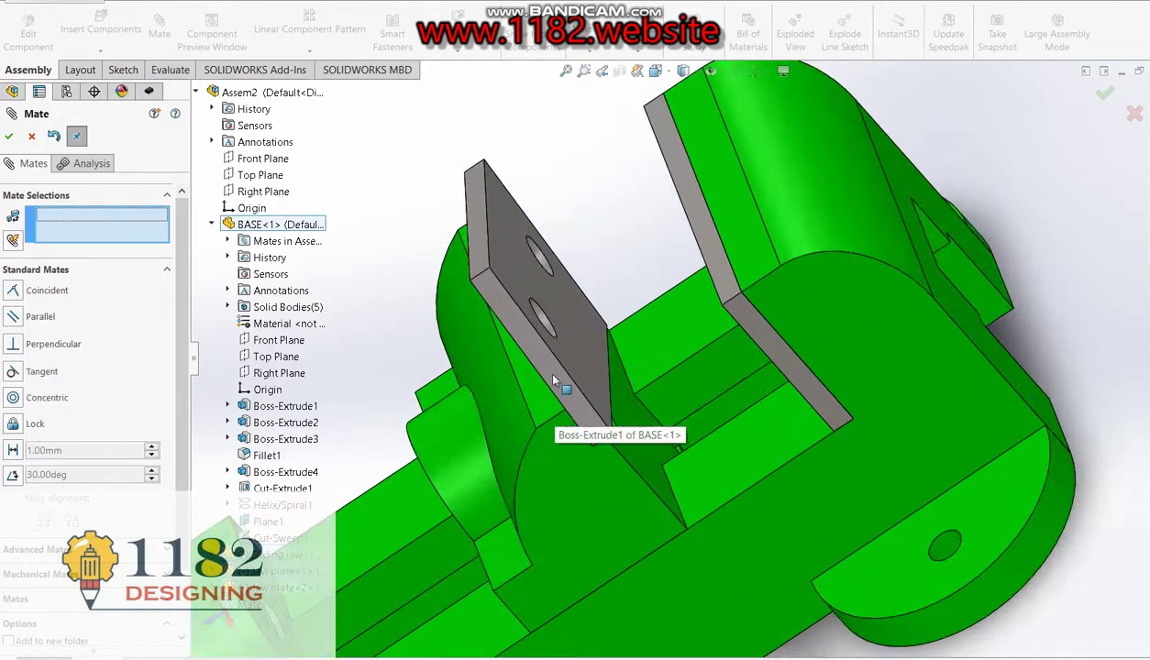
click(553, 378)
click(597, 508)
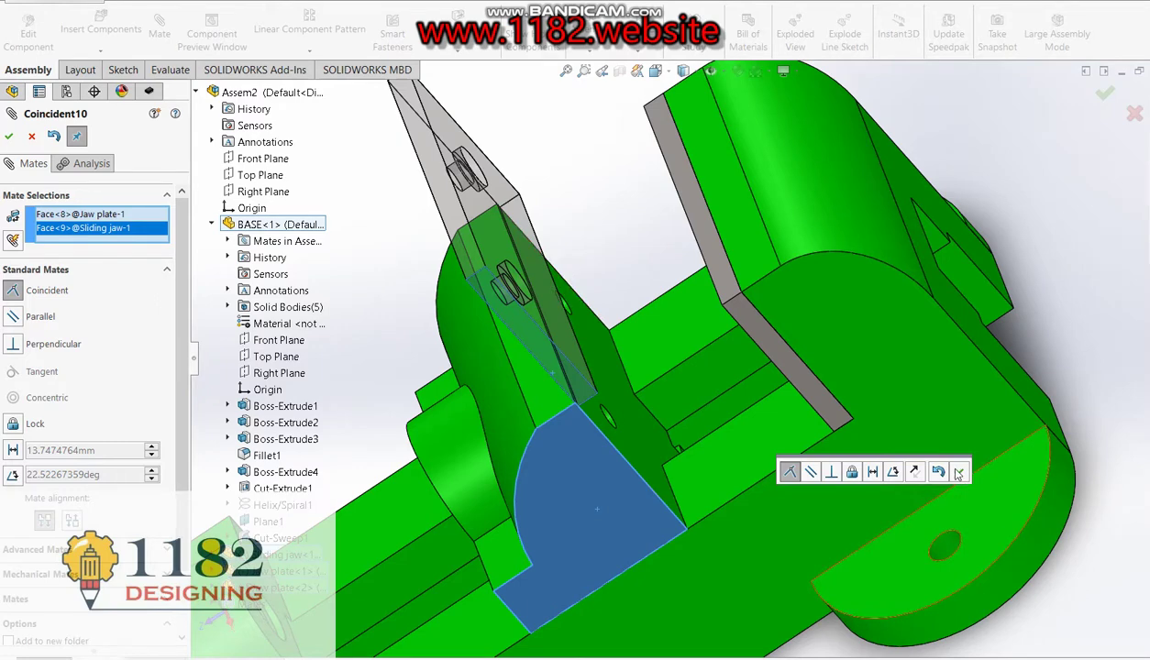
click(9, 136)
click(455, 241)
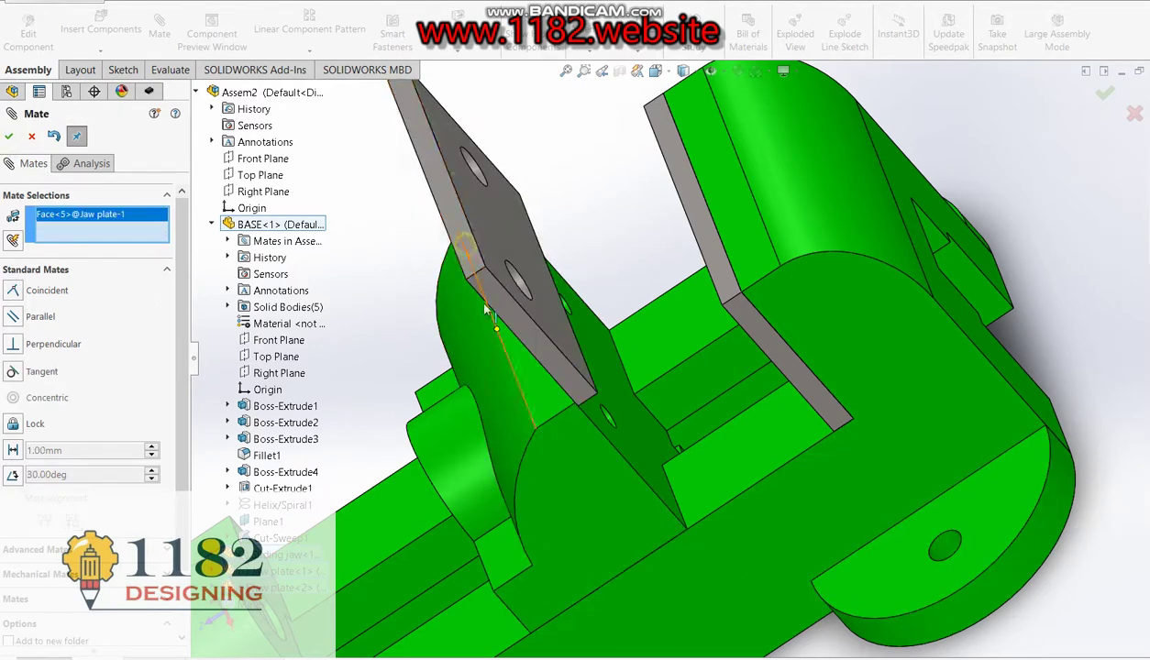
click(538, 408)
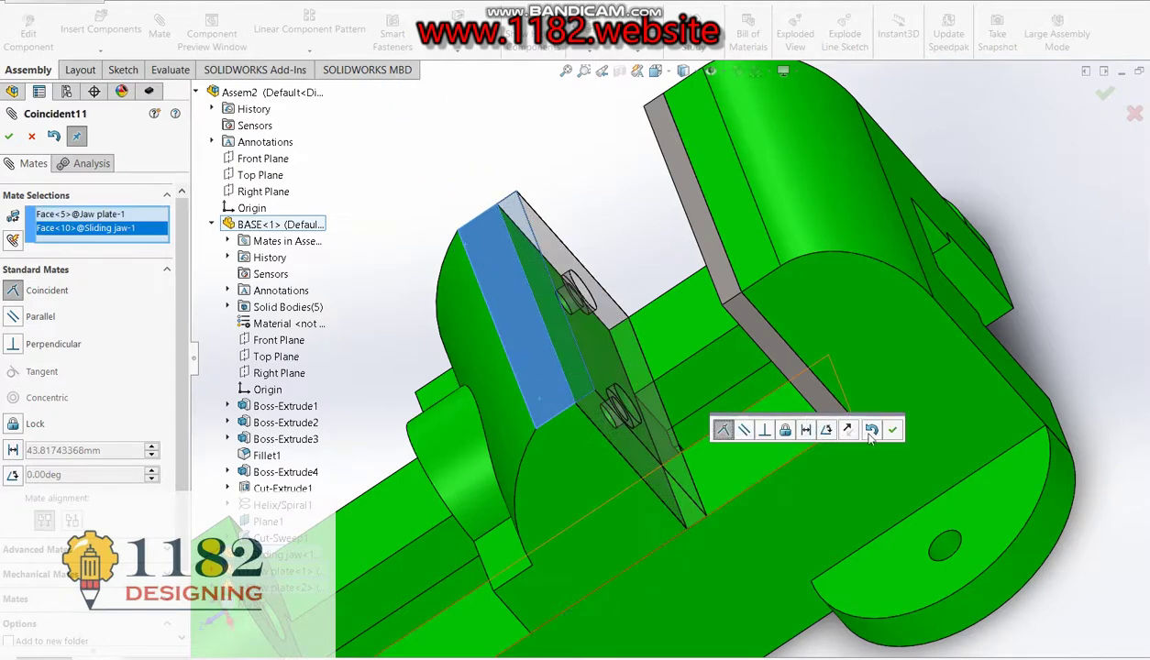
click(894, 431)
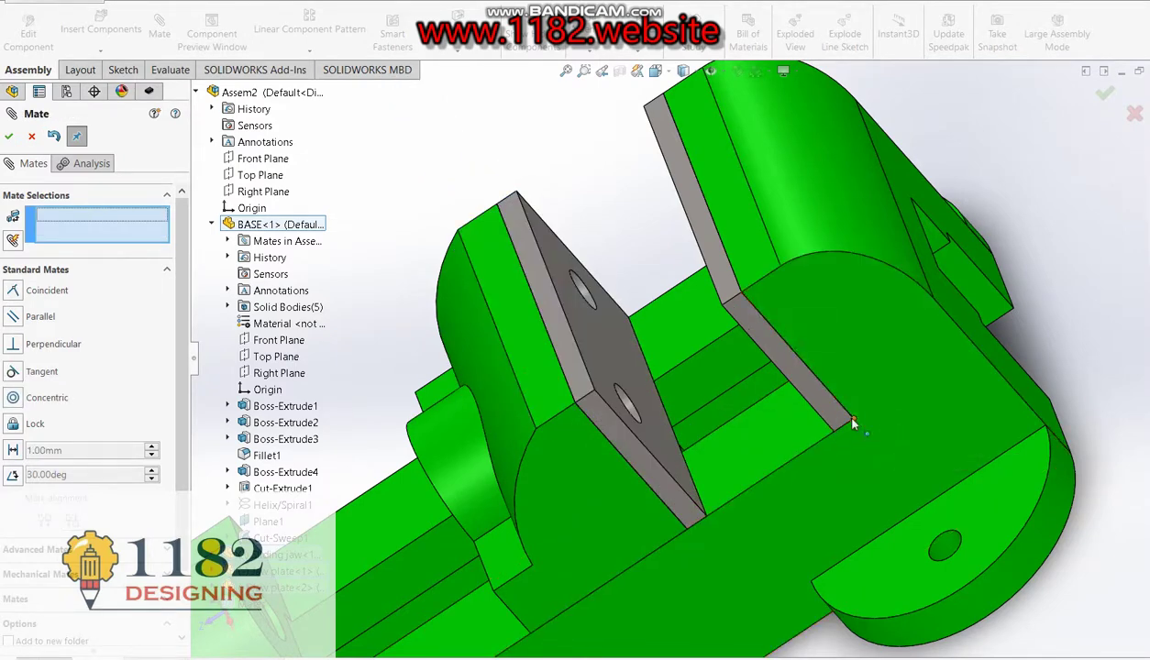
- Close the Mate tool and orbit the vise to an isometric view
click(10, 136)
scroll(637, 436, up, 5)
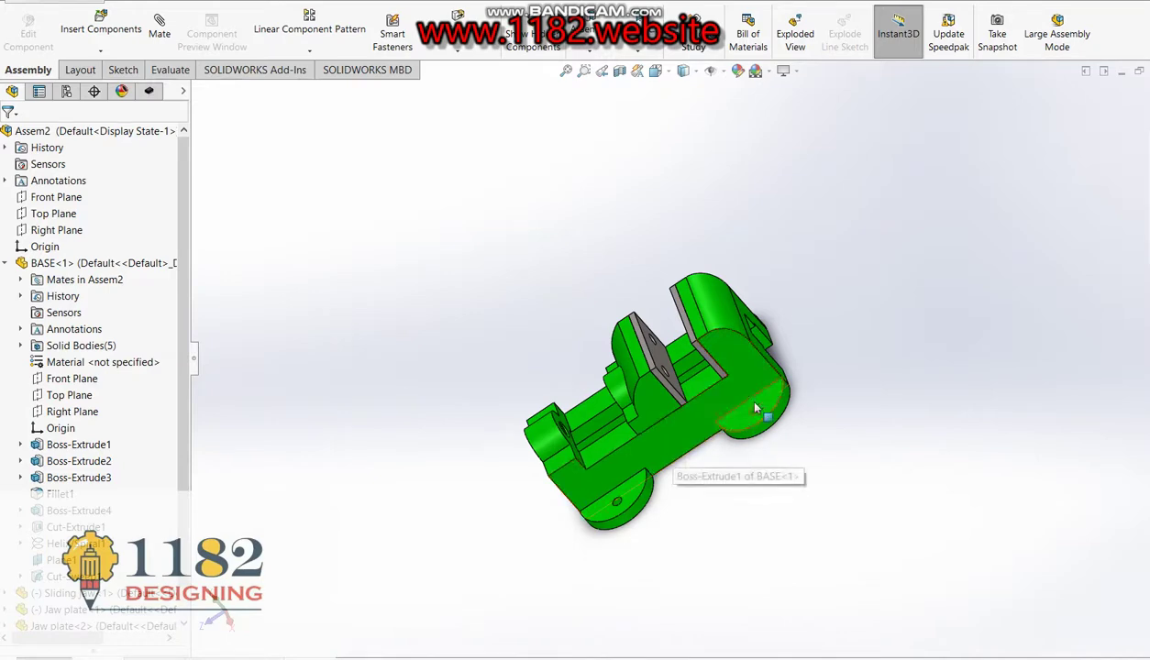
middle_drag(738, 393, 806, 352)
scroll(698, 395, down, 2)
scroll(617, 432, down, 2)
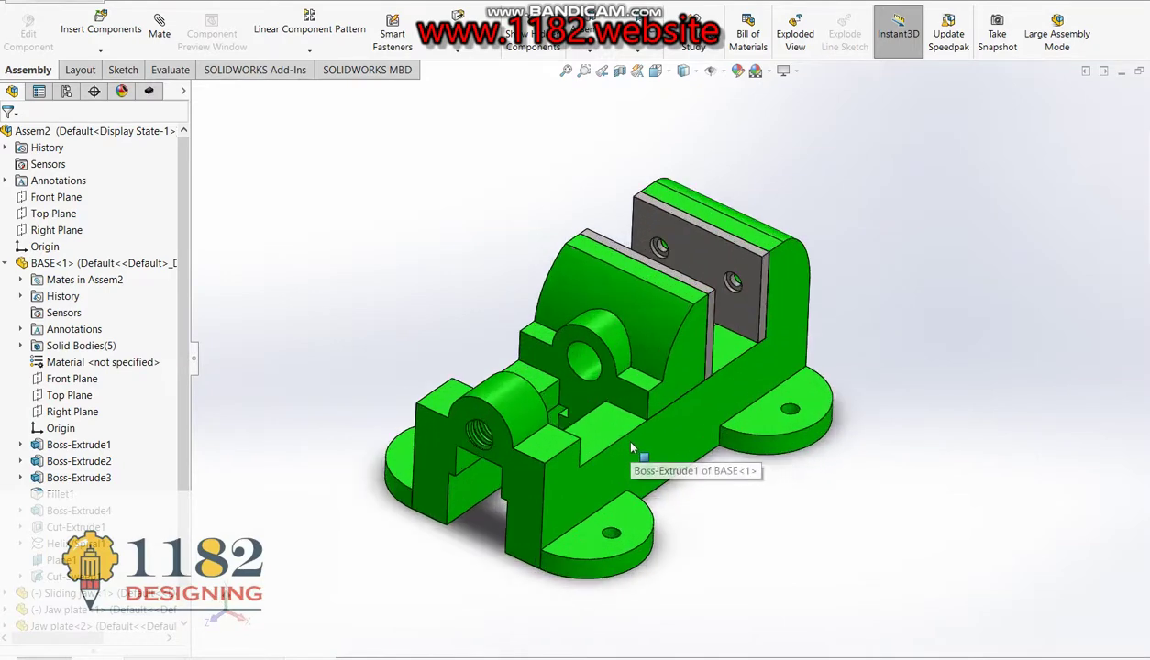
- Insert the Collar and mate it concentric with the sliding jaw's hole
click(95, 27)
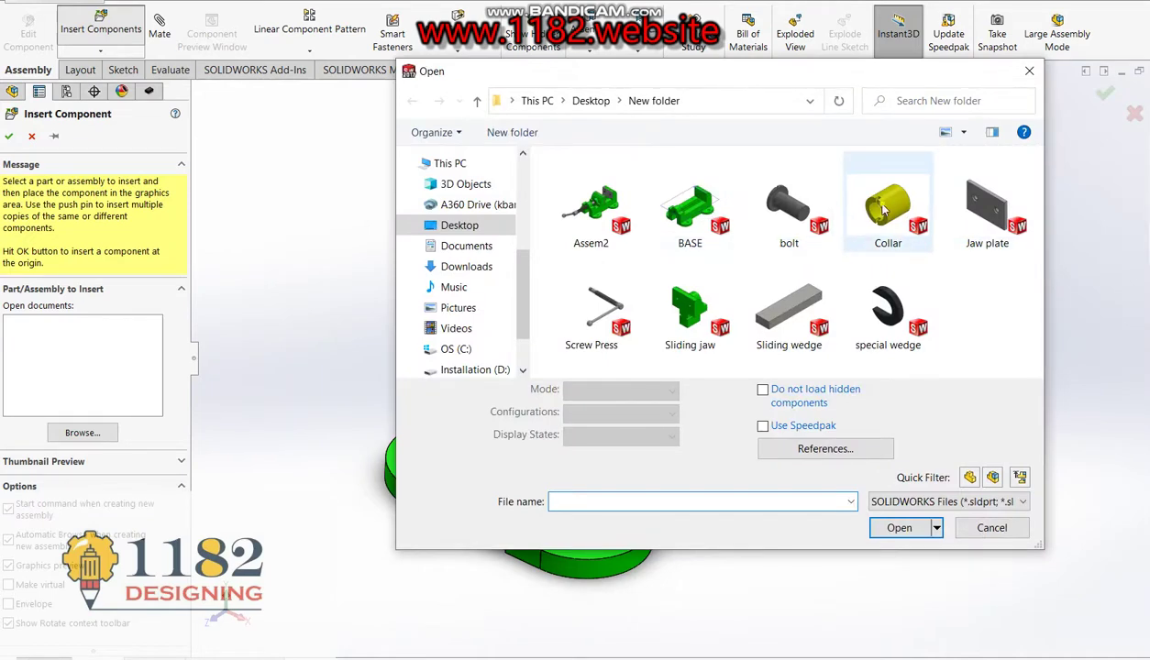
double_click(885, 211)
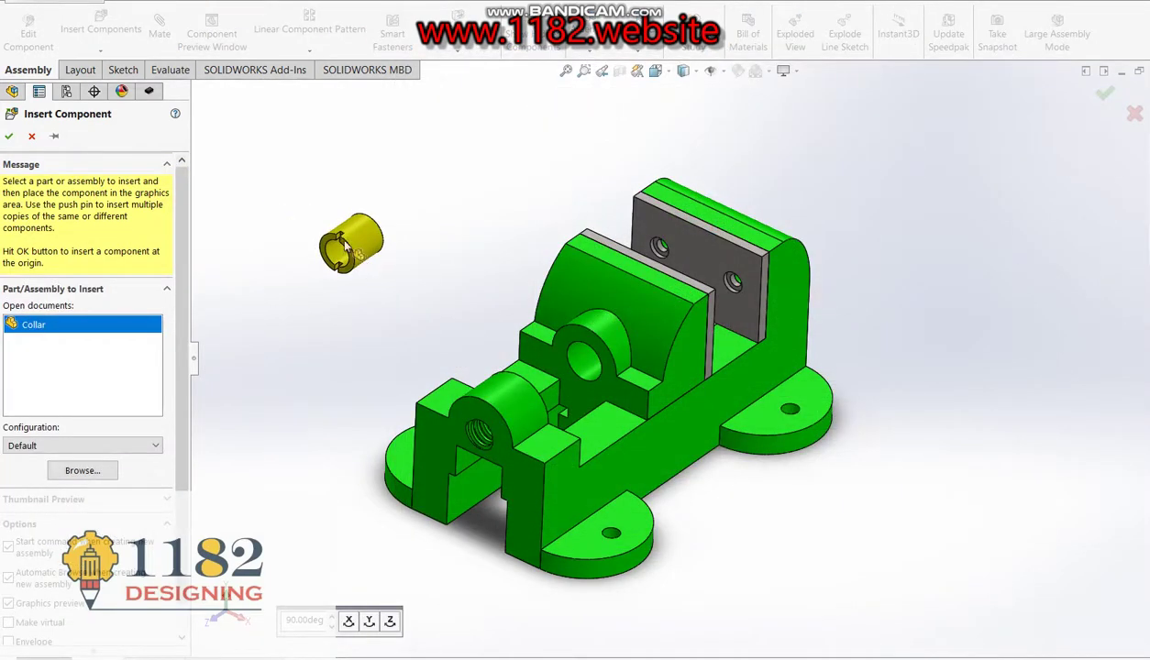
click(346, 243)
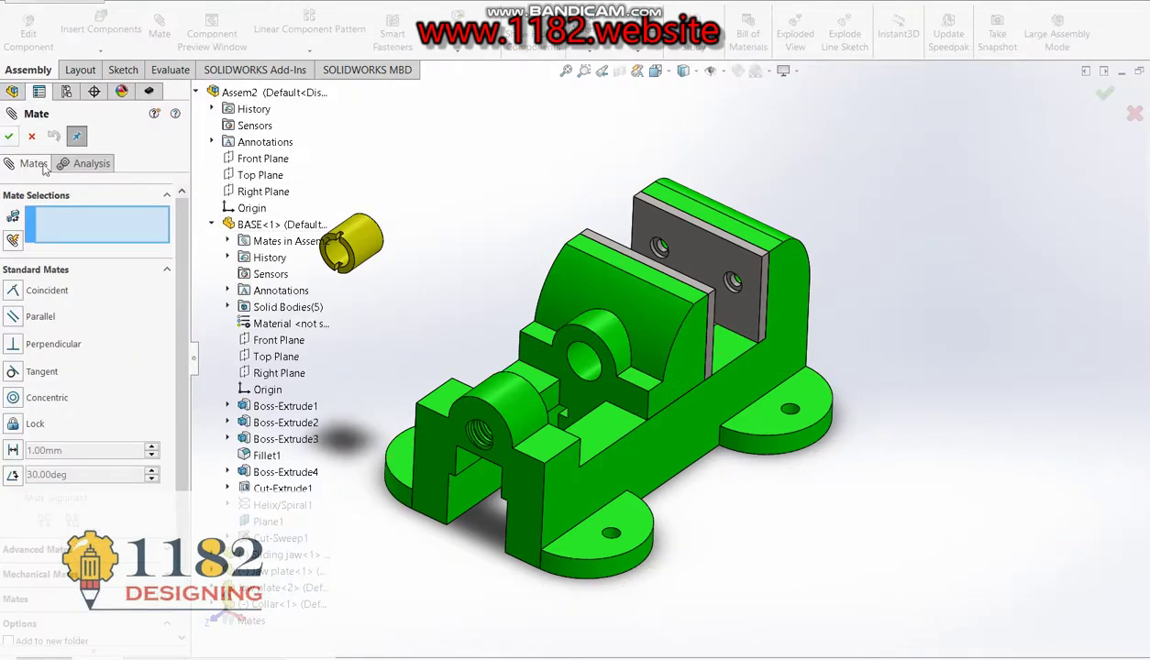
click(363, 245)
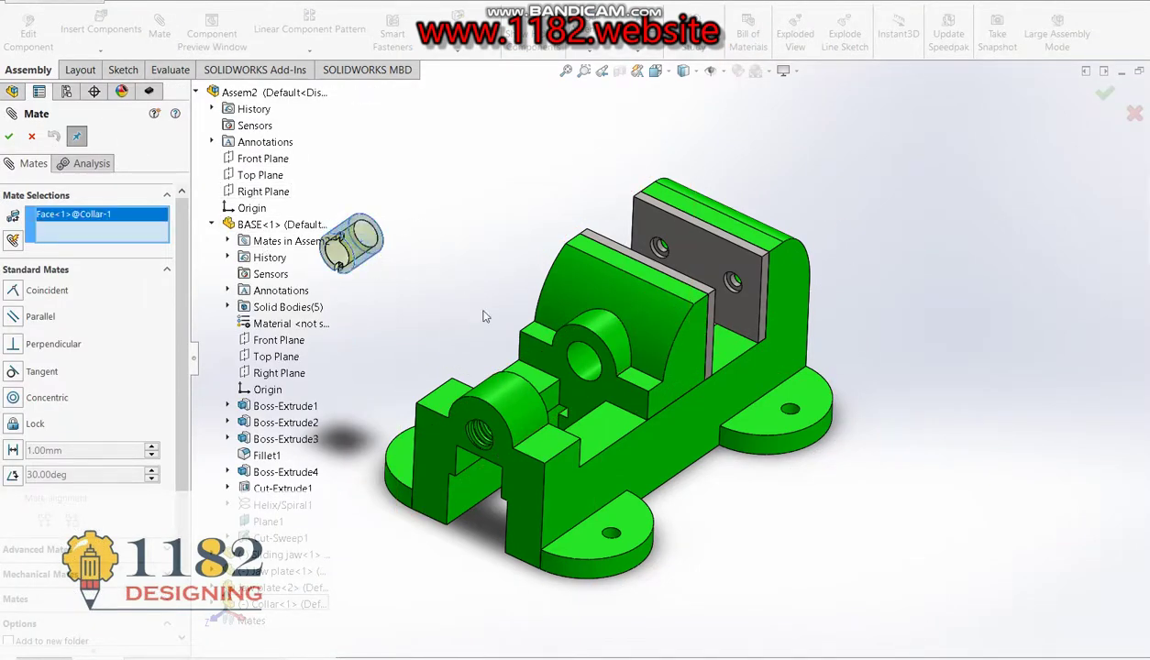
click(589, 371)
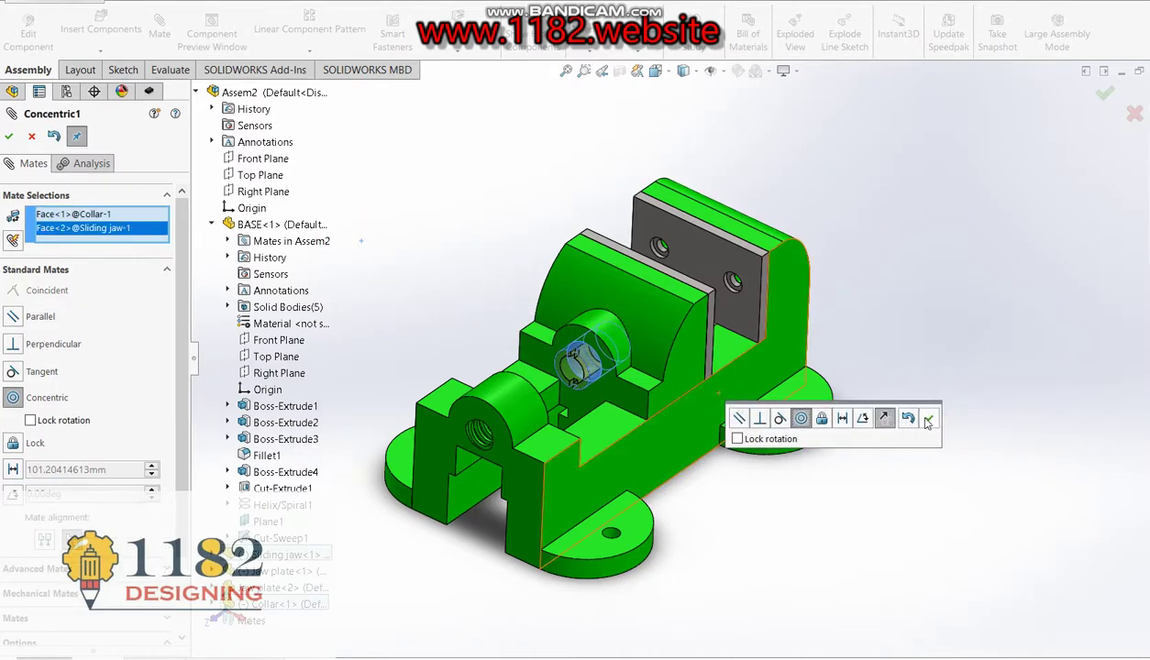
click(928, 419)
- Mate the collar's end face flush with the sliding jaw face around the hole
scroll(587, 366, down, 3)
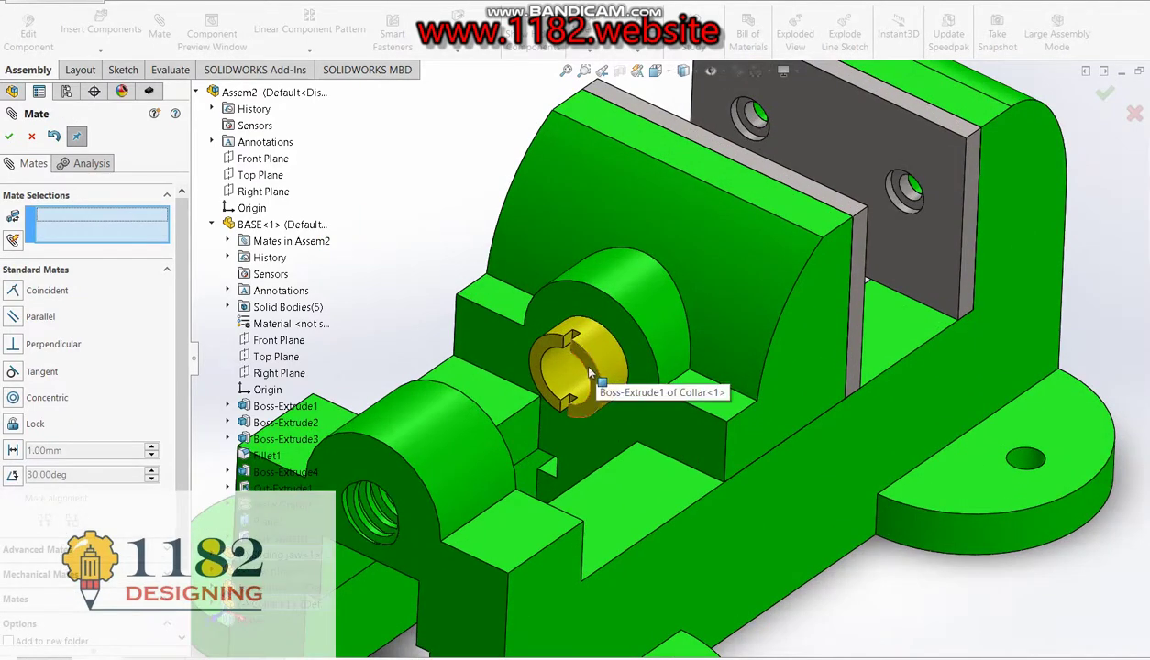
click(589, 372)
click(612, 327)
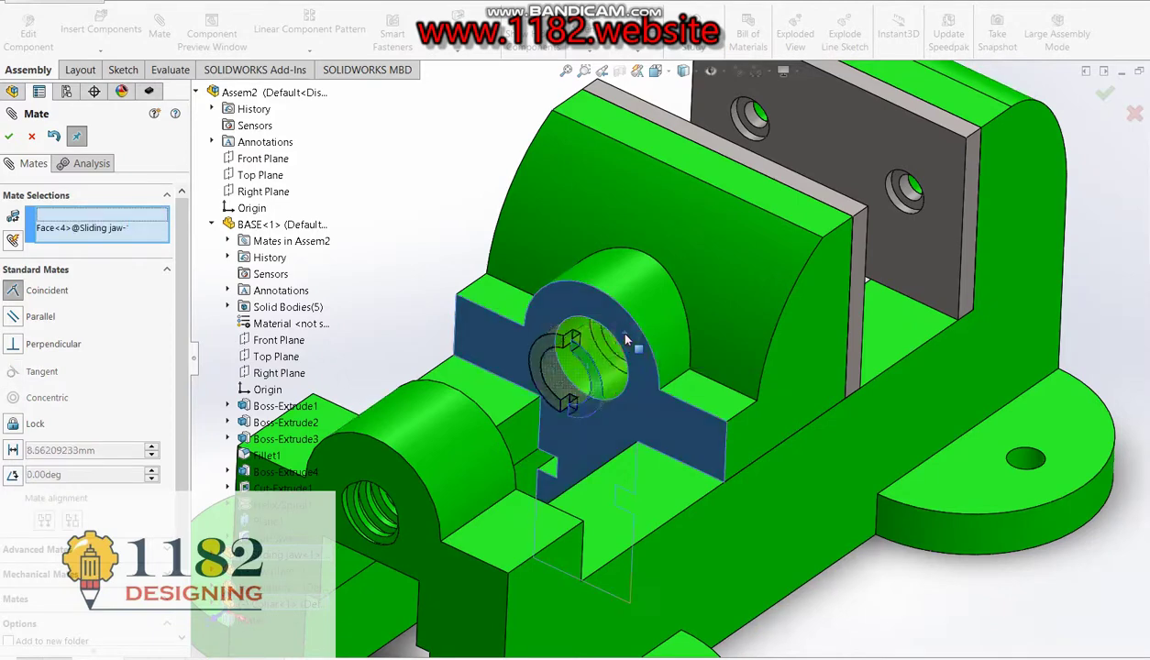
click(722, 376)
click(895, 390)
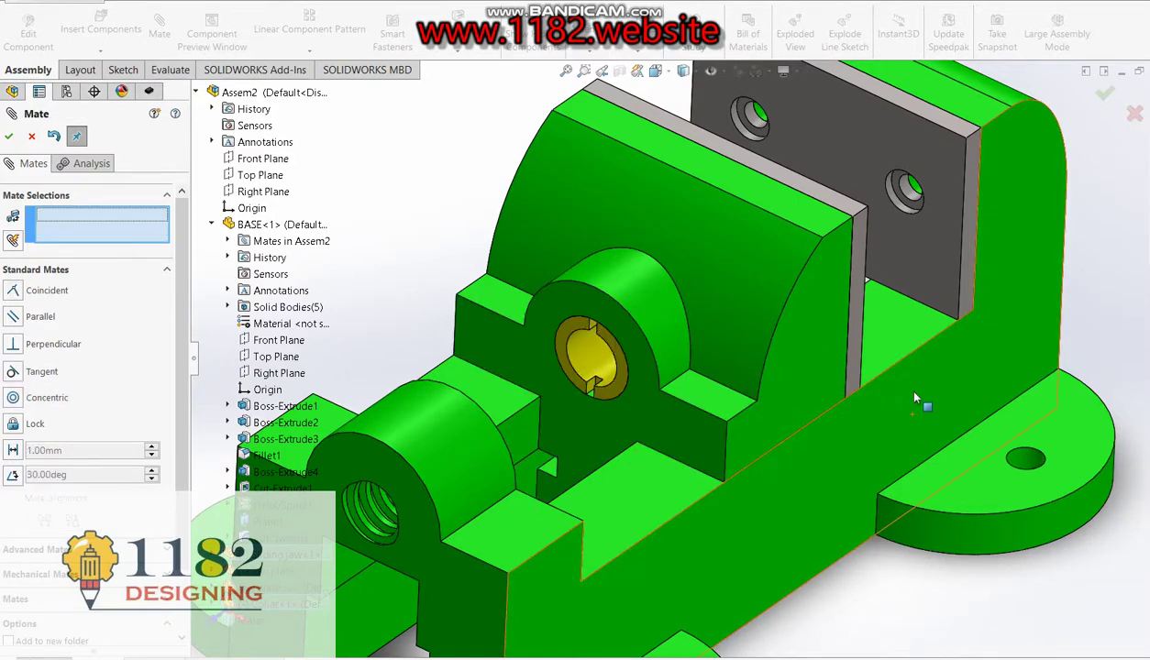
click(8, 135)
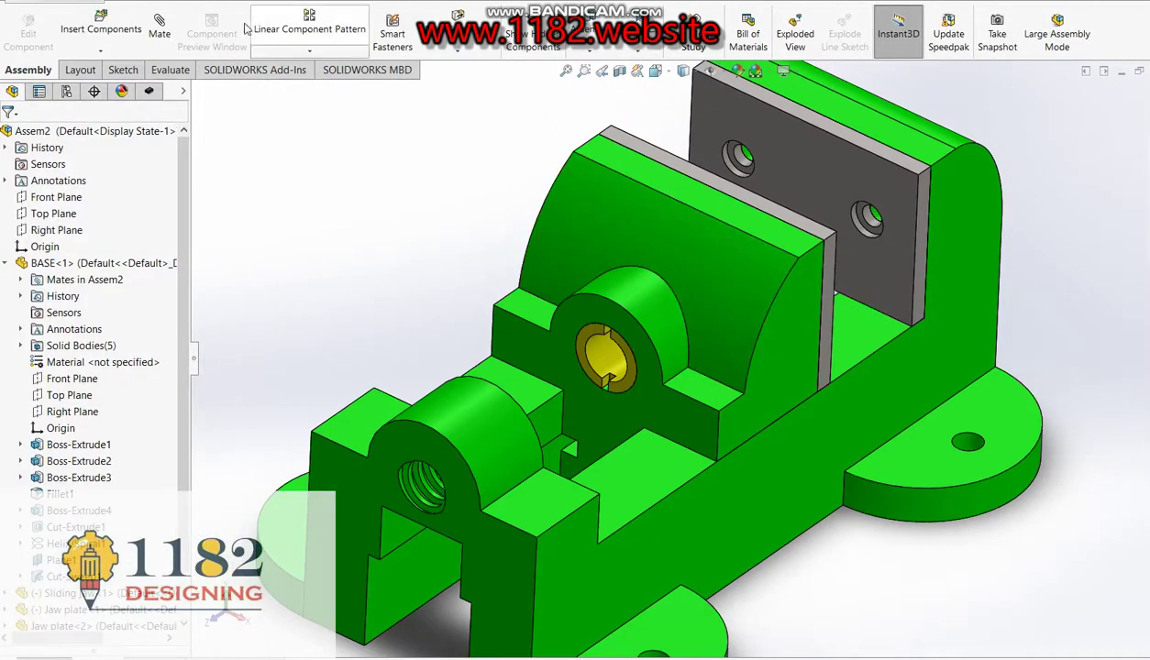
click(101, 27)
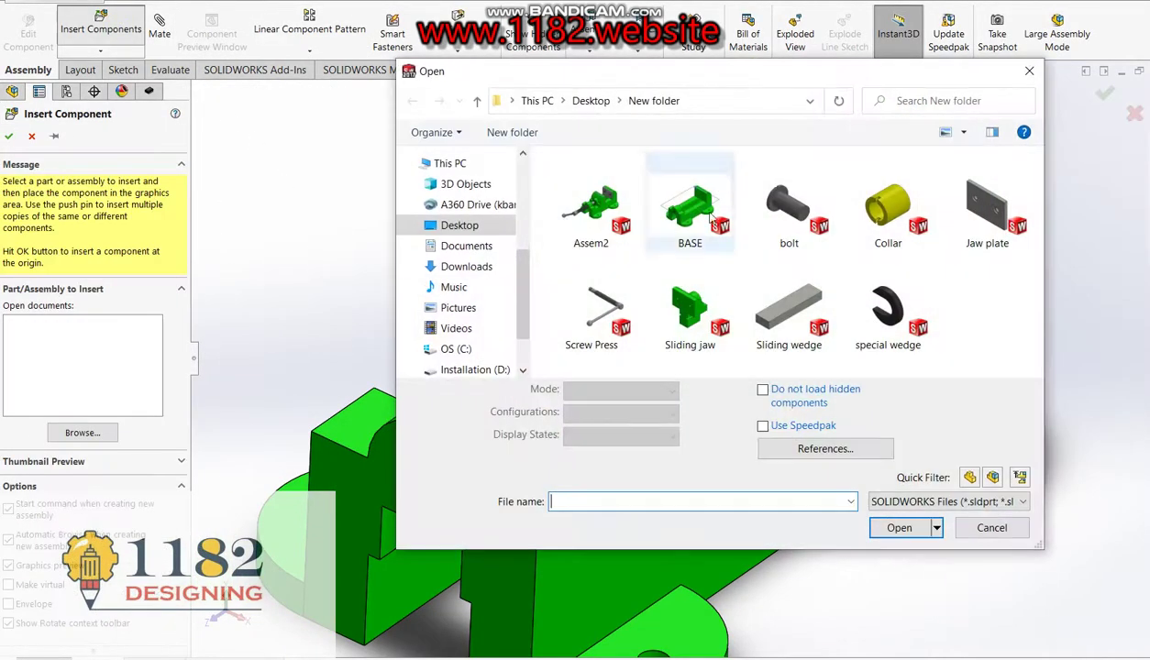
- Place four bolt copies, bolt<1> through bolt<4>, floating beside the vise
double_click(779, 199)
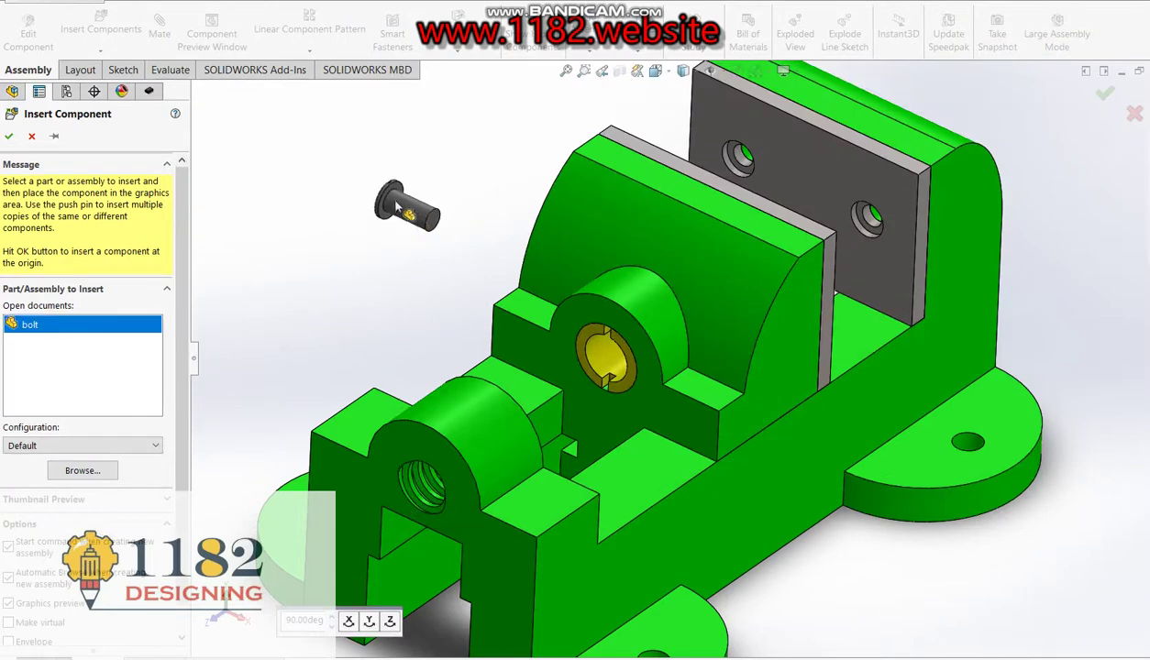
click(352, 186)
ctrl+drag(351, 186, 415, 161)
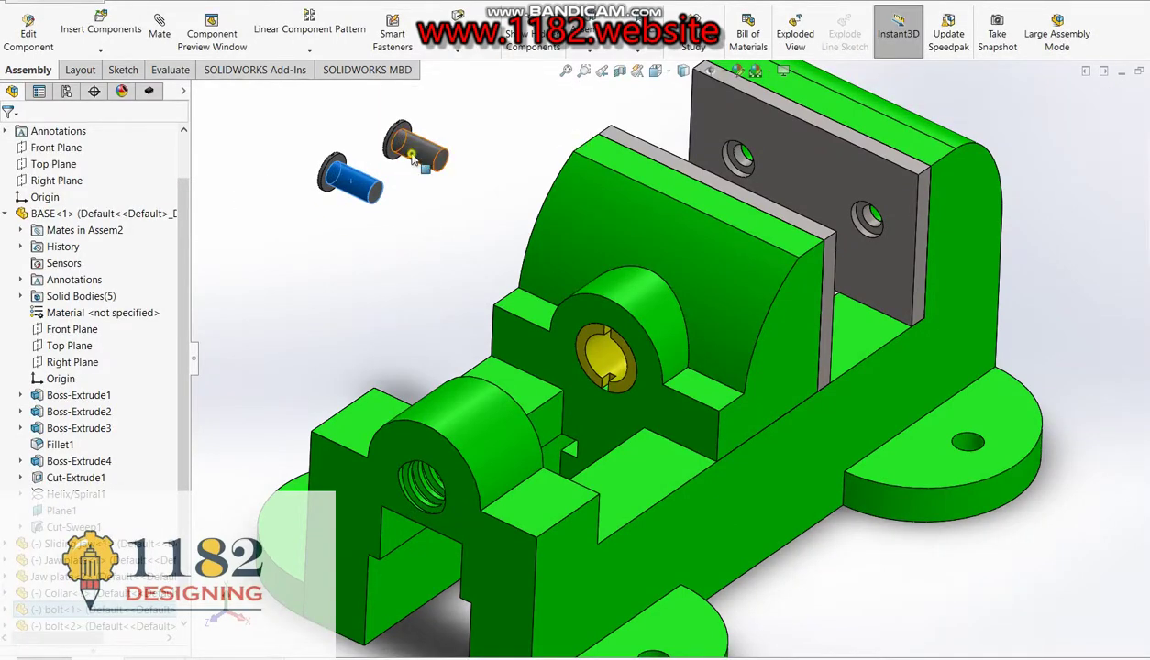
ctrl+drag(412, 160, 381, 257)
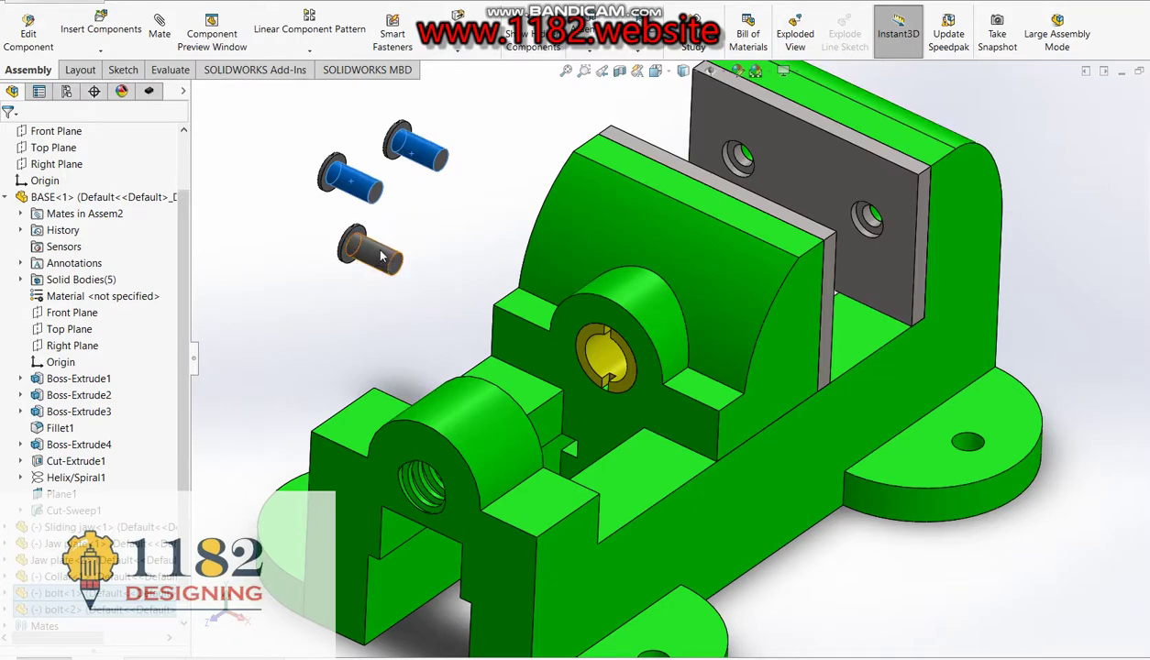
ctrl+drag(376, 255, 280, 246)
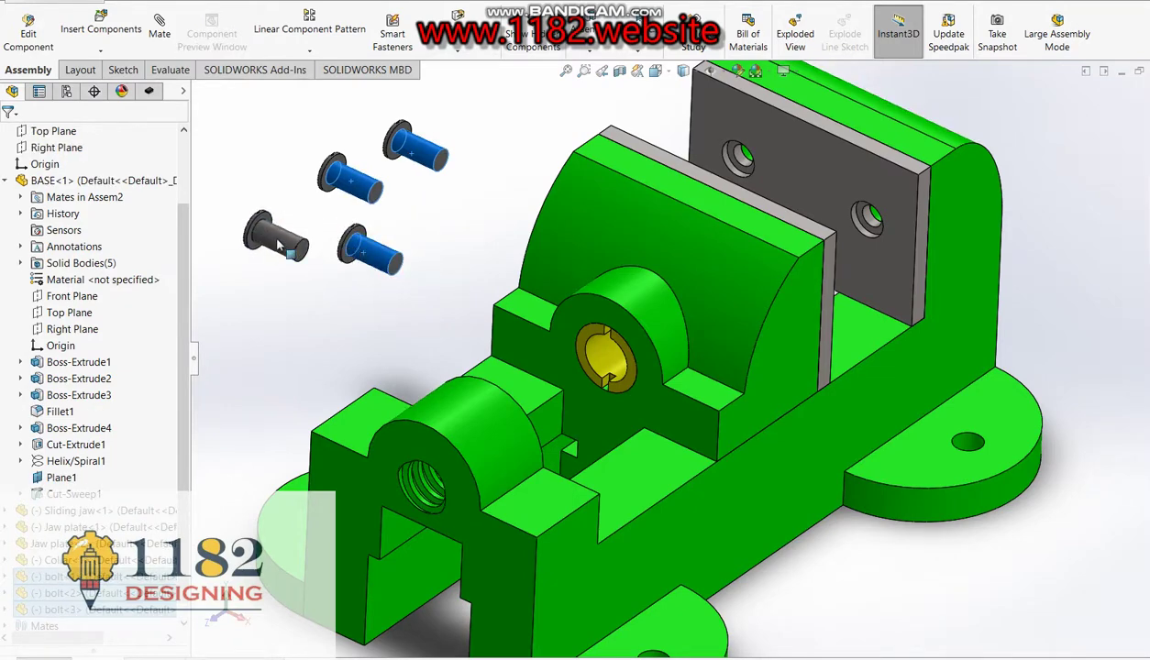
scroll(447, 207, up, 2)
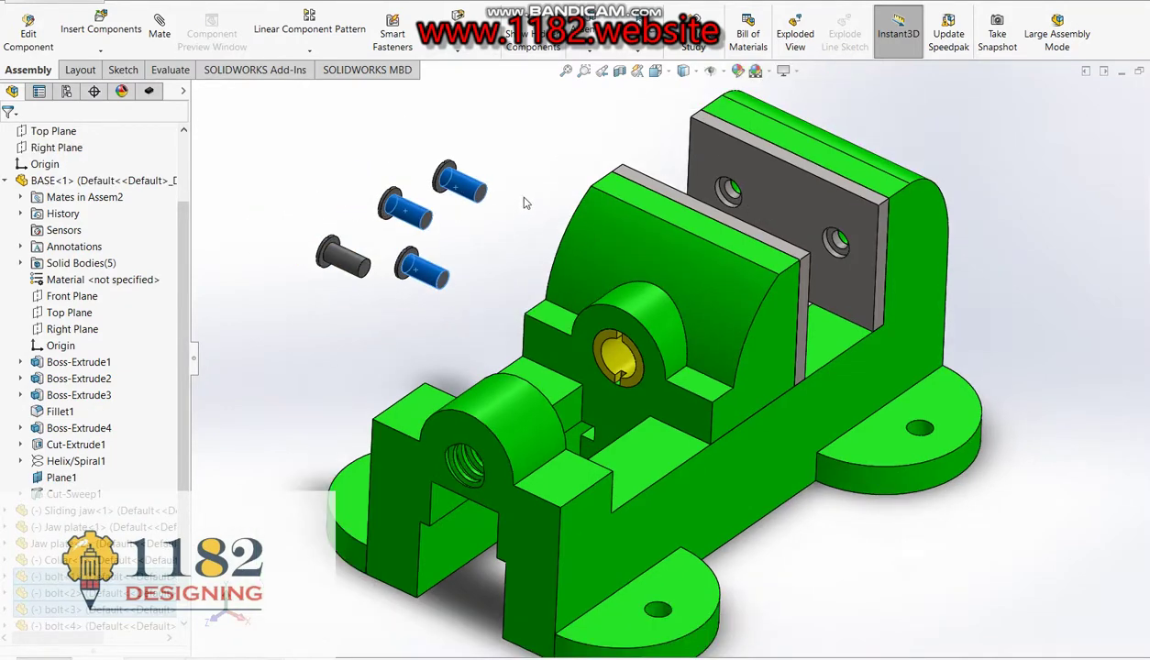
scroll(595, 156, down, 2)
click(580, 161)
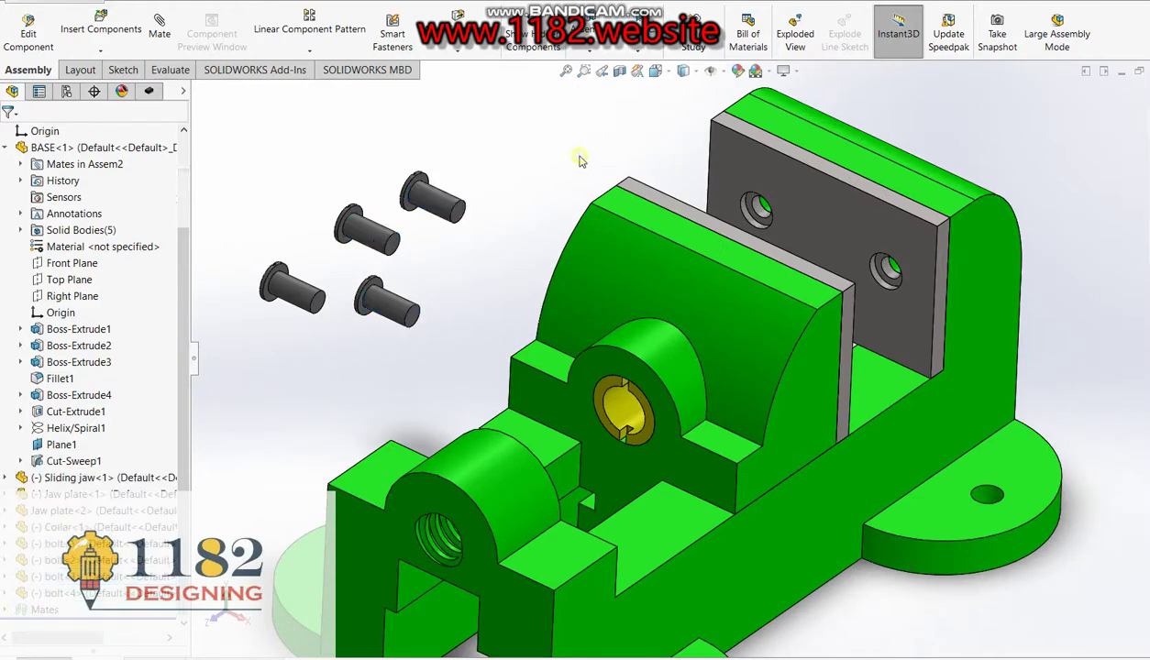
- Mate two bolt shanks concentric with Jaw plate<2>'s upper and lower holes, flipping alignment
click(159, 33)
click(441, 205)
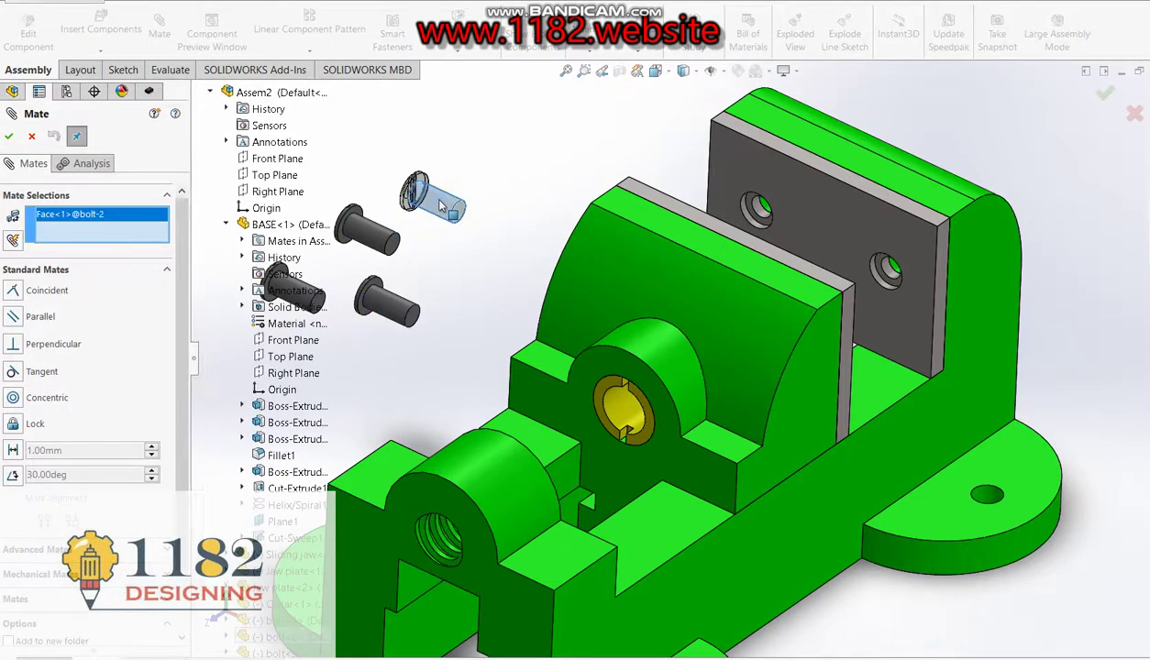
click(761, 213)
click(959, 194)
click(1006, 194)
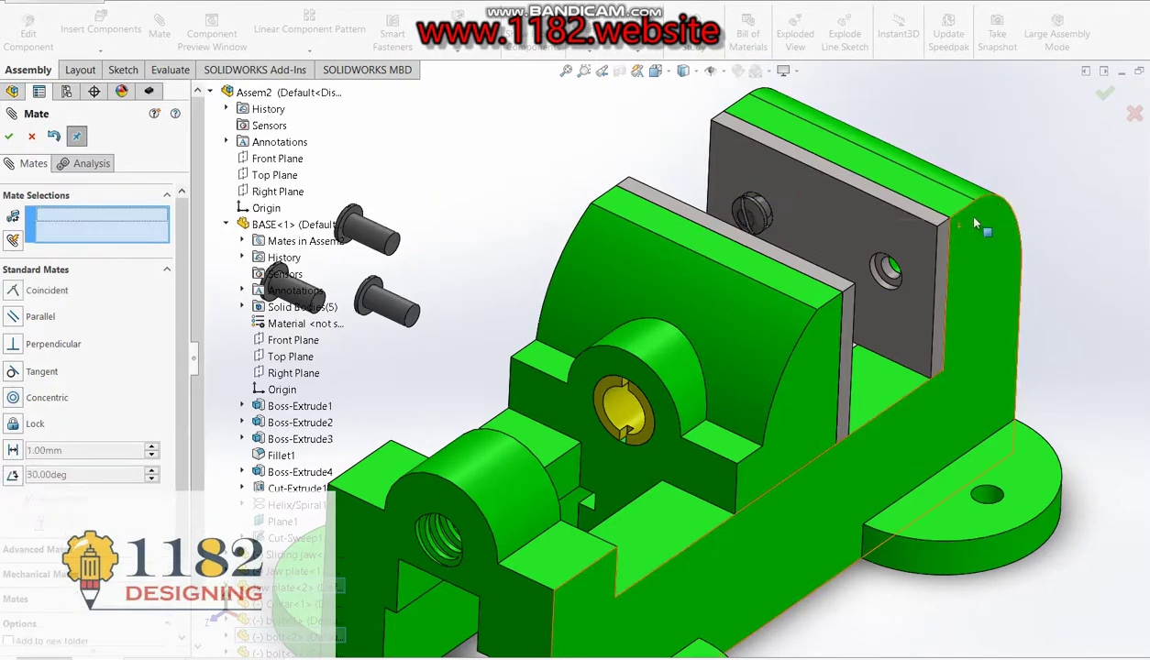
click(380, 237)
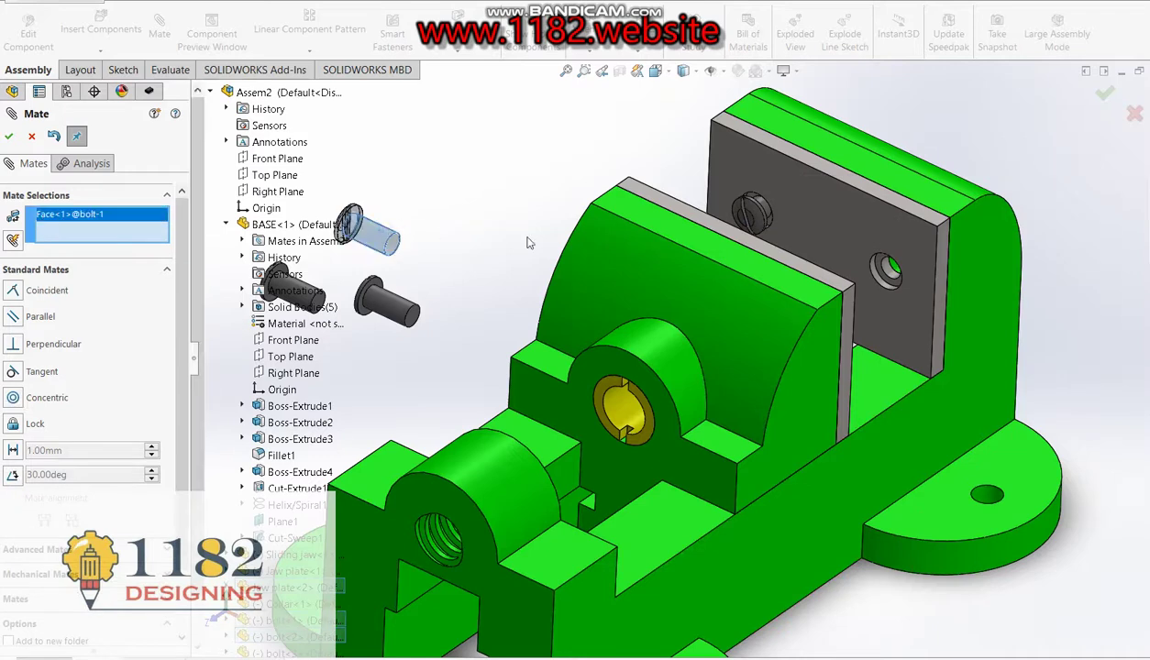
click(889, 267)
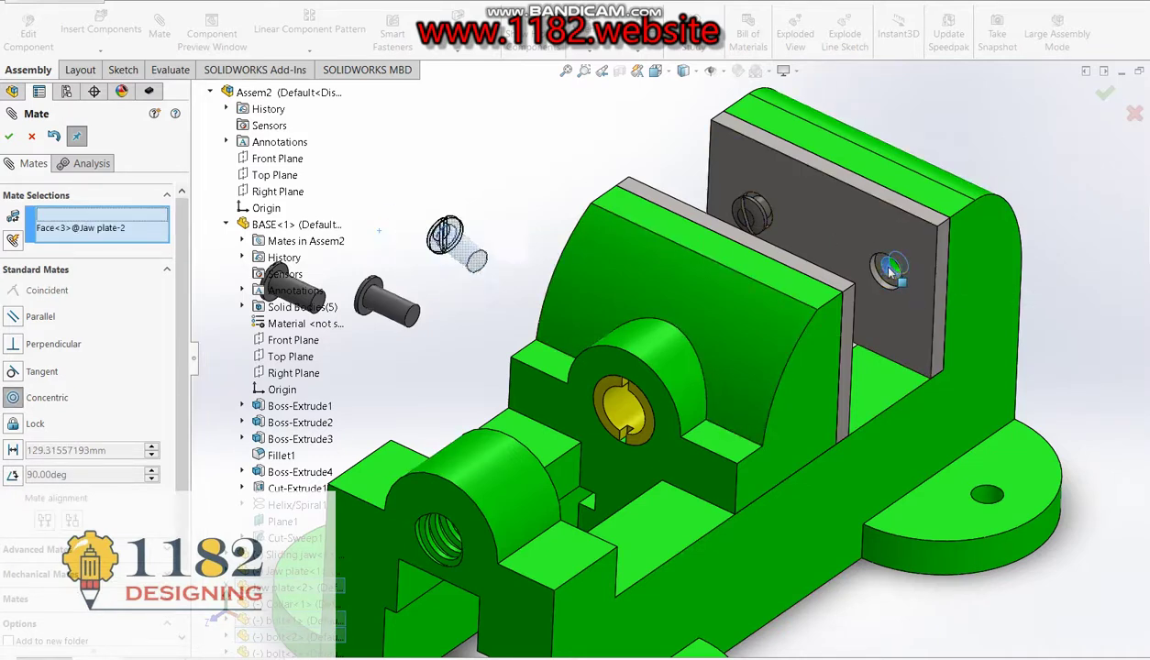
click(1087, 226)
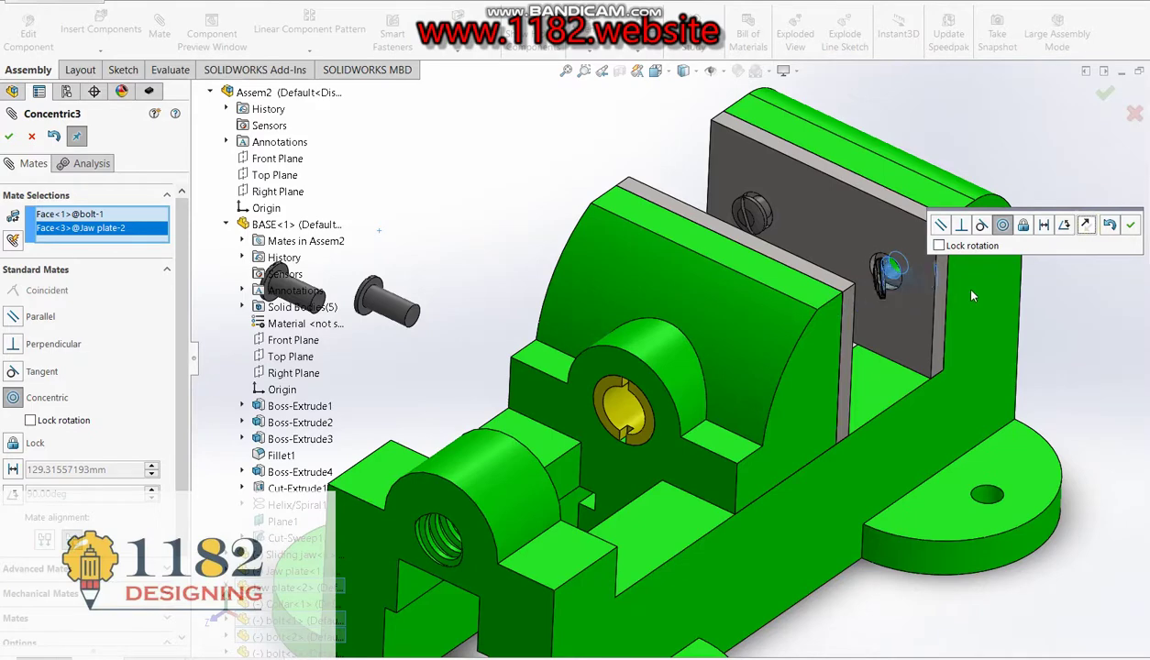
click(1122, 228)
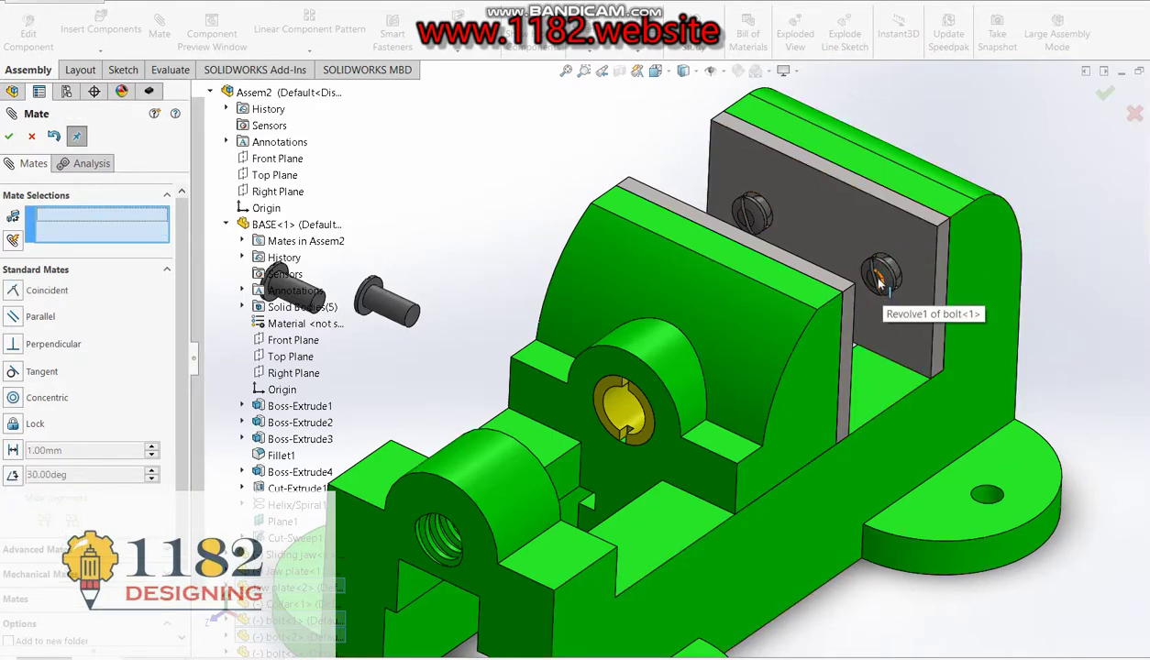
- Seat both bolt heads flush against the jaw plate face with coincident mates
scroll(879, 285, down, 3)
scroll(851, 305, down, 2)
click(830, 312)
click(902, 221)
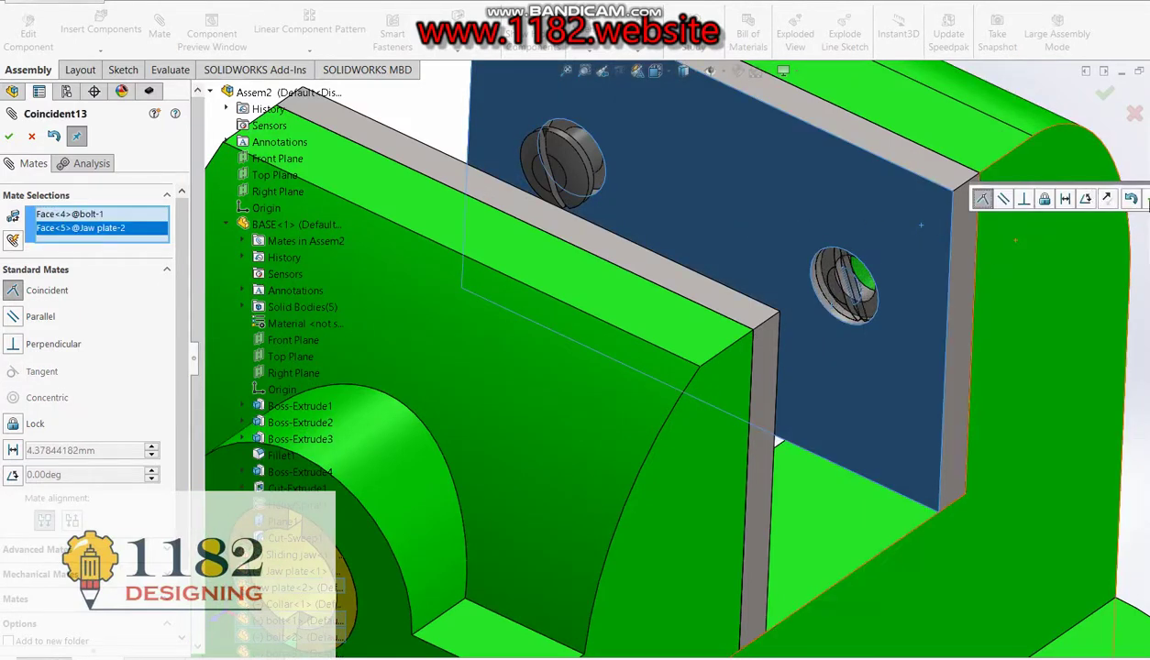
click(1144, 199)
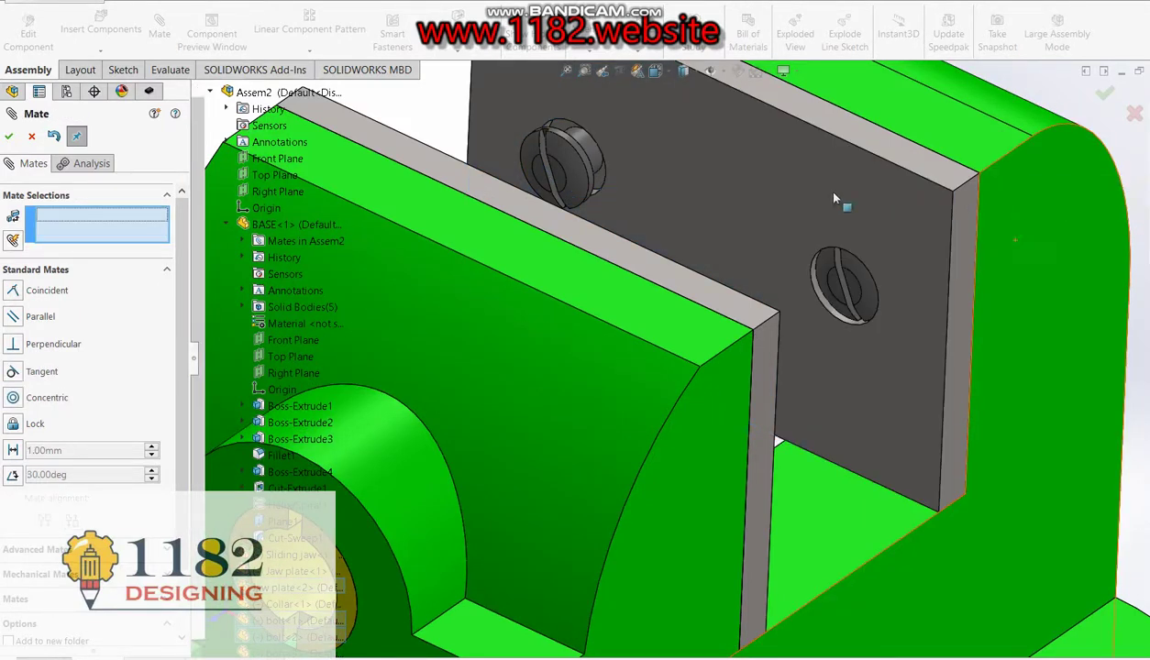
click(559, 182)
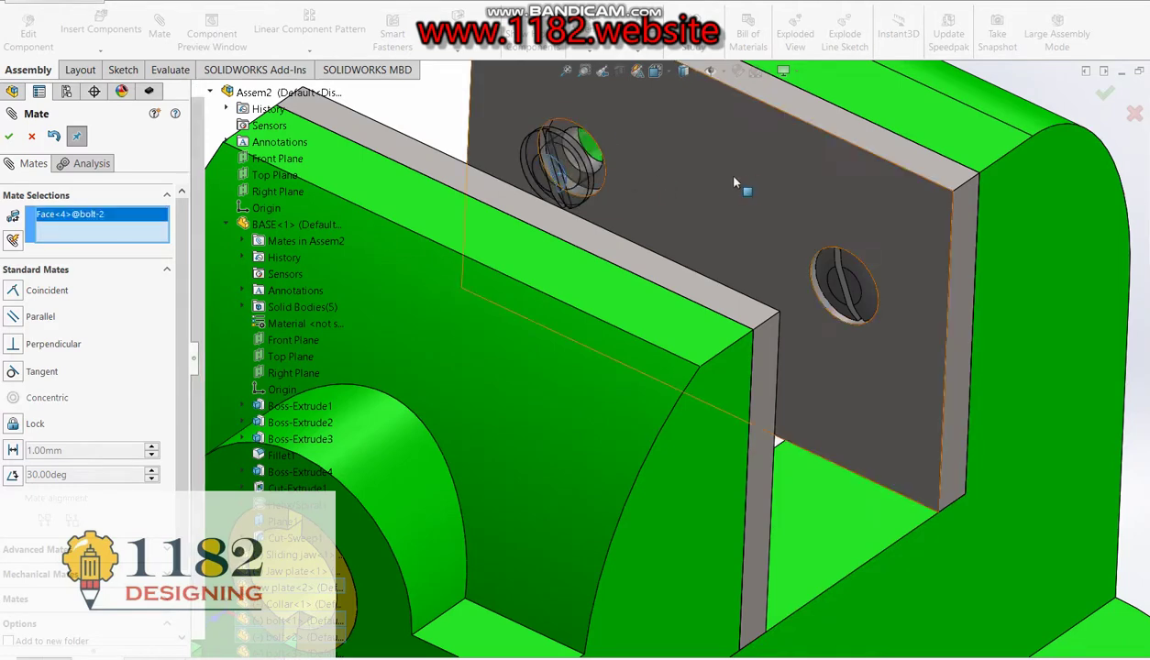
click(696, 175)
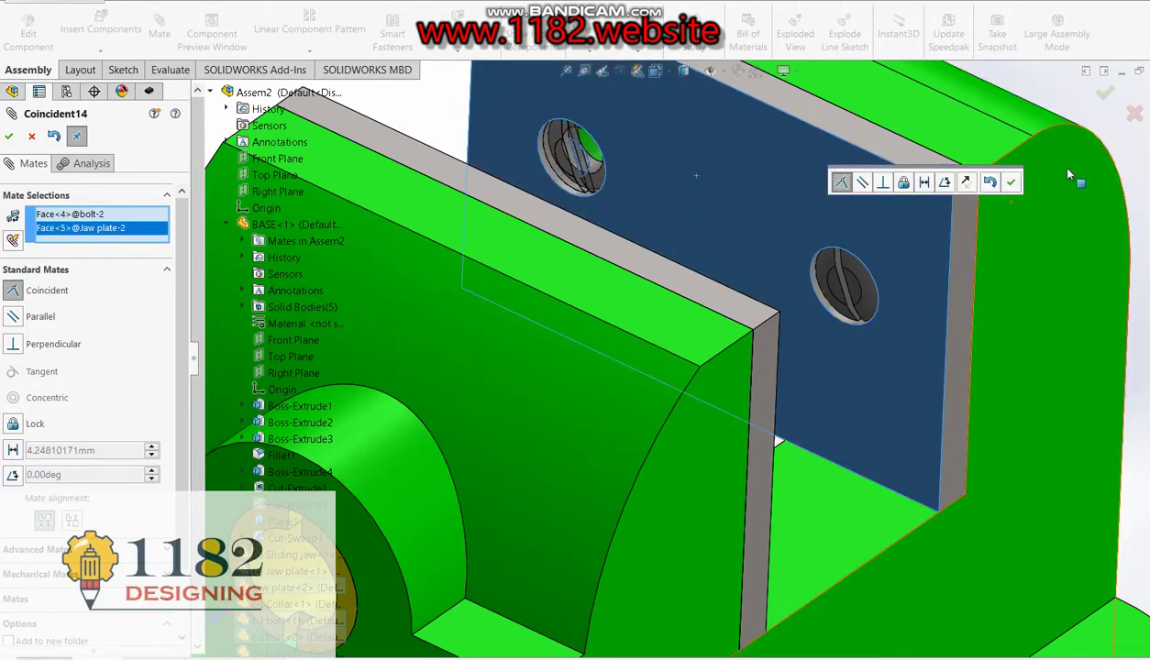
click(1011, 185)
scroll(722, 200, up, 3)
scroll(733, 329, up, 3)
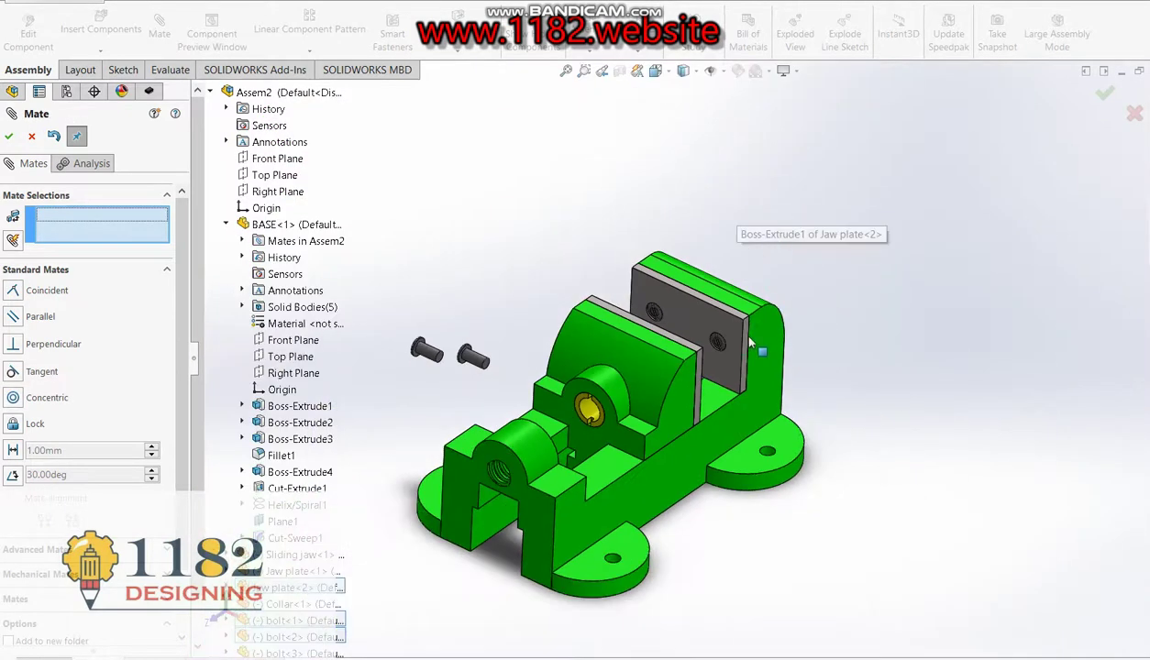
- Mate the third bolt's shank concentric with a Jaw plate<1> hole, flipping alignment
mouse_move(653, 431)
middle_down()
mouse_move(541, 472)
mouse_move(426, 337)
middle_up()
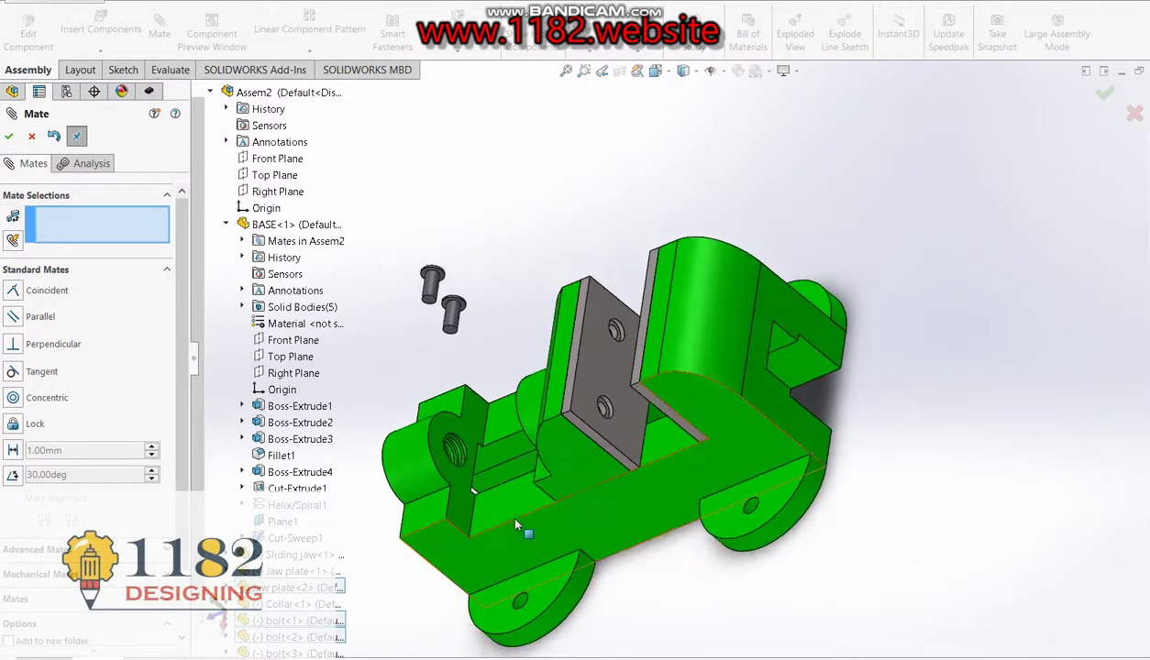
scroll(426, 337, down, 3)
click(504, 302)
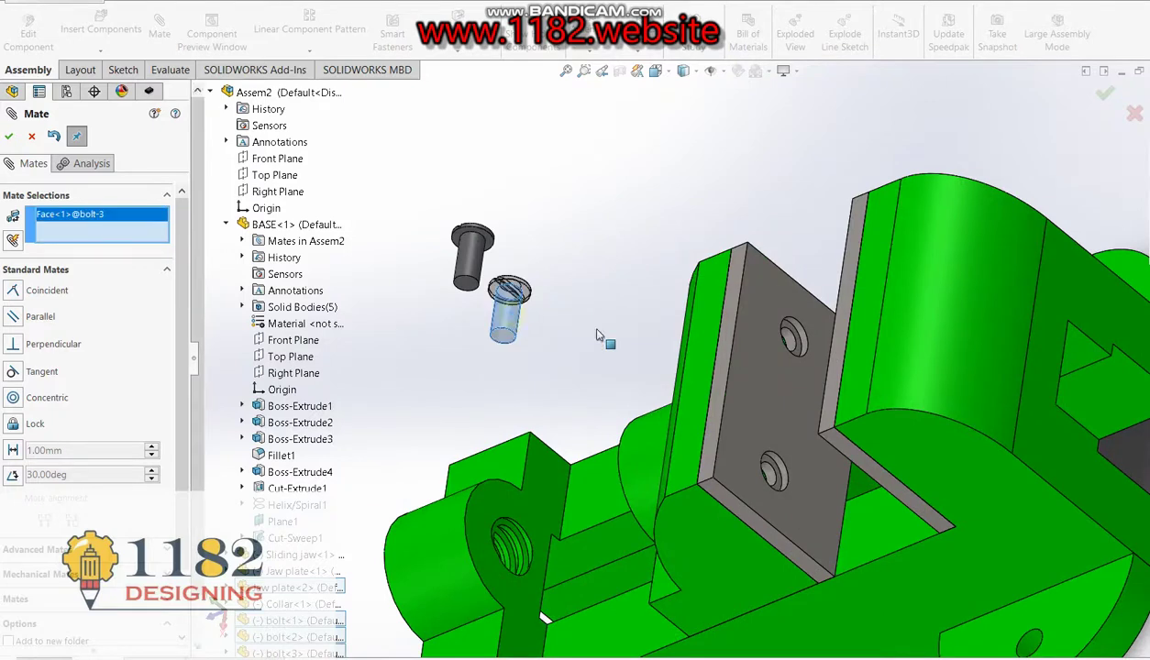
click(786, 340)
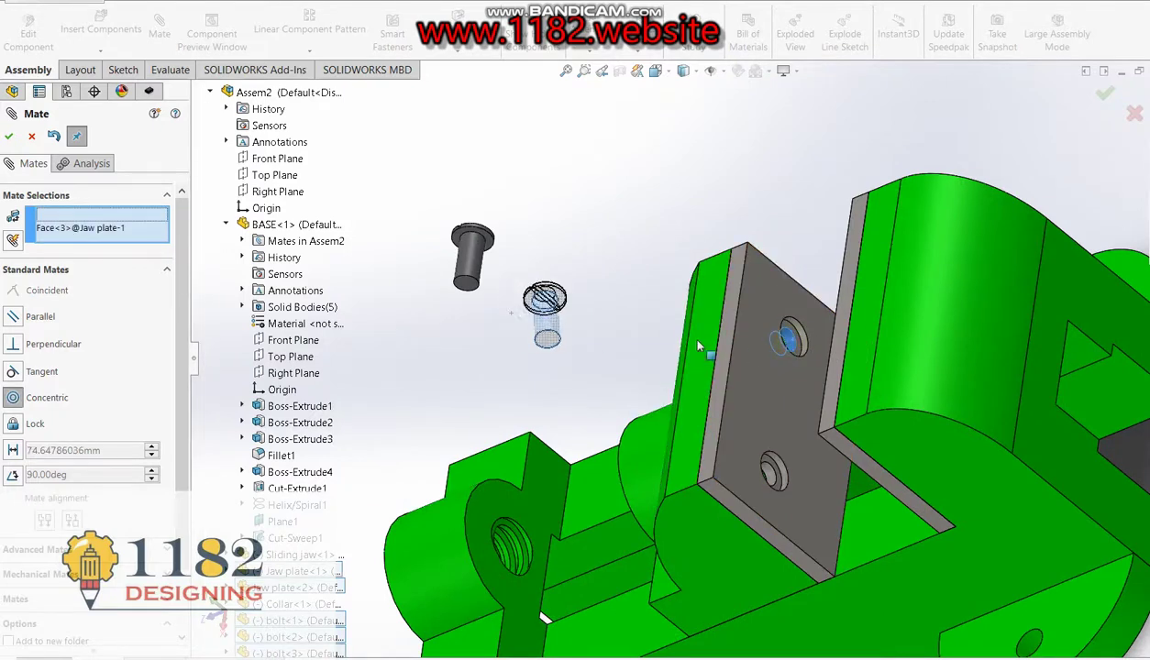
click(1024, 301)
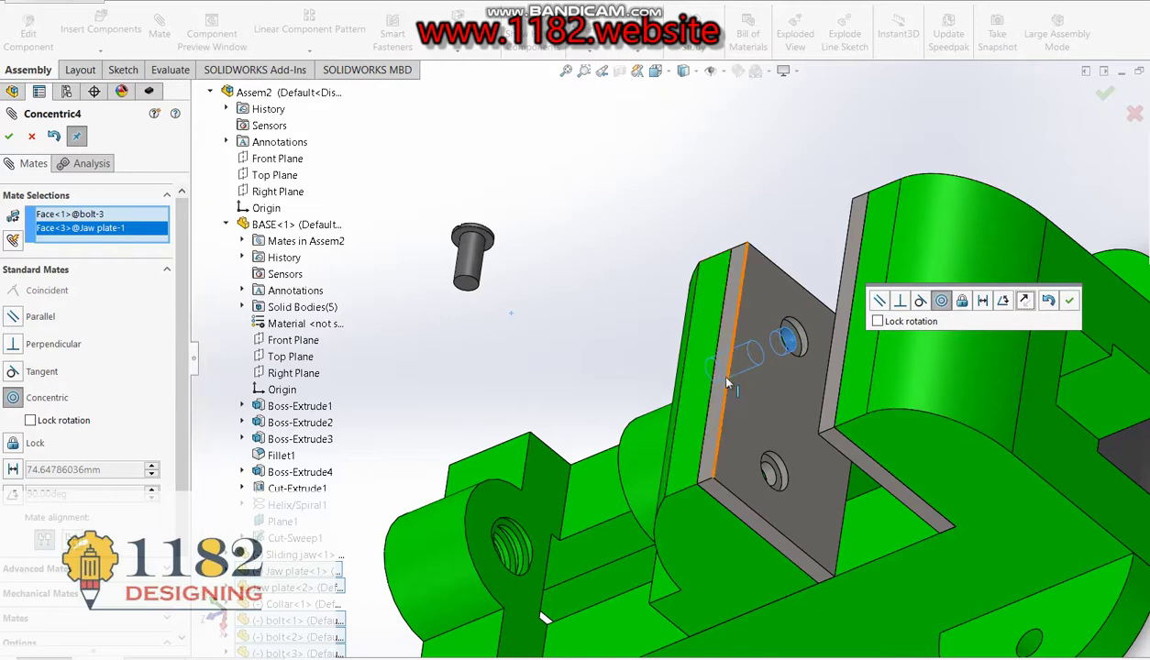
middle_drag(726, 383, 693, 451)
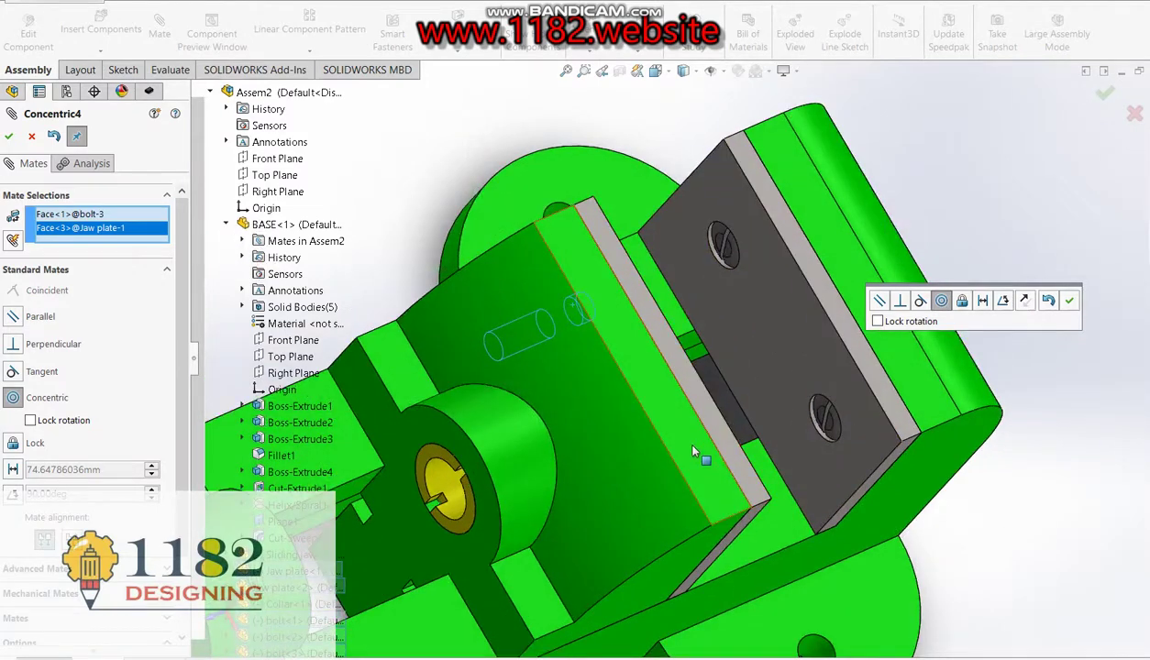
mouse_move(506, 341)
middle_down()
mouse_move(498, 370)
mouse_move(714, 456)
middle_up()
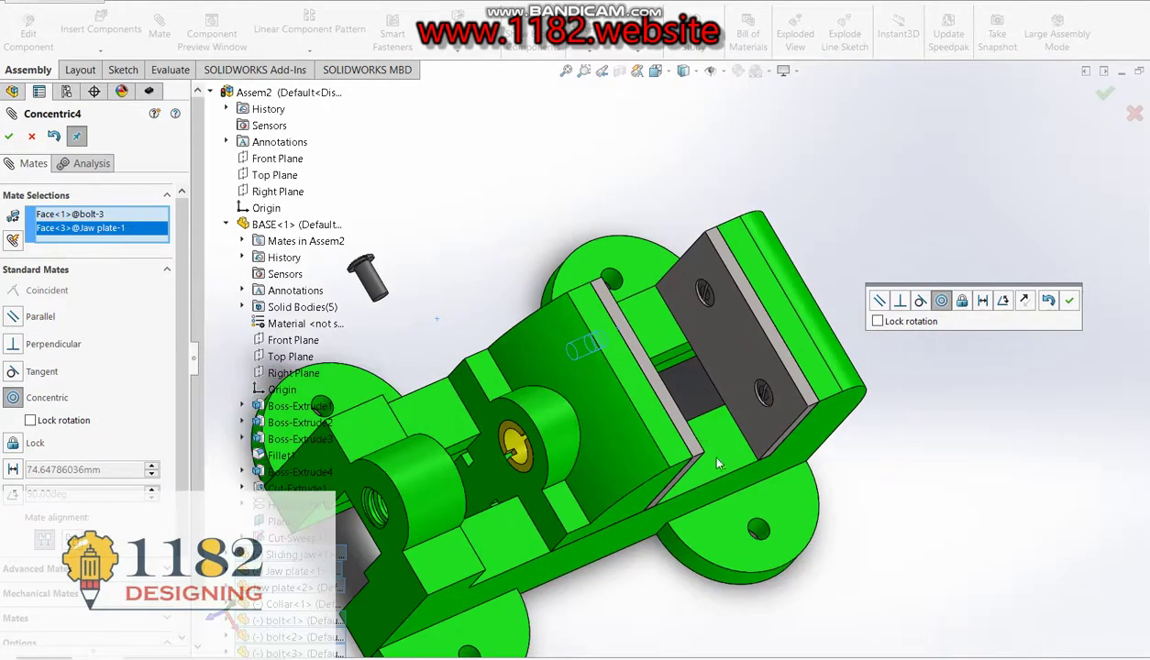
mouse_move(622, 500)
middle_down()
mouse_move(562, 546)
mouse_move(573, 537)
middle_up()
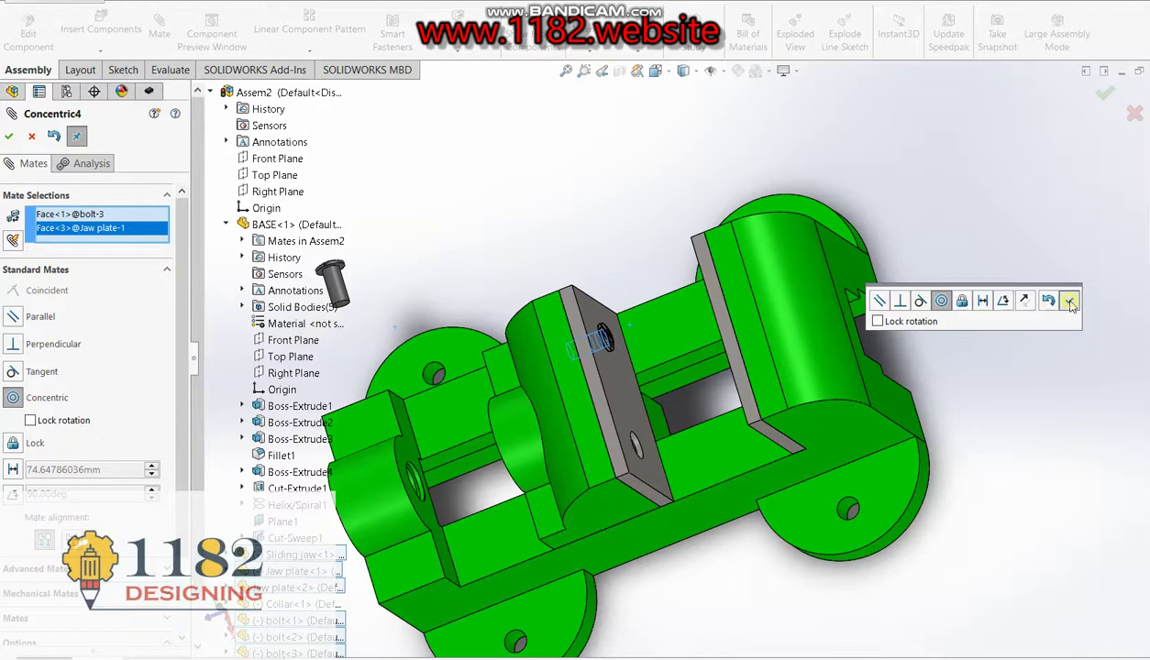
click(1070, 306)
- Seat the third bolt's head flush against the Jaw plate<1> face
scroll(678, 403, down, 5)
scroll(697, 417, down, 3)
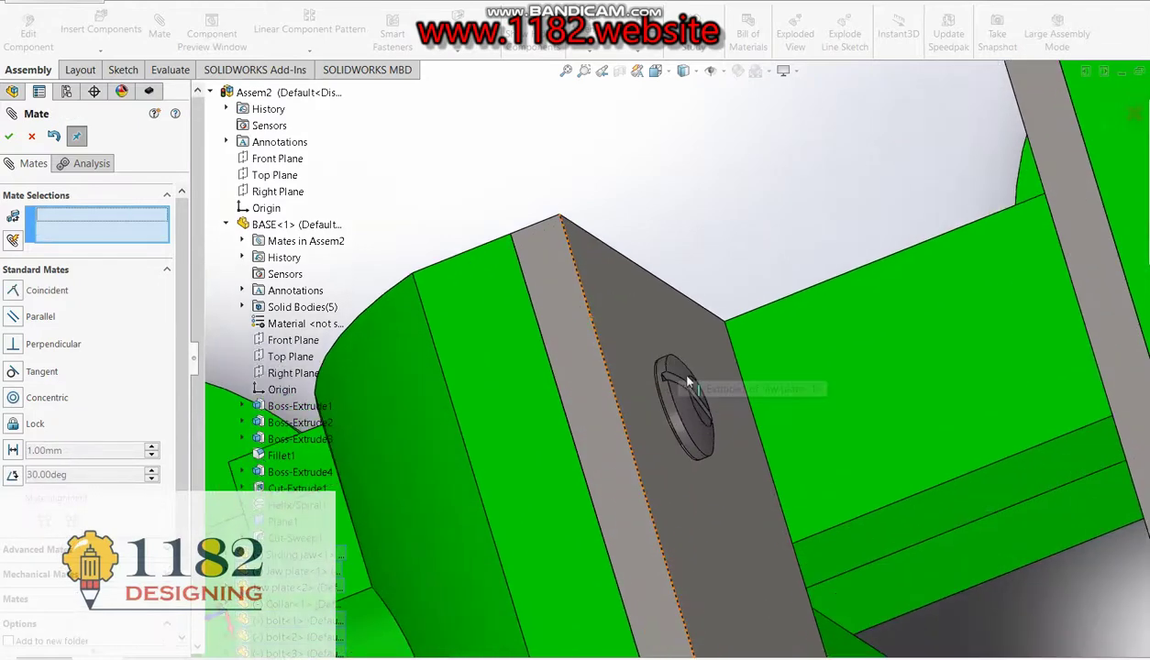
click(705, 424)
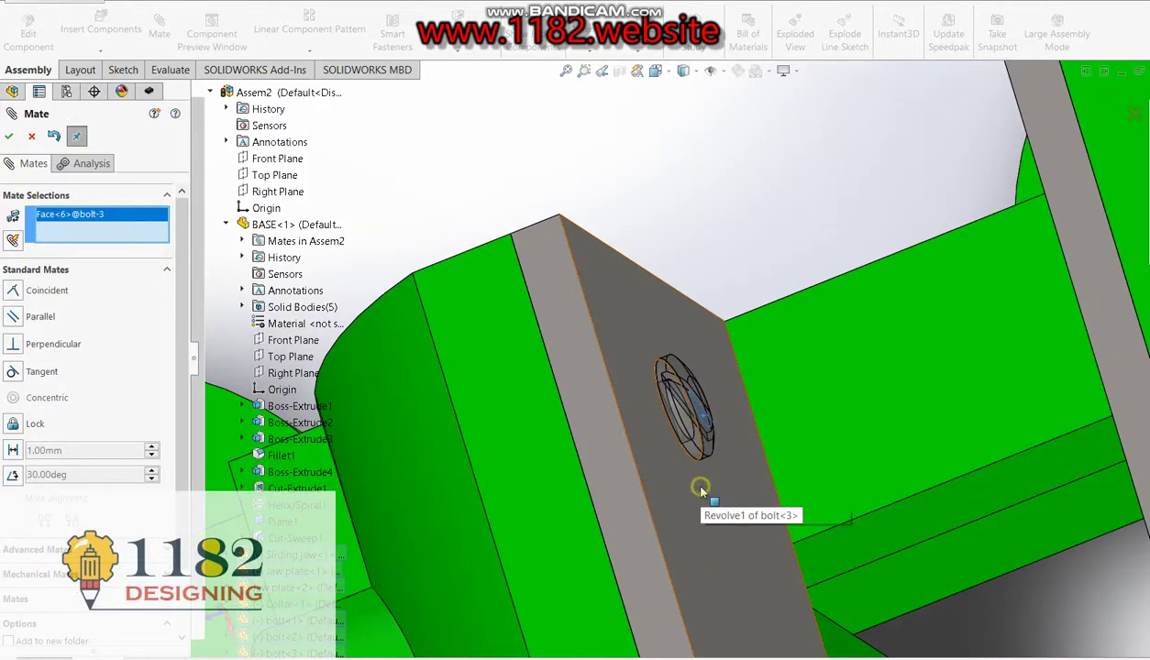
click(699, 489)
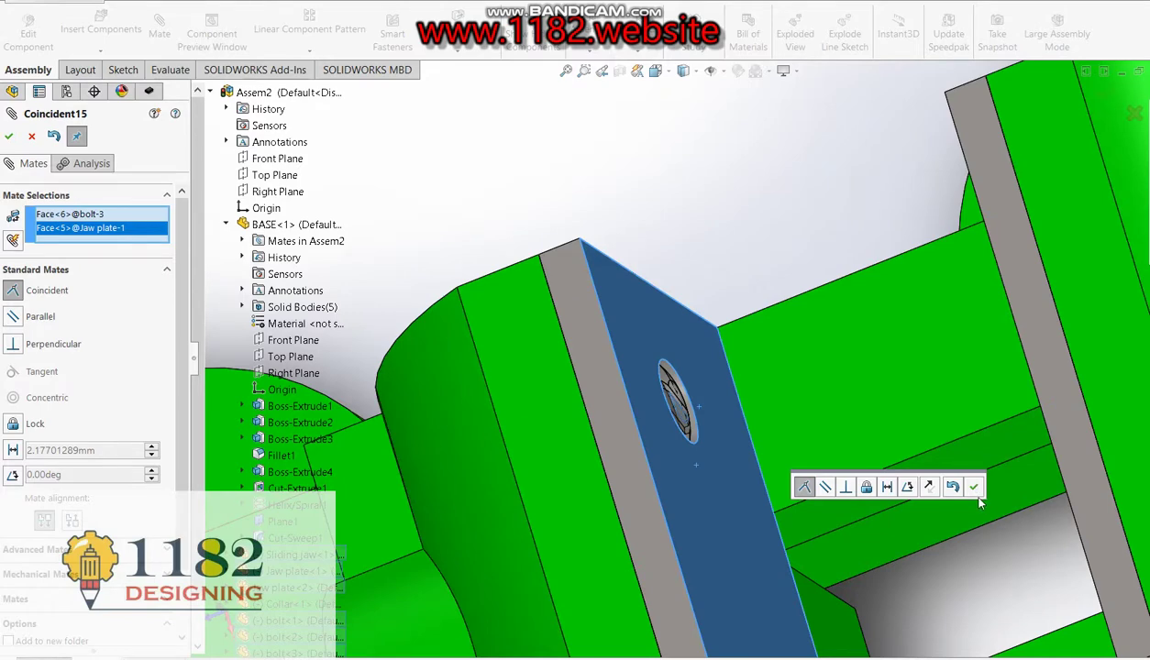
key(f)
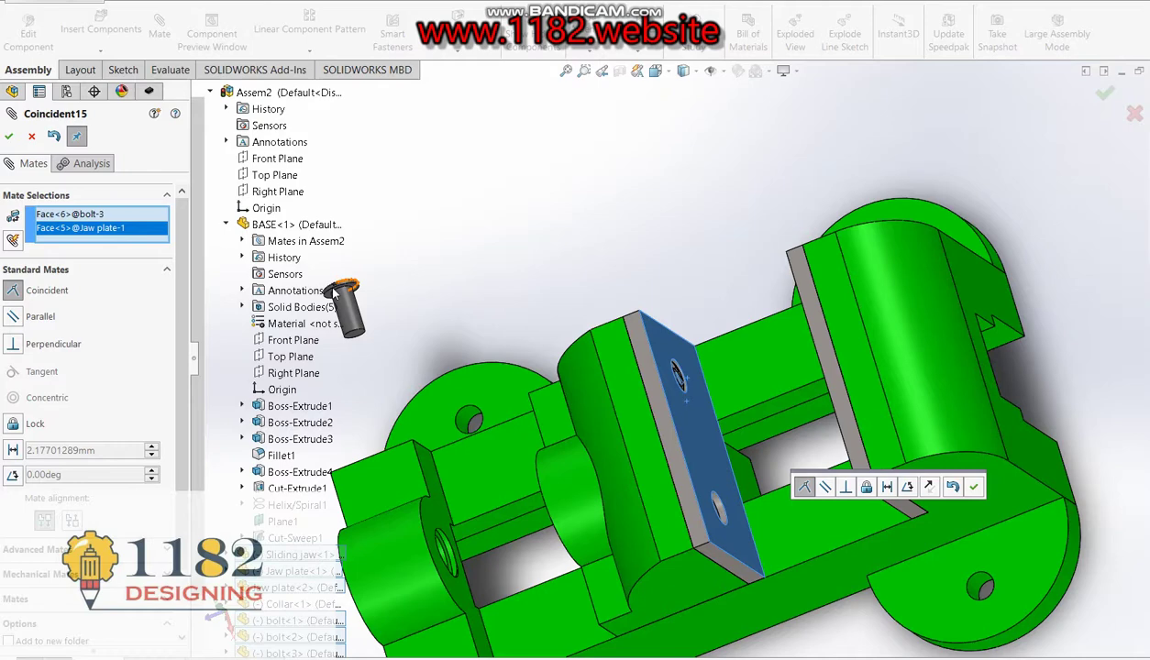
click(8, 136)
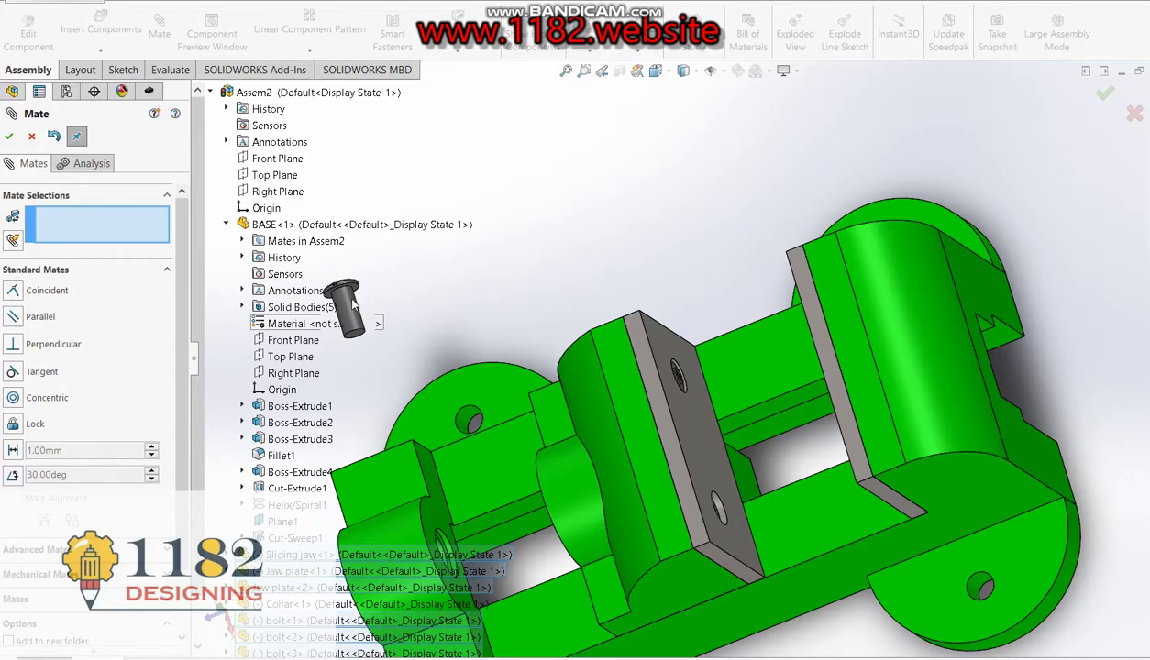
- Make the bolt's shank concentric with the grey plate's lower hole, flipping its alignment
scroll(365, 302, up, 3)
scroll(507, 338, down, 2)
click(504, 338)
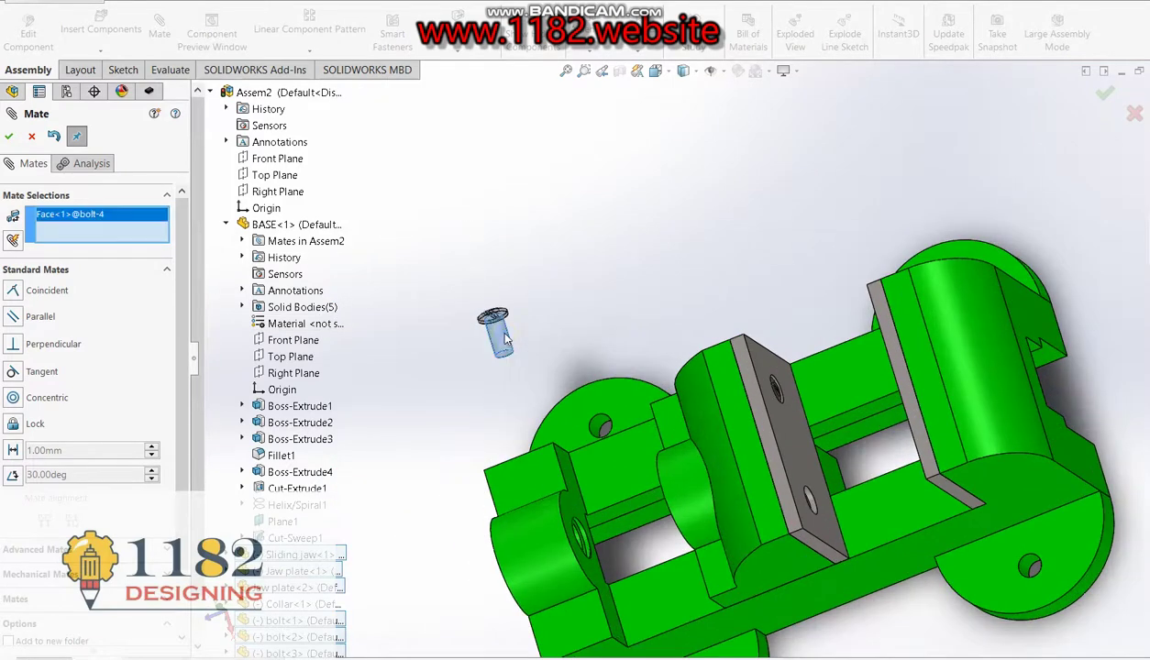
scroll(847, 520, down, 3)
mouse_move(701, 452)
middle_down()
mouse_move(635, 459)
mouse_move(692, 479)
middle_up()
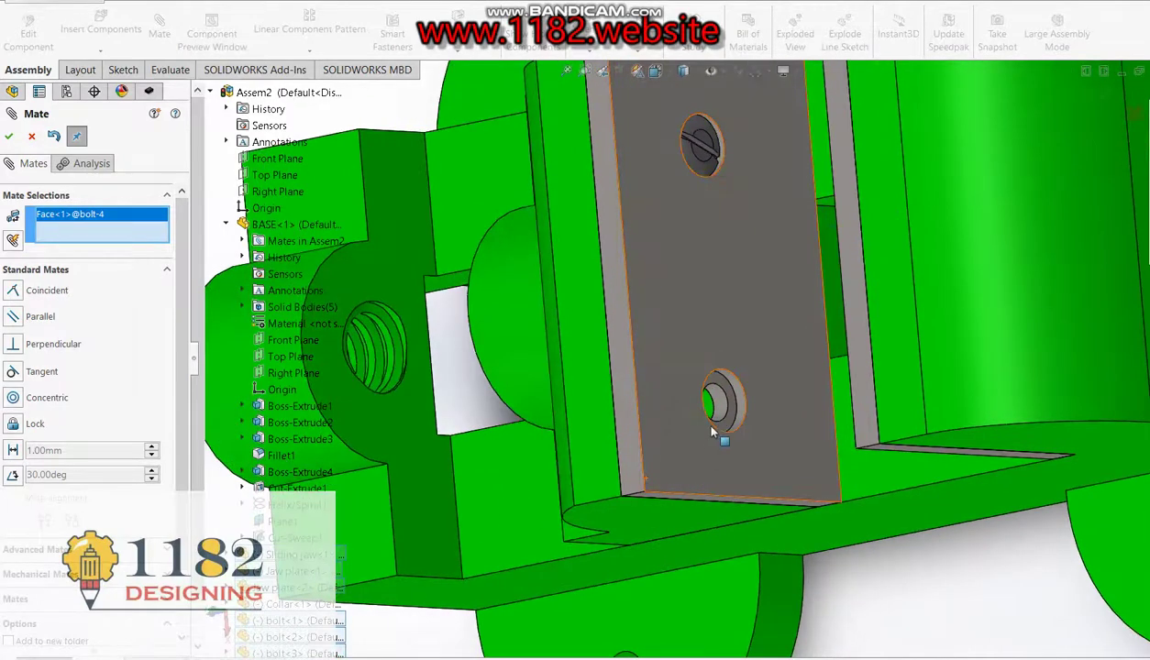
click(714, 405)
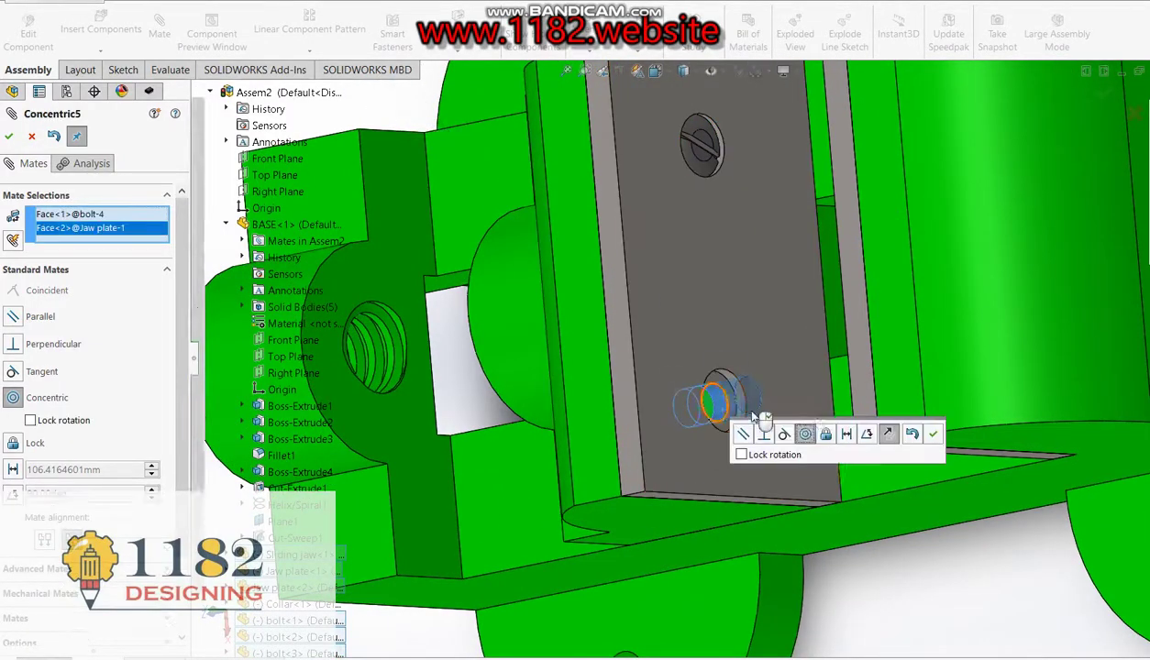
click(888, 438)
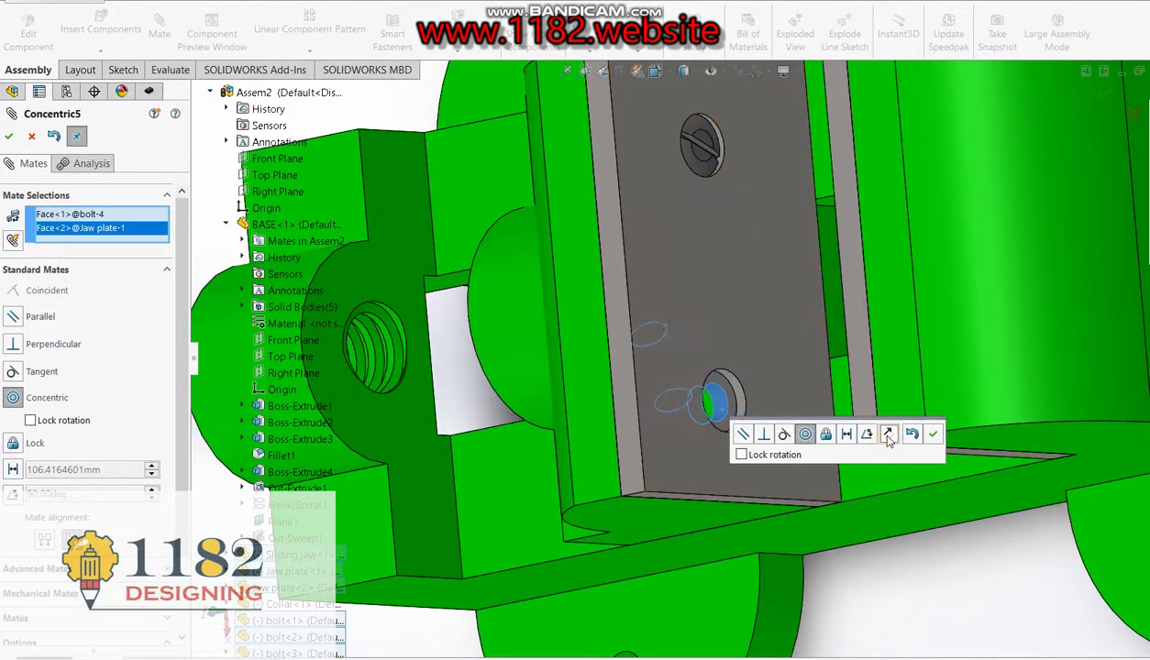
click(932, 434)
- Seat the bolt head underside flush against the grey plate's front face with a coincident mate
middle_drag(695, 470, 570, 479)
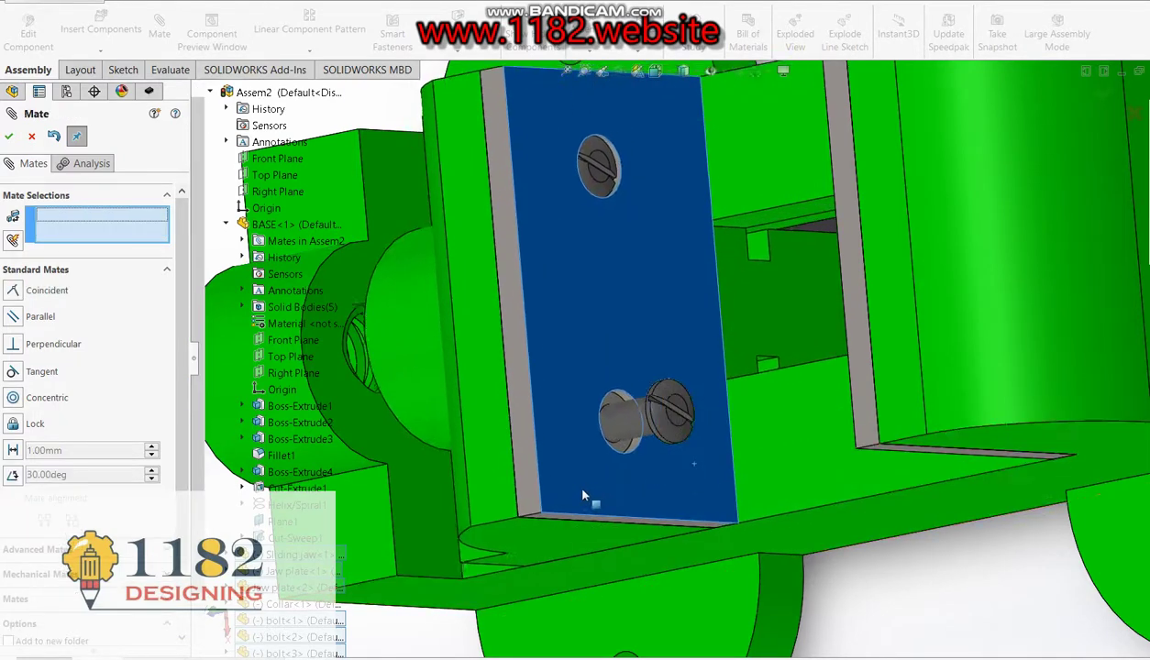
click(667, 396)
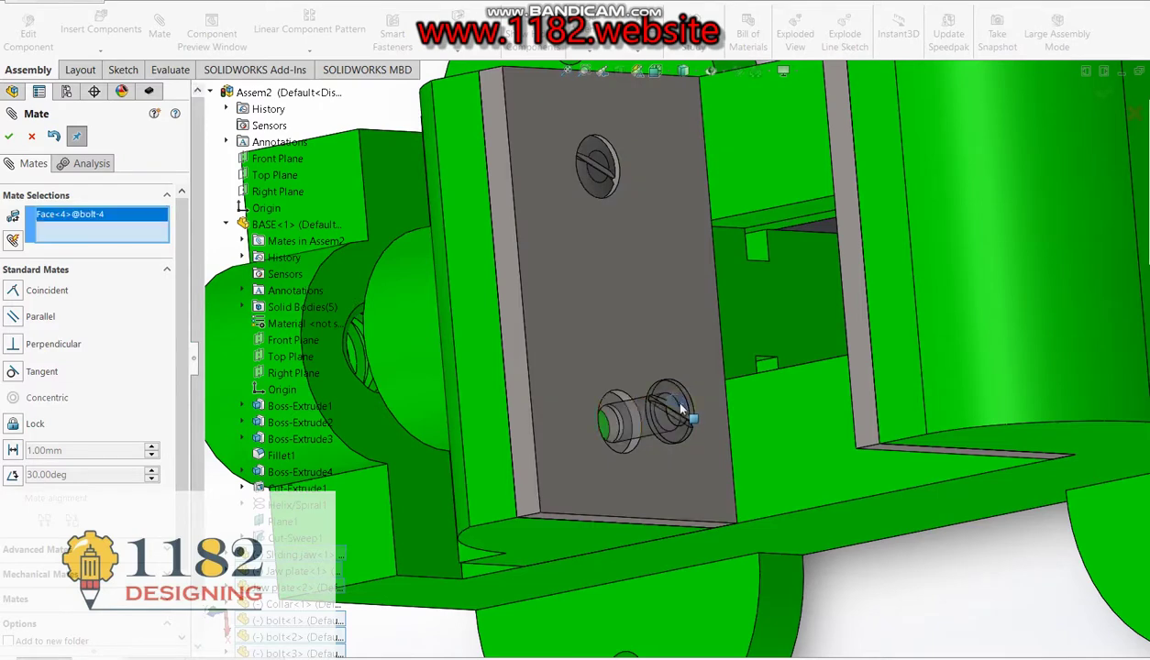
click(598, 369)
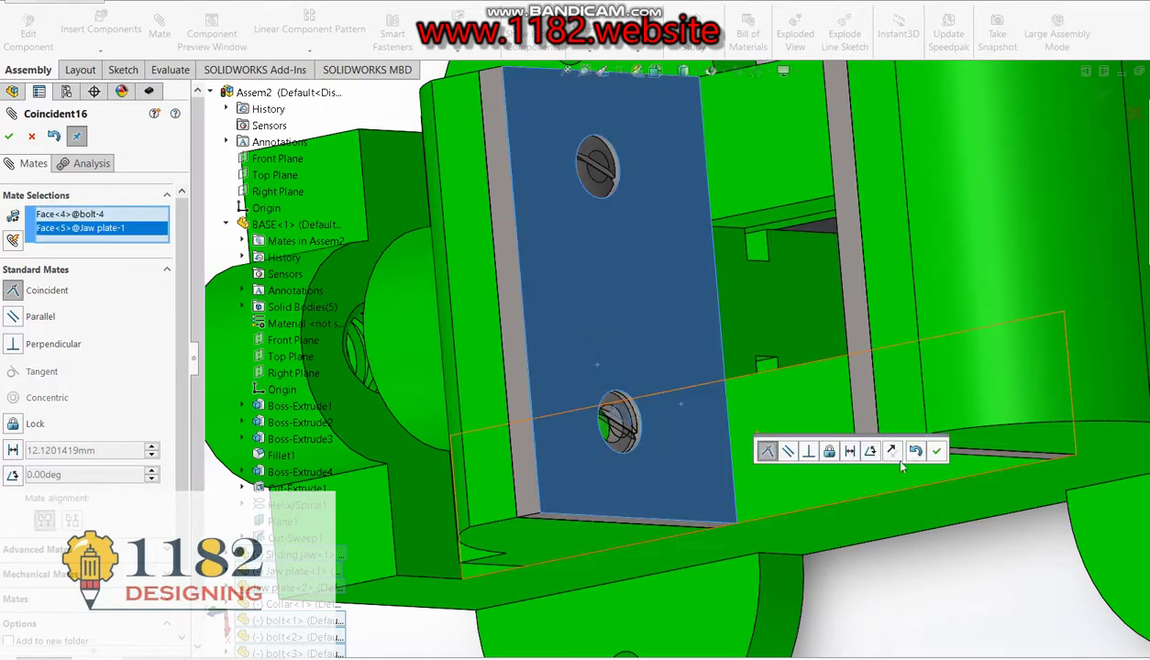
click(936, 450)
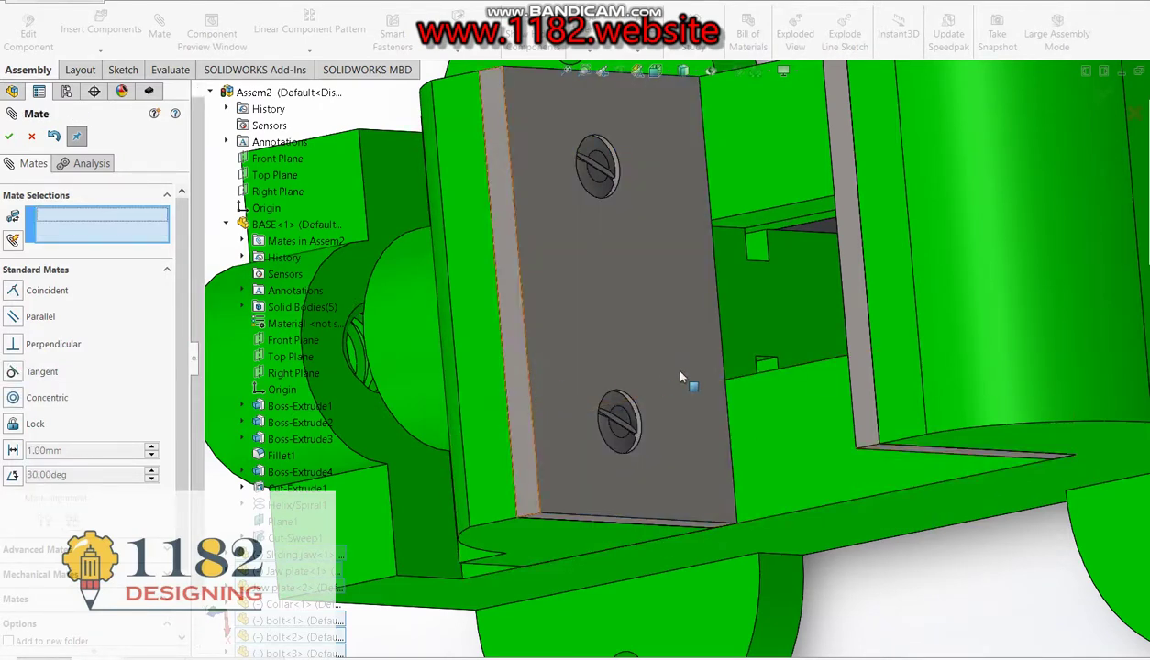
key(ctrl+7)
middle_drag(743, 417, 960, 132)
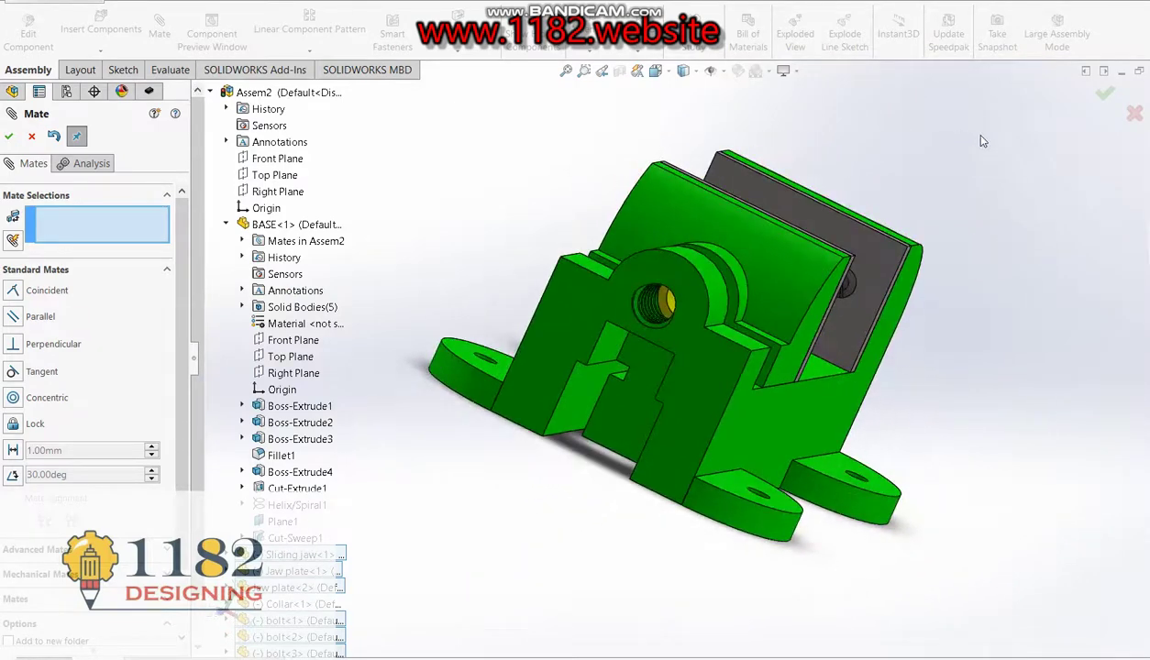
- Pull the sliding jaw away from the base and finish the current mates
drag(744, 298, 603, 490)
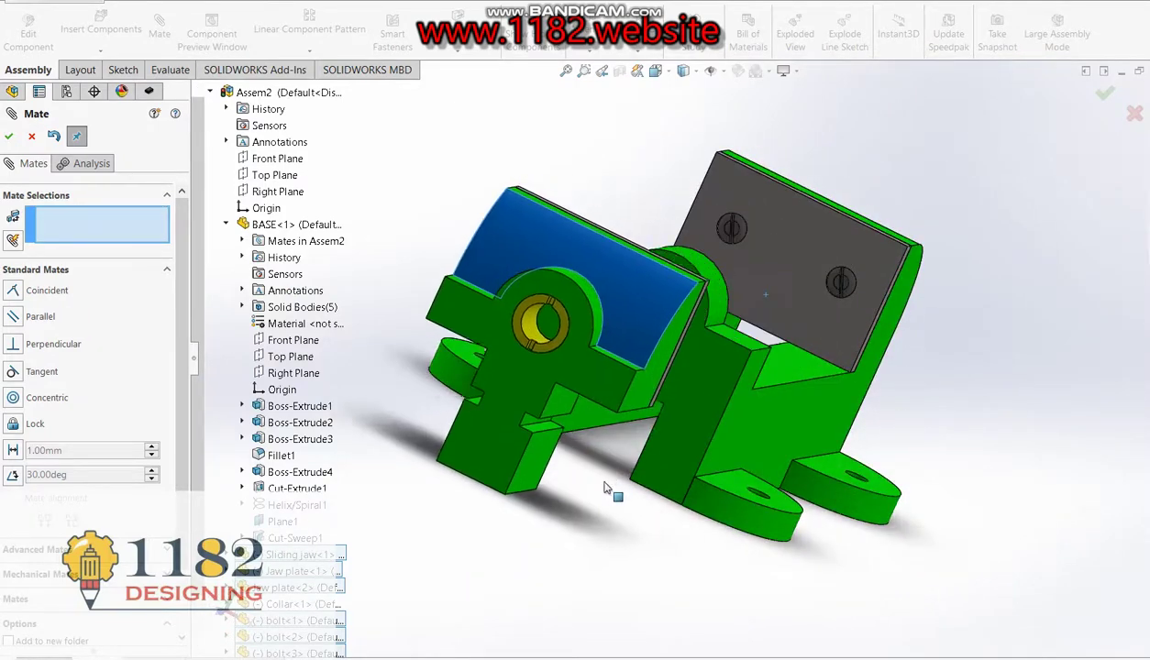
key(f)
click(9, 136)
- Insert two copies of the Sliding wedge part beside the vise
click(101, 26)
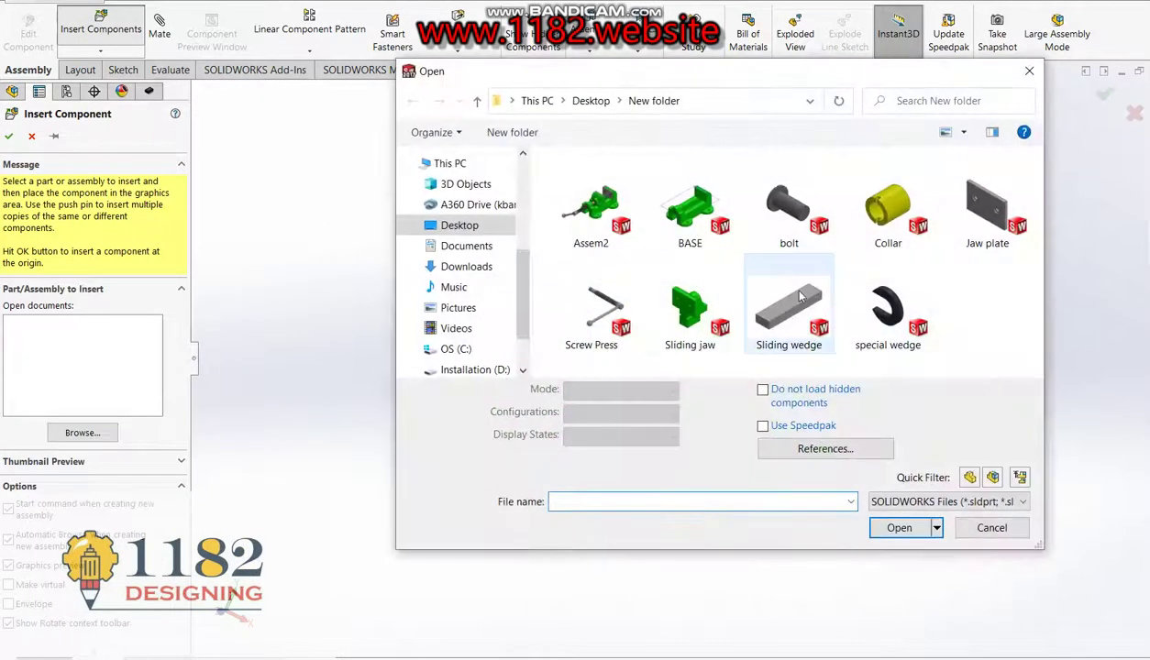
double_click(783, 295)
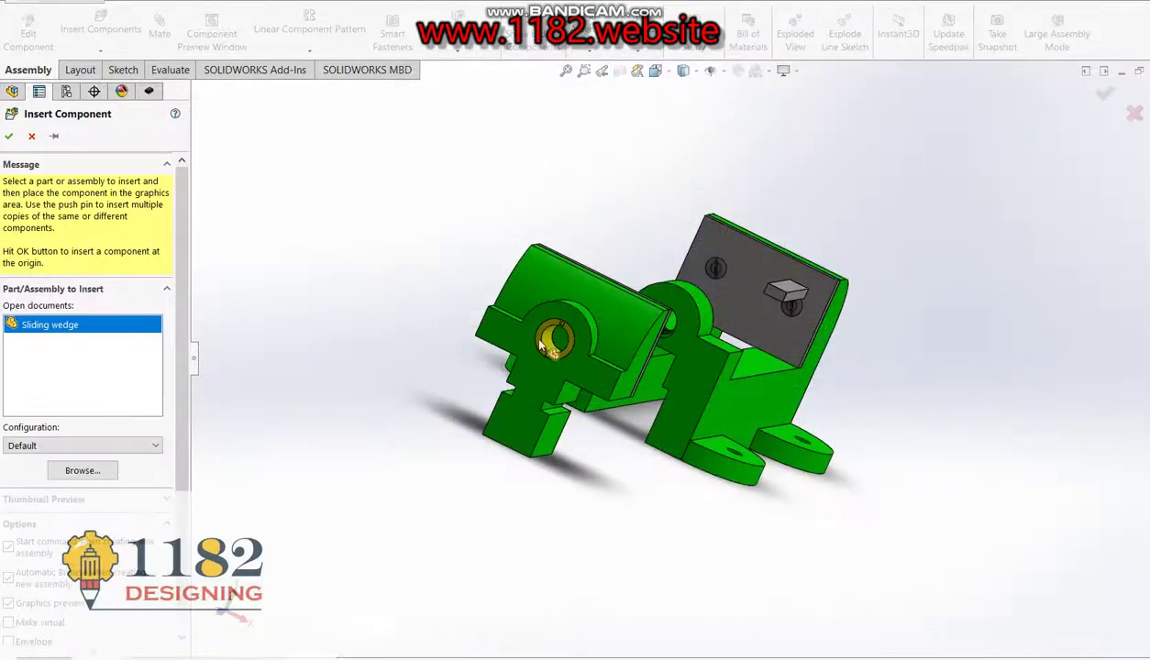
click(389, 347)
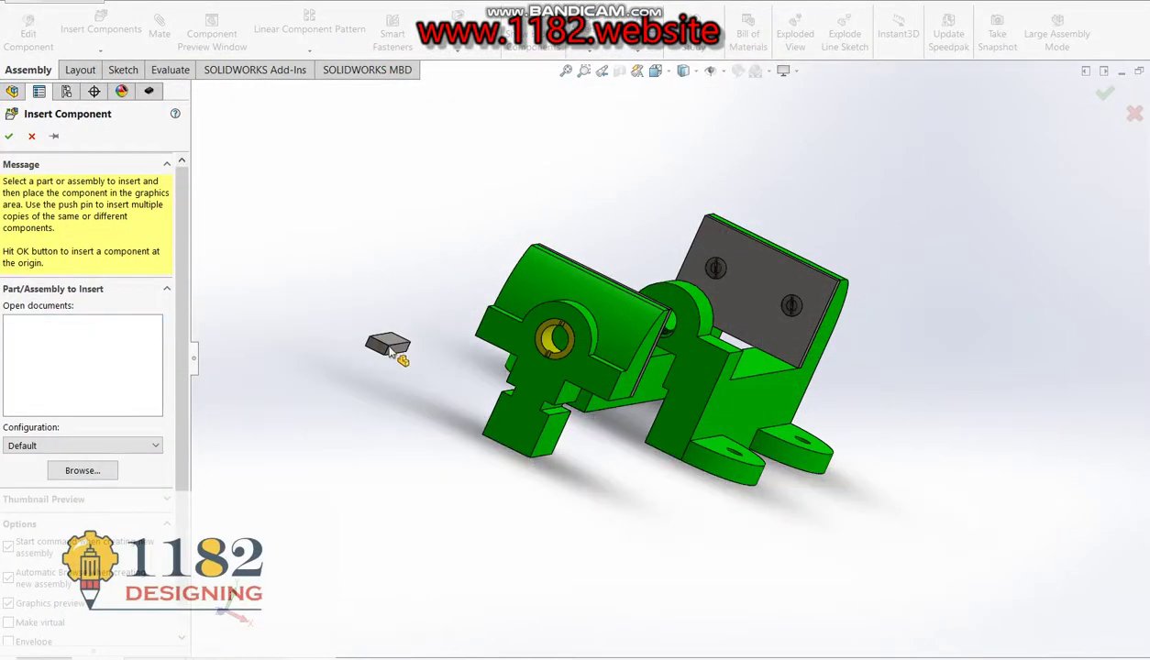
ctrl+drag(387, 345, 434, 398)
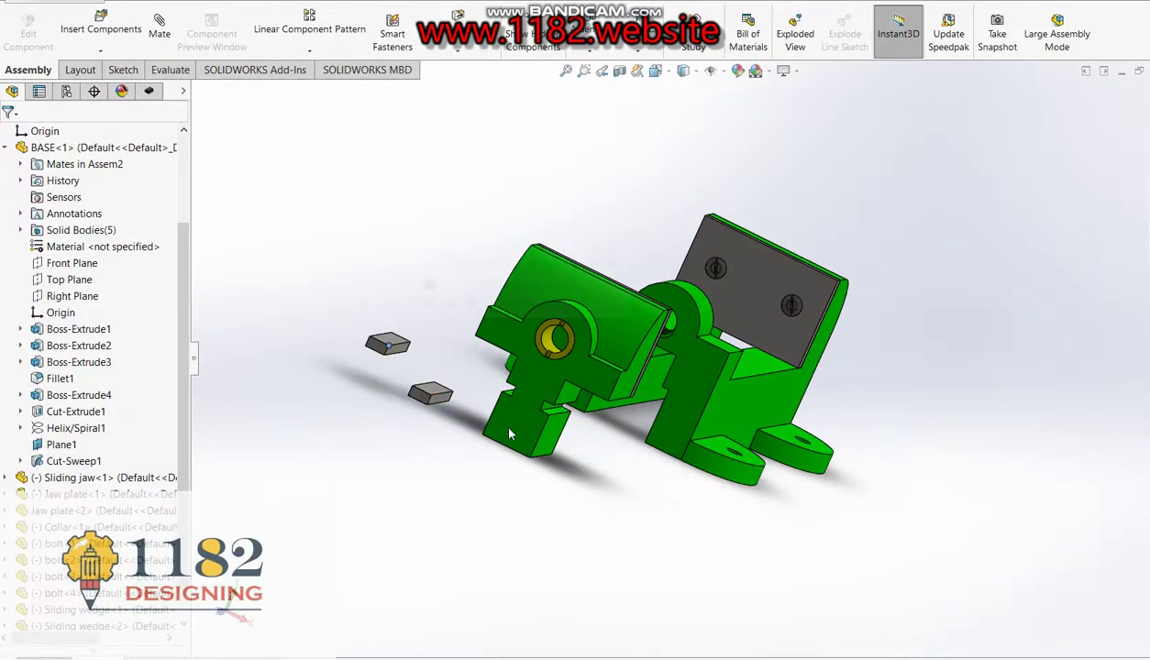
middle_drag(434, 398, 452, 418)
scroll(433, 403, down, 2)
scroll(436, 408, down, 2)
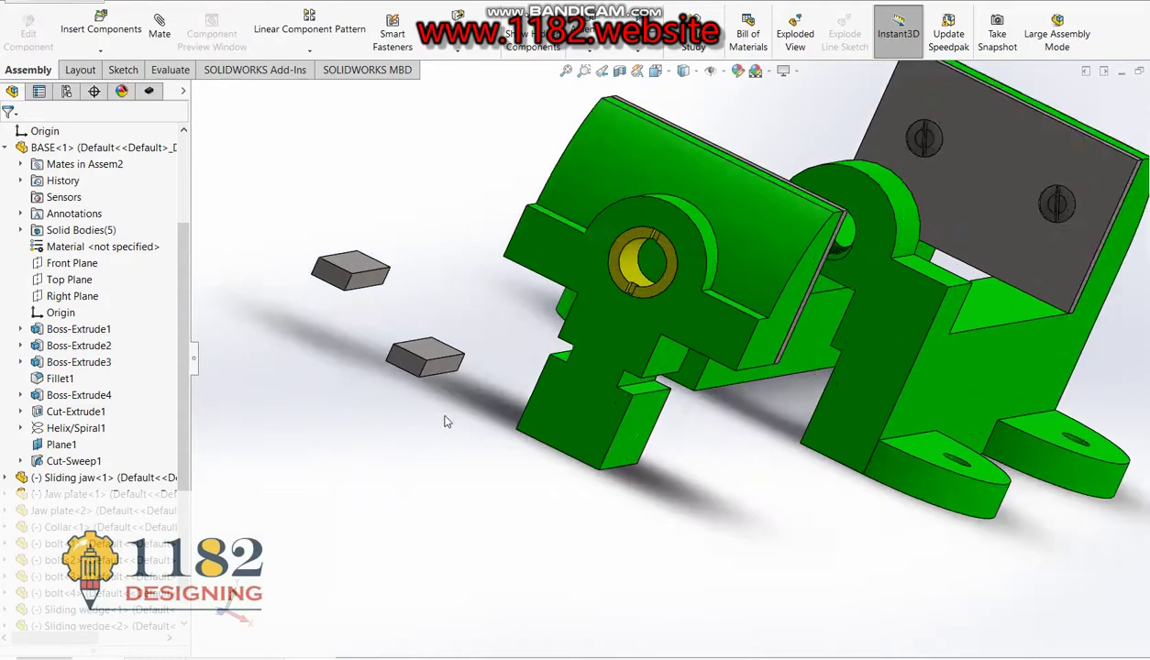
scroll(435, 376, down, 2)
- Make the lower wedge's face coincident with the jaw's slot face, with flipped alignment
click(159, 24)
click(458, 360)
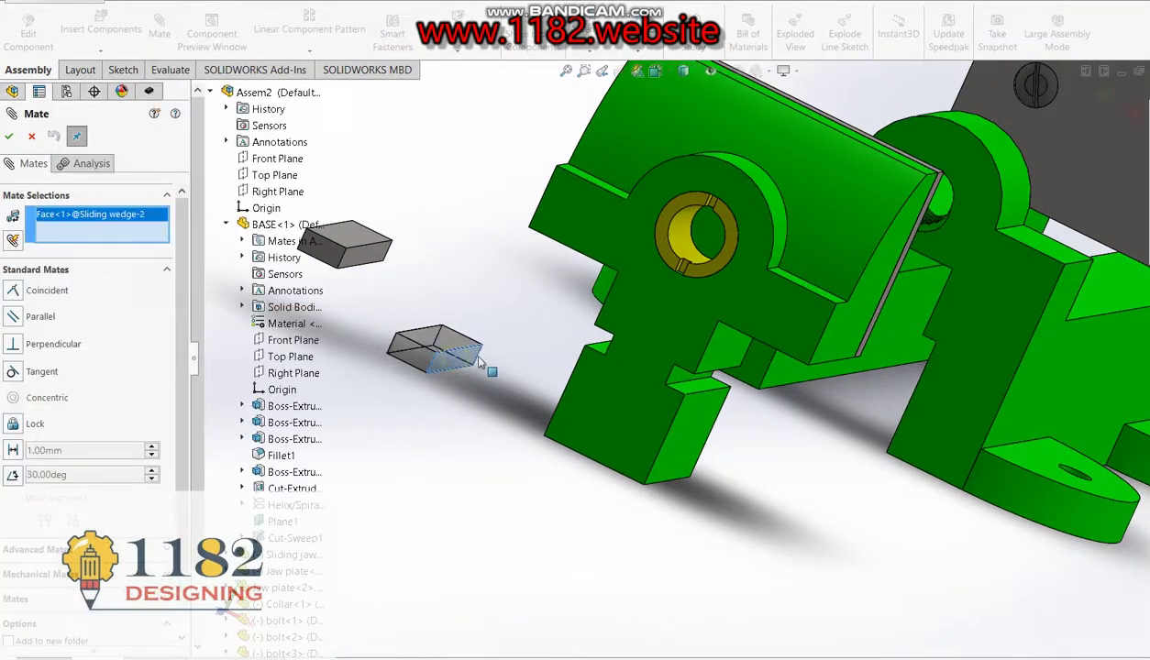
click(679, 379)
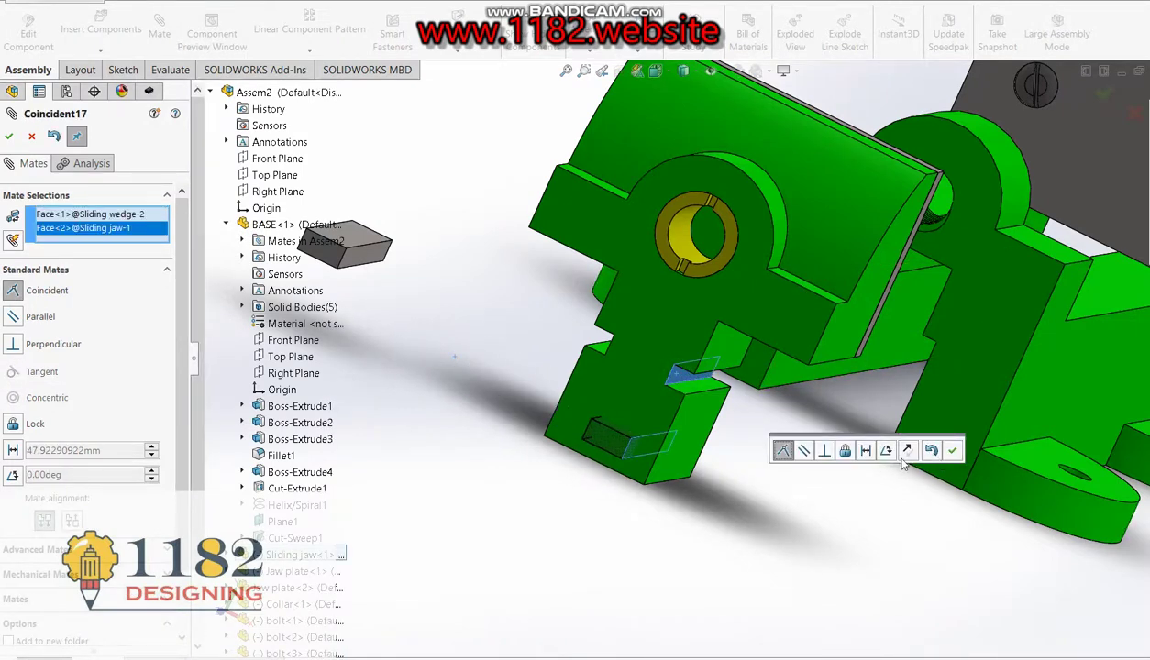
click(907, 450)
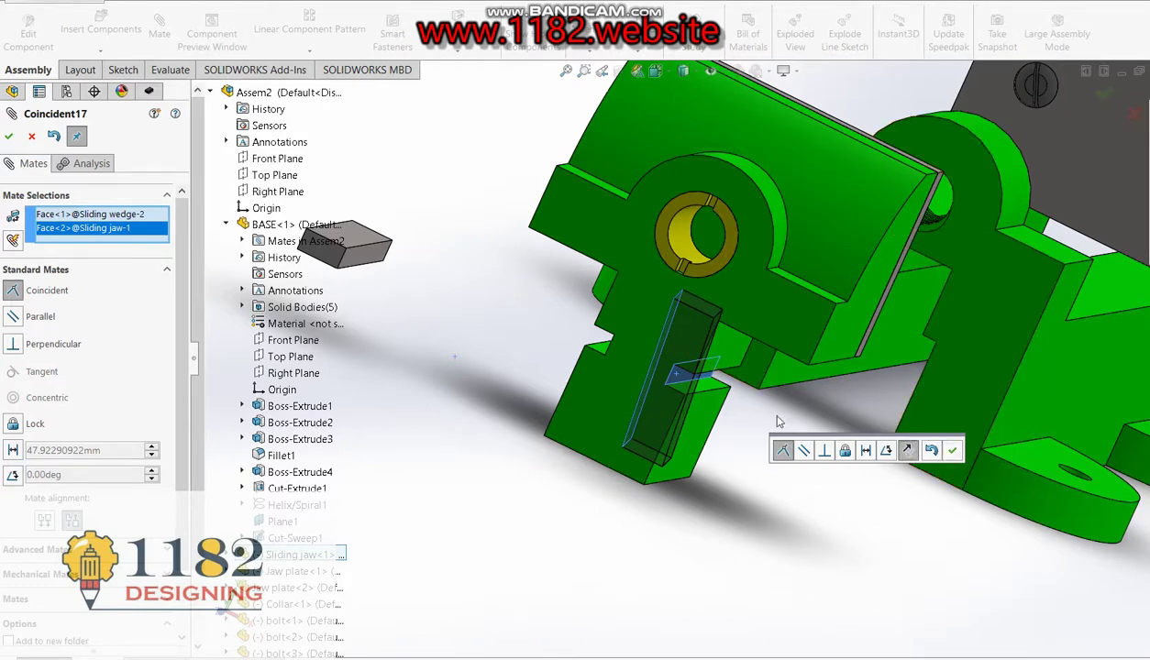
click(952, 453)
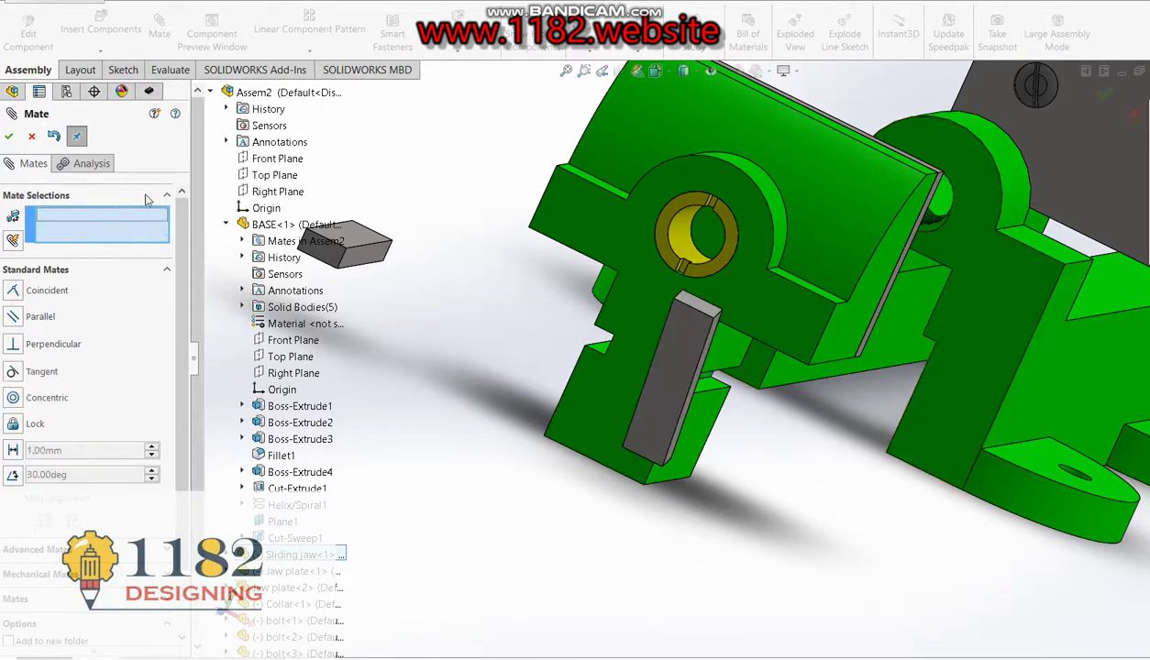
- Add a second coincident mate seating the wedge in the slot, then pair its end face with the jaw front
click(677, 387)
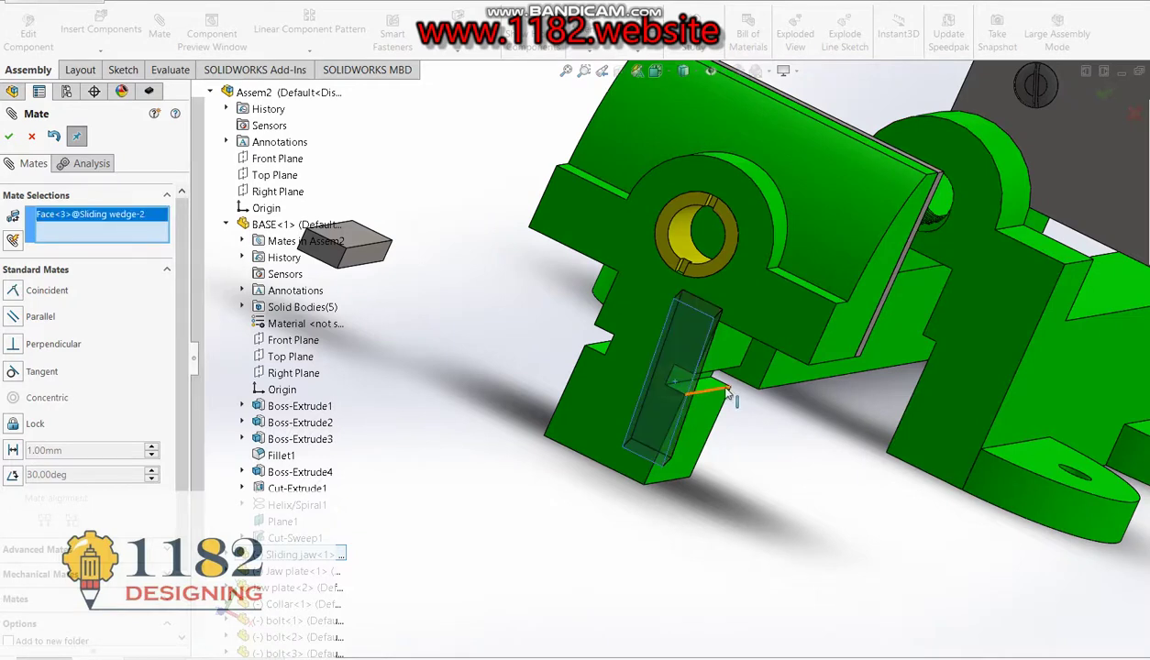
click(704, 379)
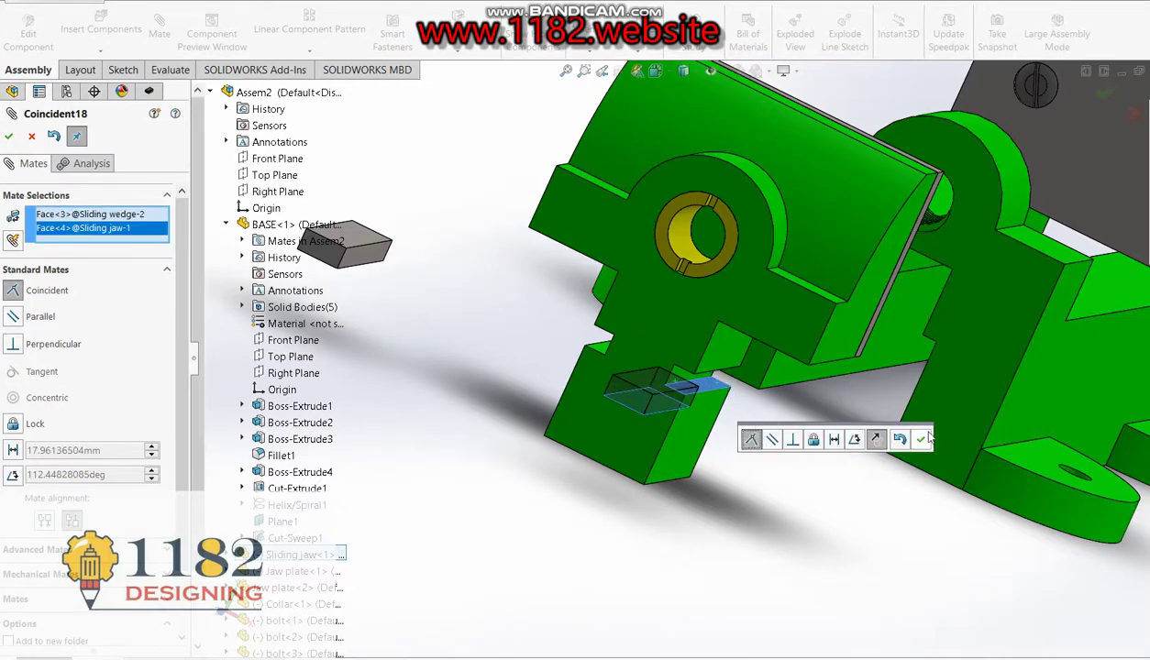
click(908, 433)
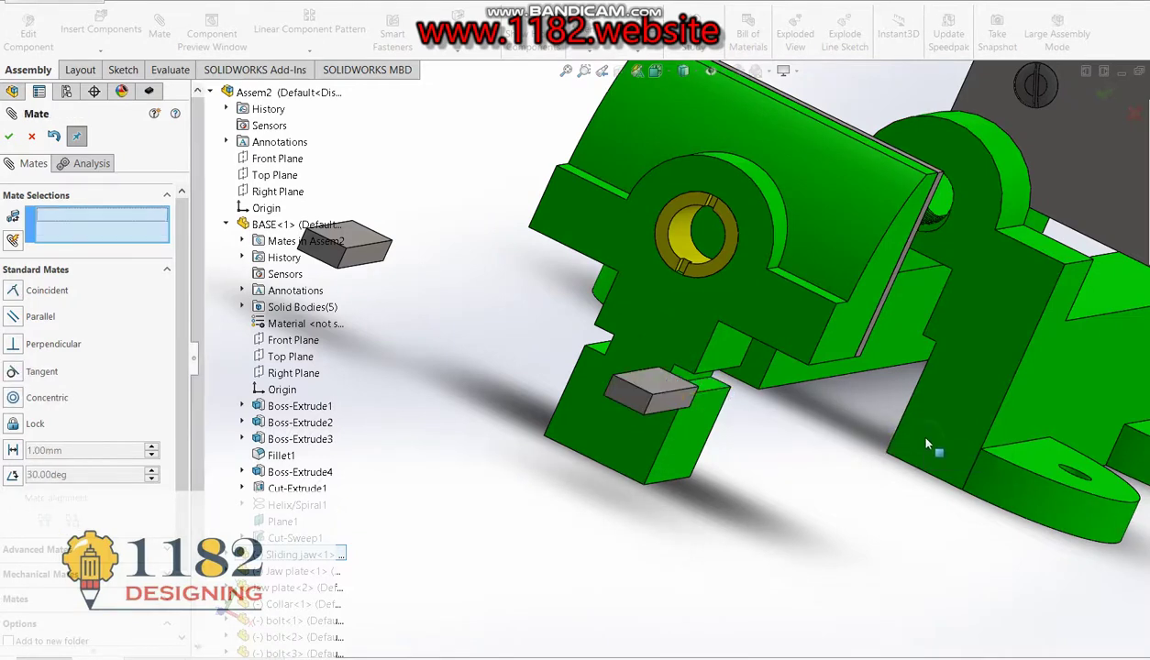
click(631, 406)
click(611, 424)
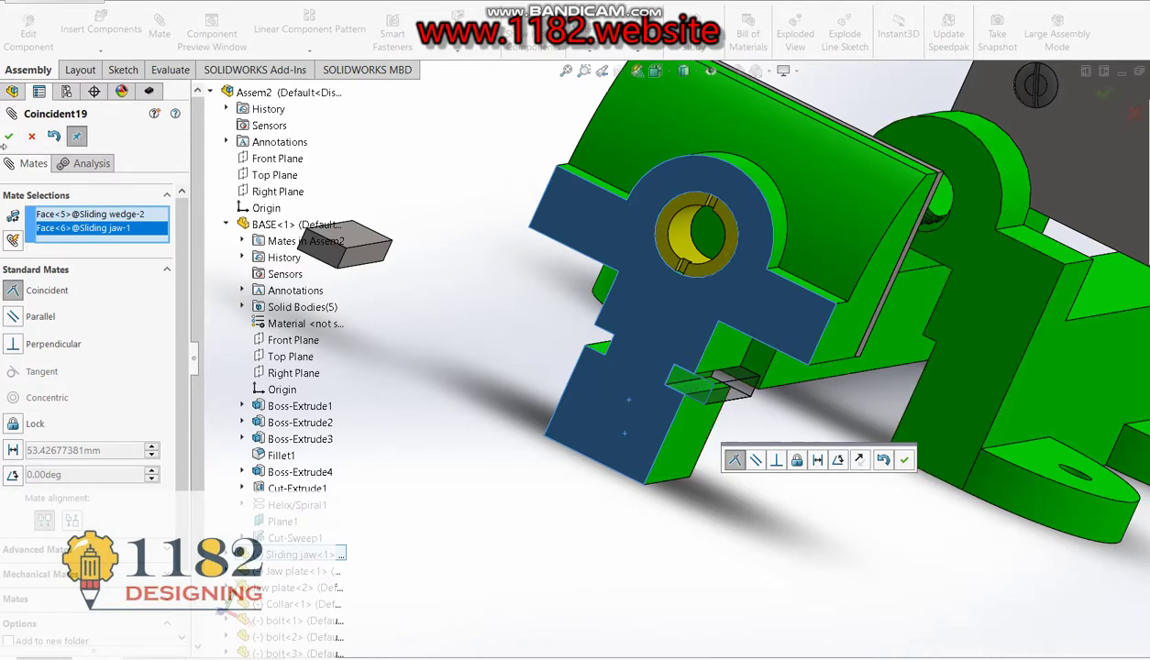
- Confirm the flush mate and make the other wedge's face coincident with the jaw's other slot face
click(9, 136)
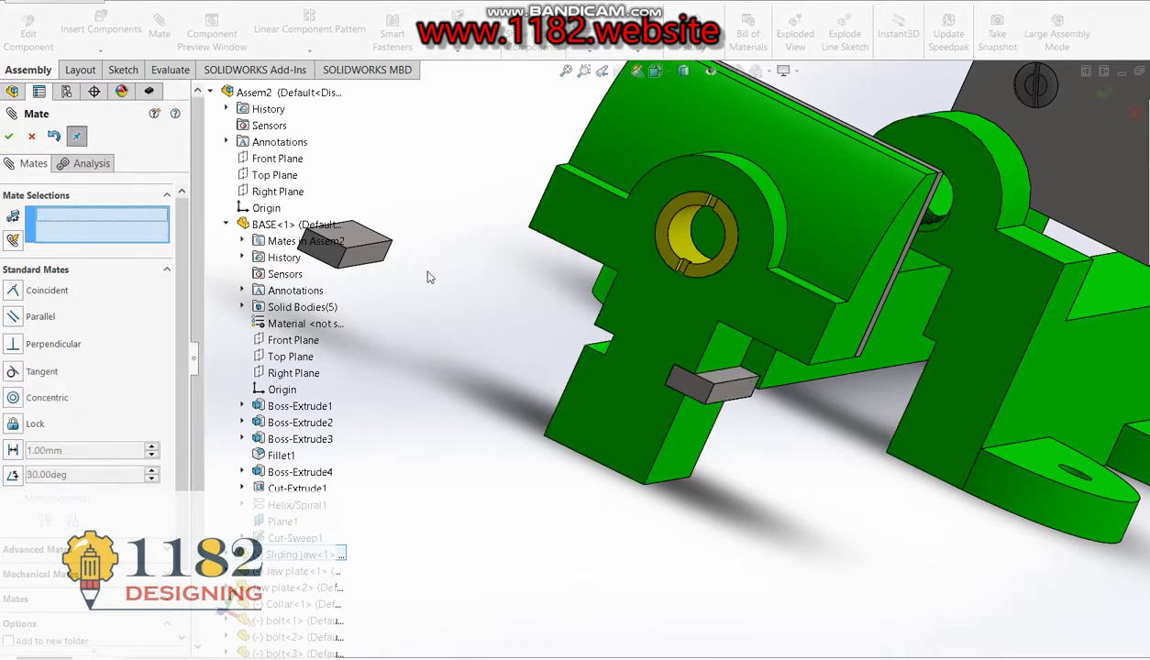
click(357, 260)
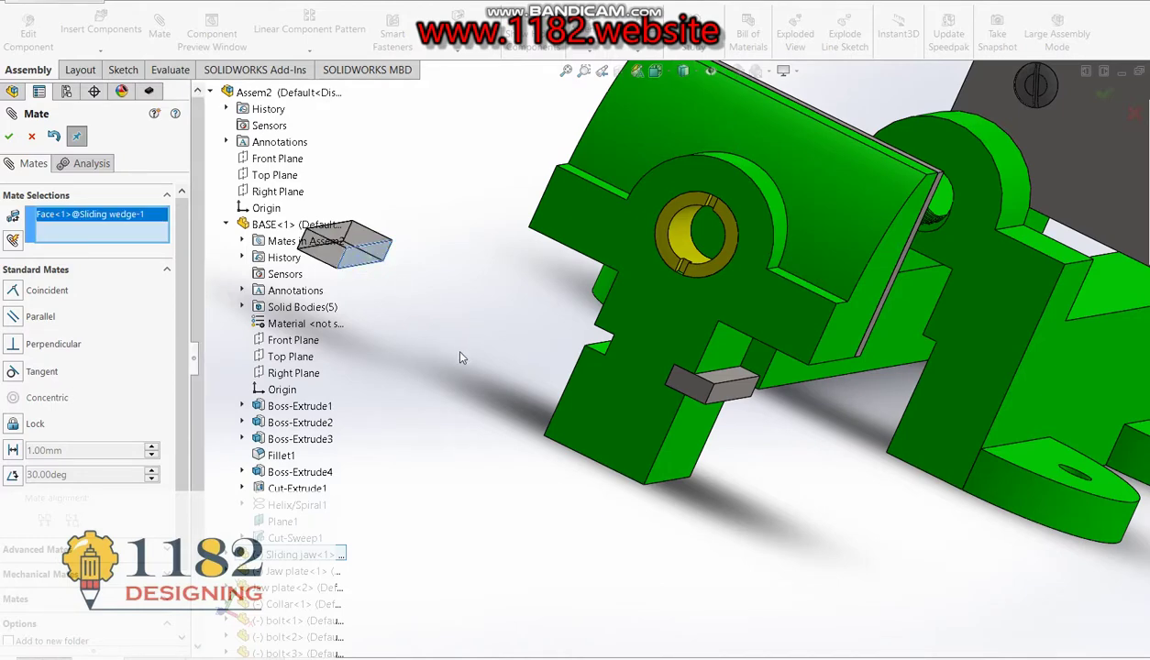
middle_drag(577, 401, 593, 353)
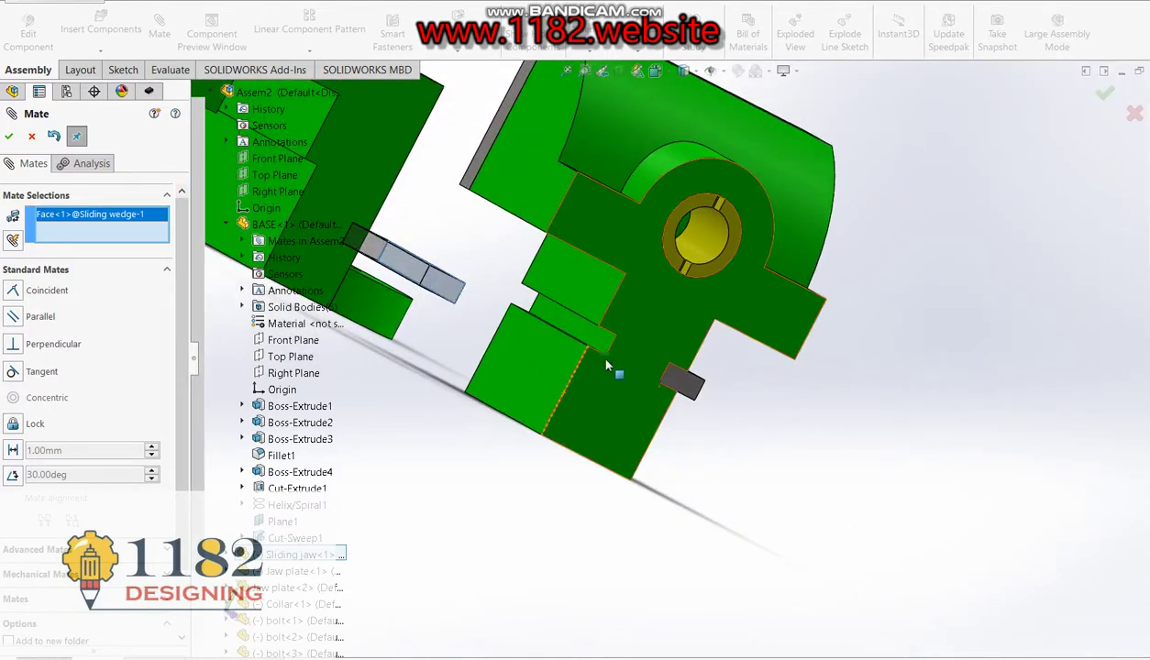
click(600, 344)
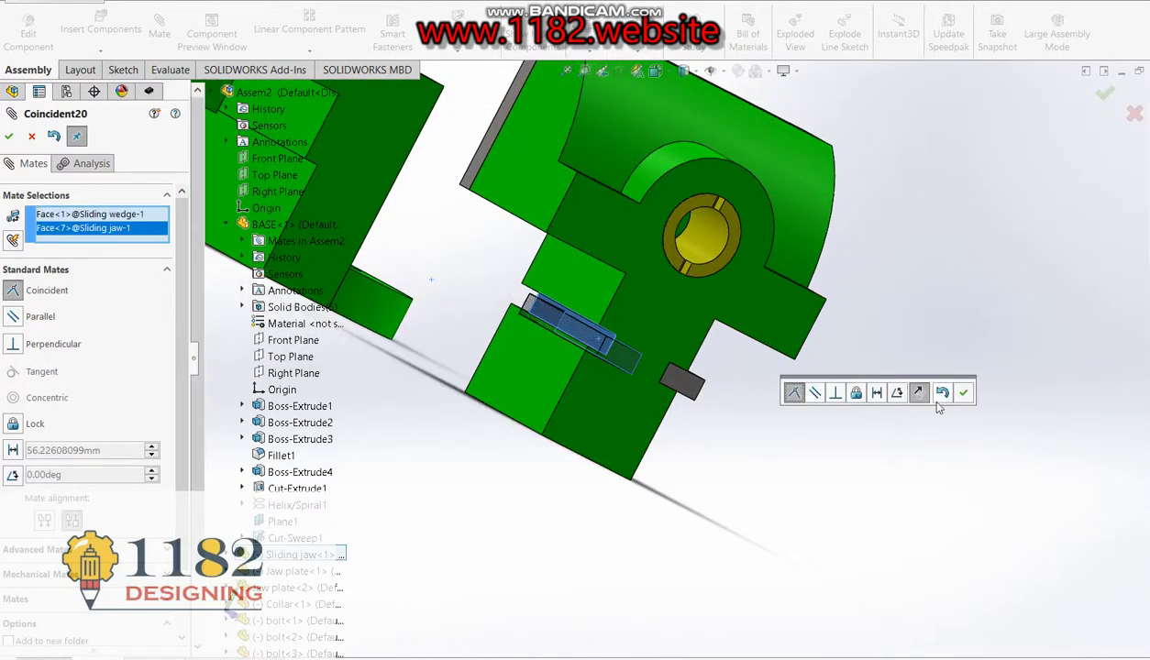
click(966, 392)
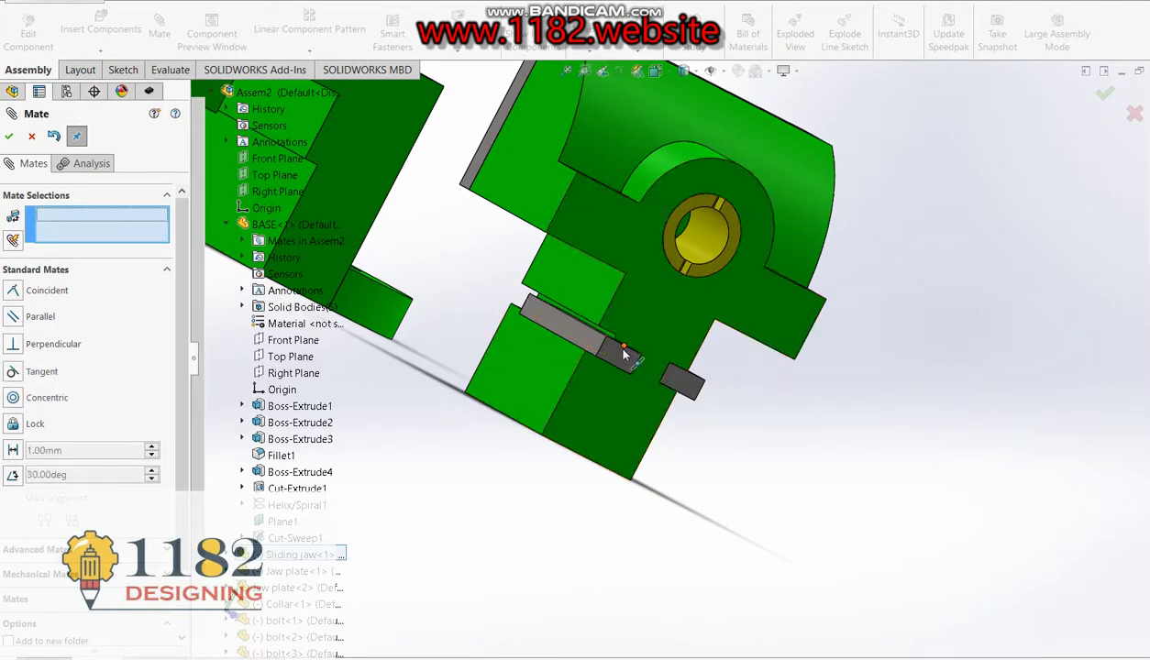
- Make the second wedge's end face flush with the sliding jaw's front face
scroll(620, 360, down, 3)
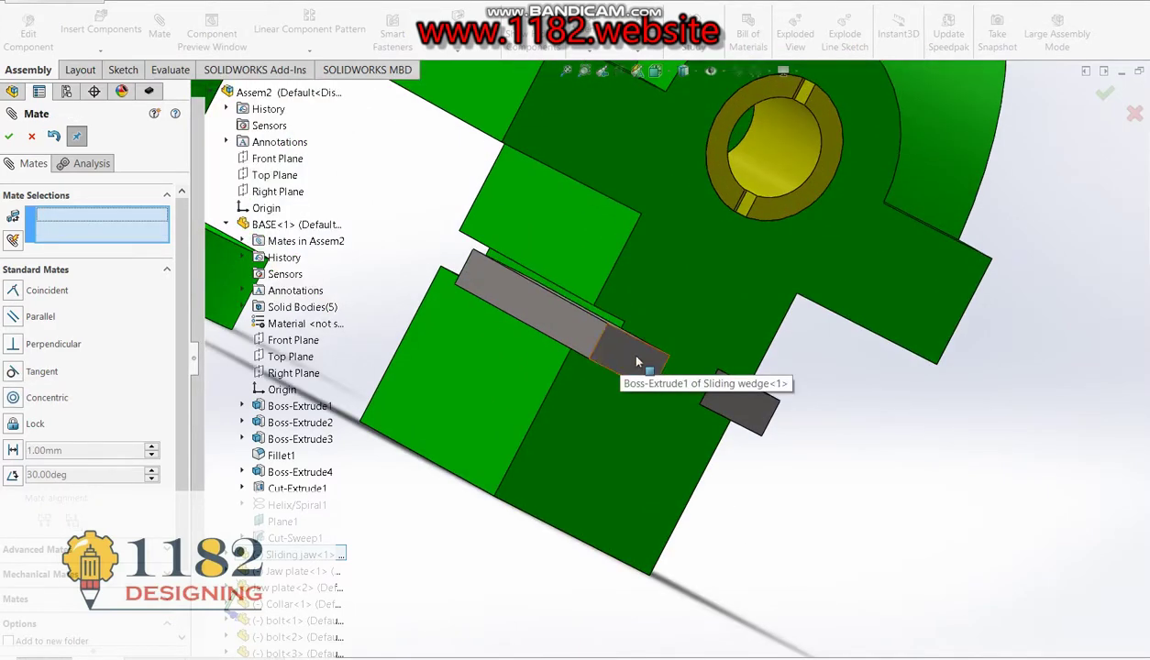
click(637, 362)
click(606, 420)
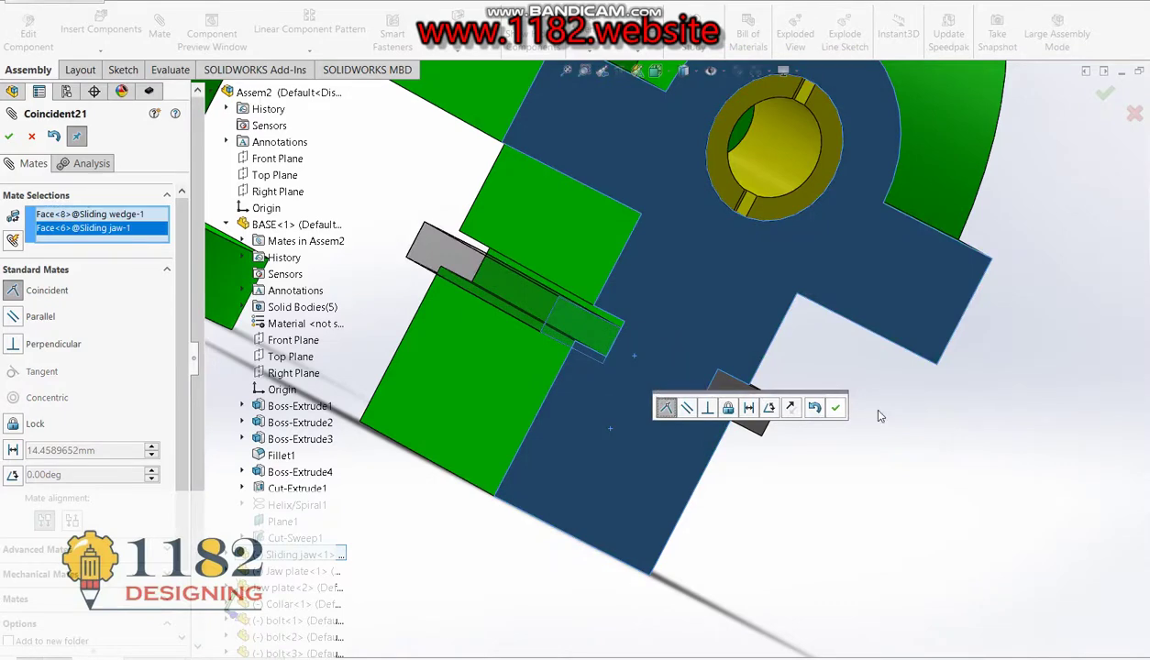
click(836, 407)
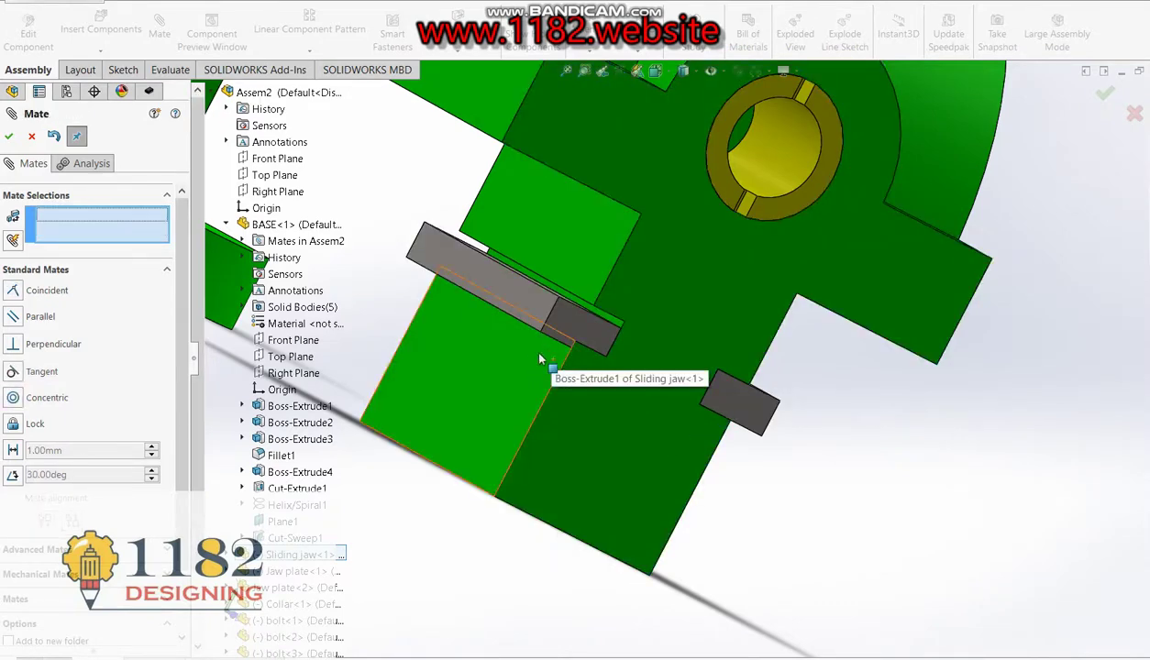
- Add a coincident mate between the sliding wedge face and the matching sliding jaw face
middle_drag(544, 357, 510, 279)
click(522, 287)
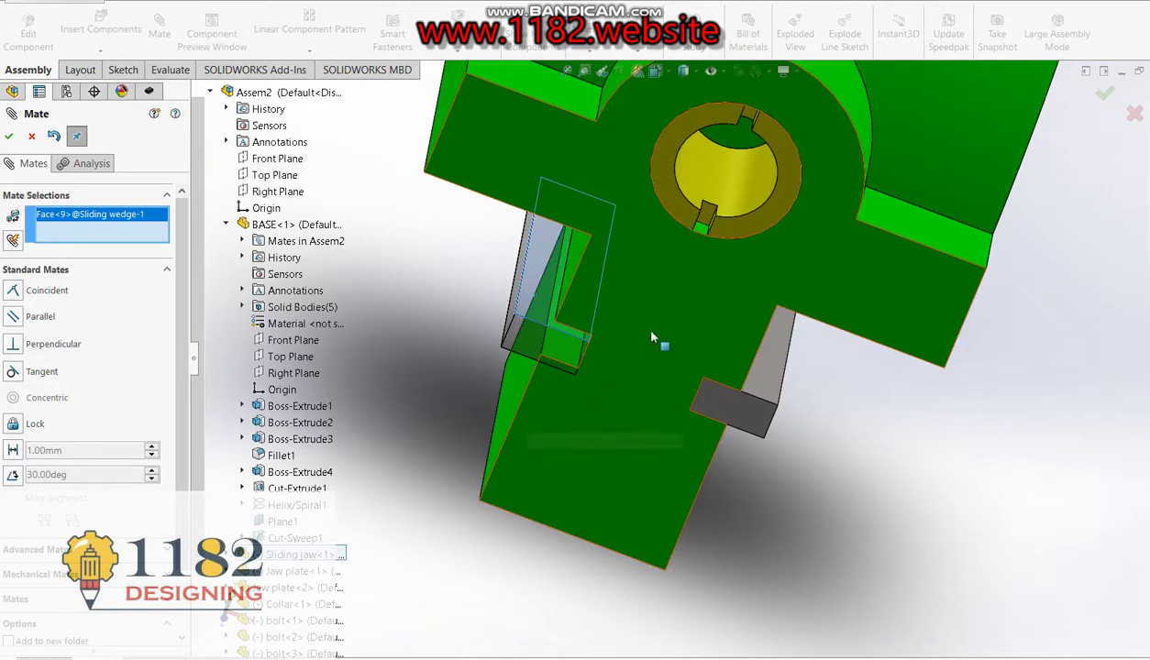
middle_drag(652, 400, 711, 328)
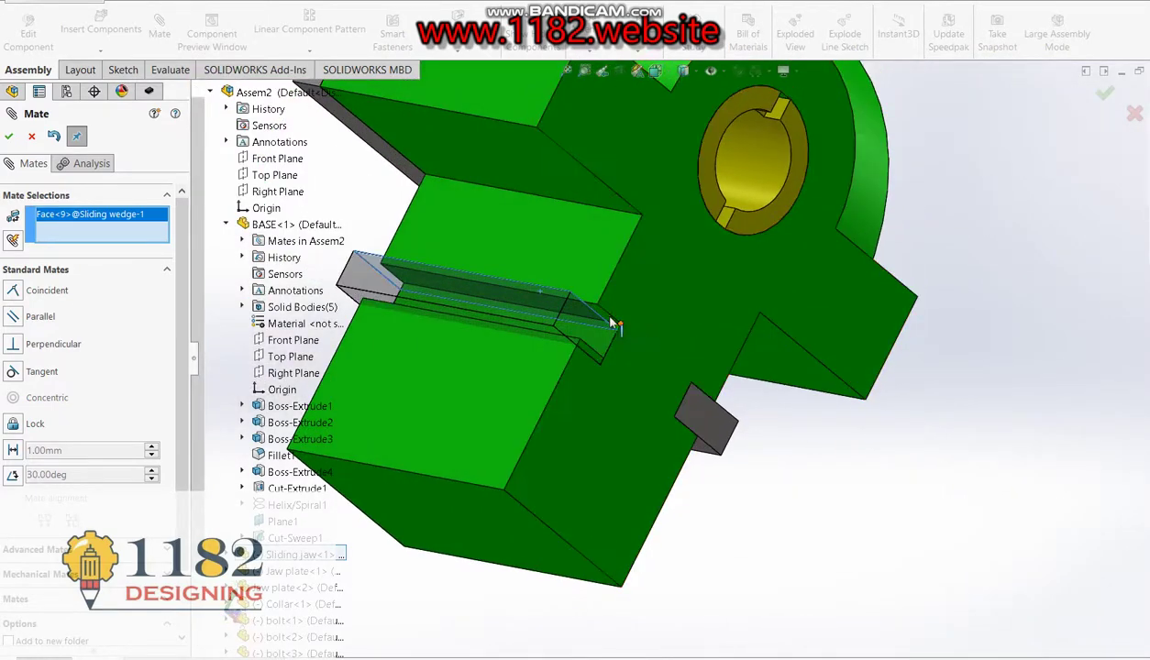
click(602, 316)
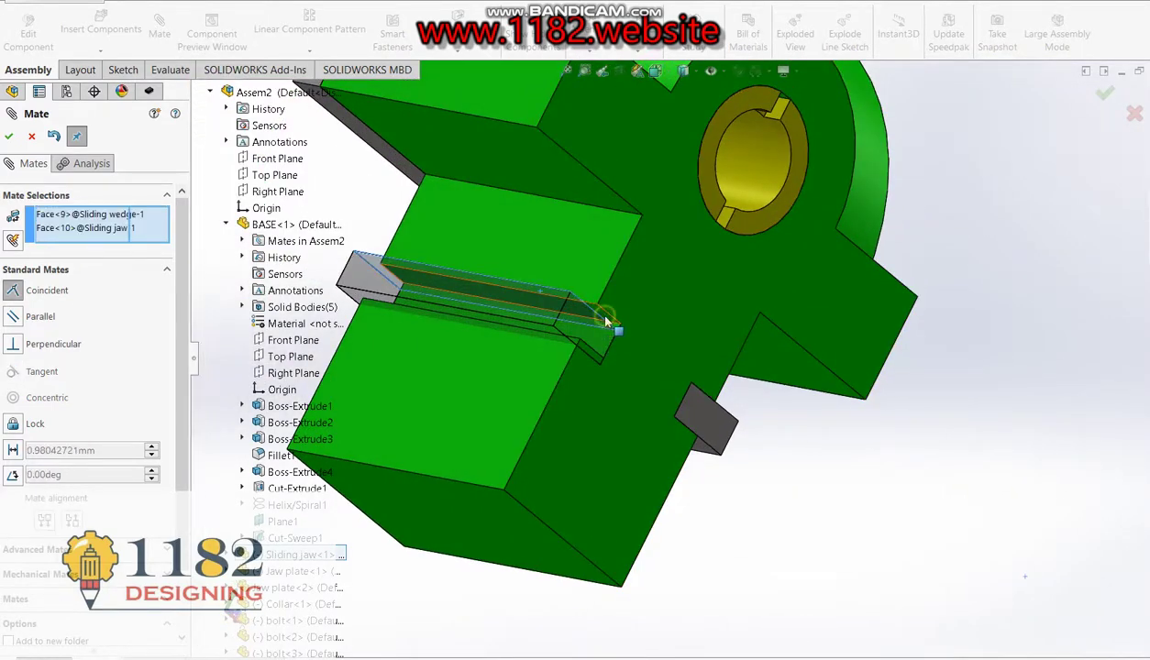
click(758, 327)
click(951, 304)
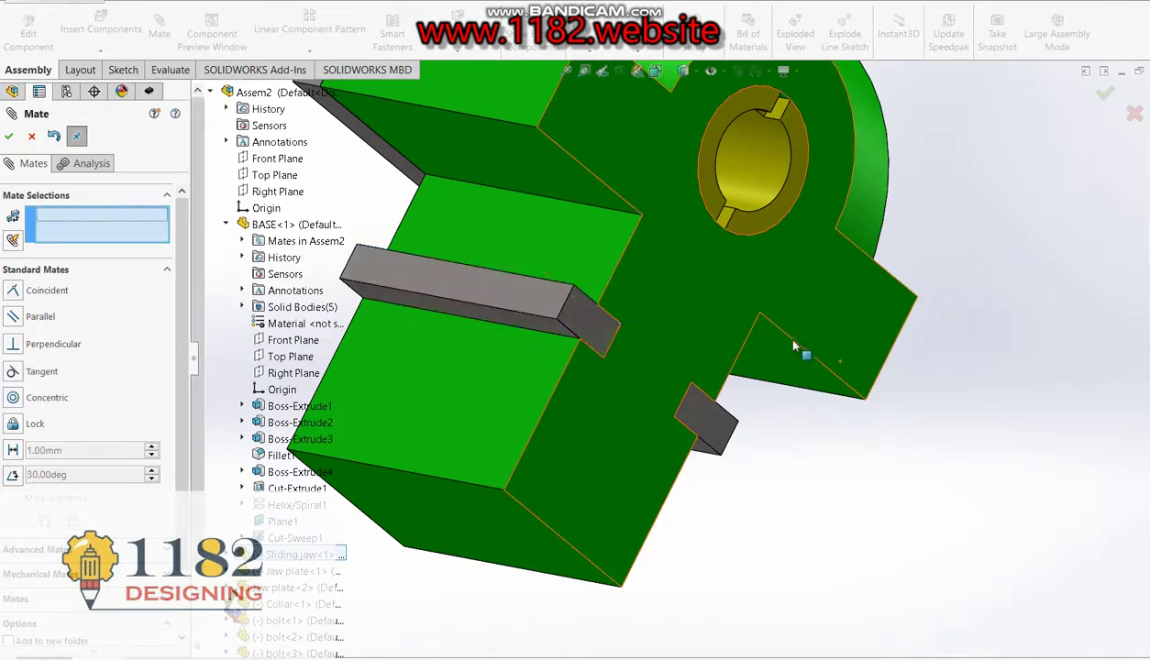
key(ctrl+7)
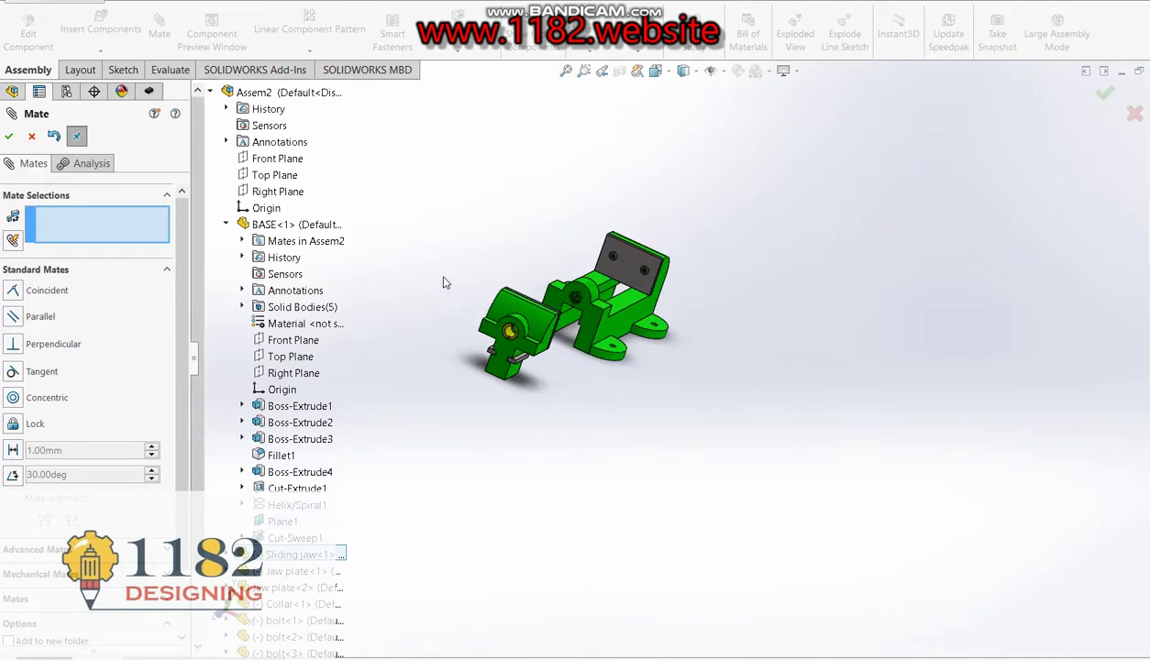
- Slide the sliding jaw back onto the base until it closes against the fixed jaw, then finish mating
middle_drag(563, 341, 406, 275)
scroll(577, 302, down, 2)
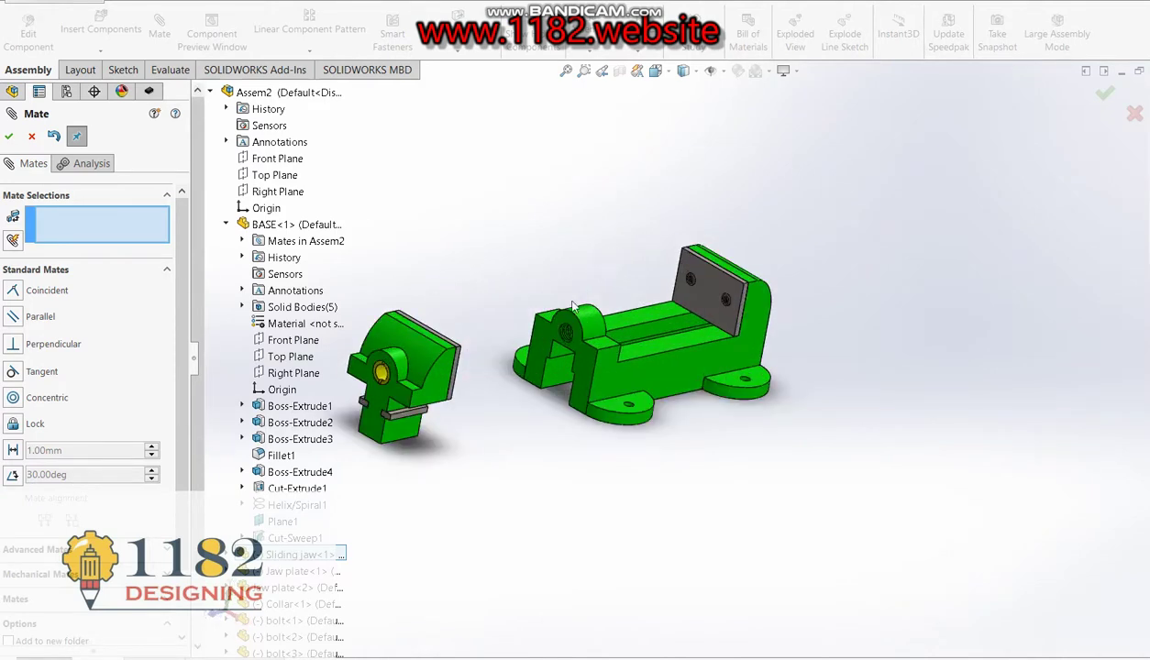
drag(421, 371, 642, 316)
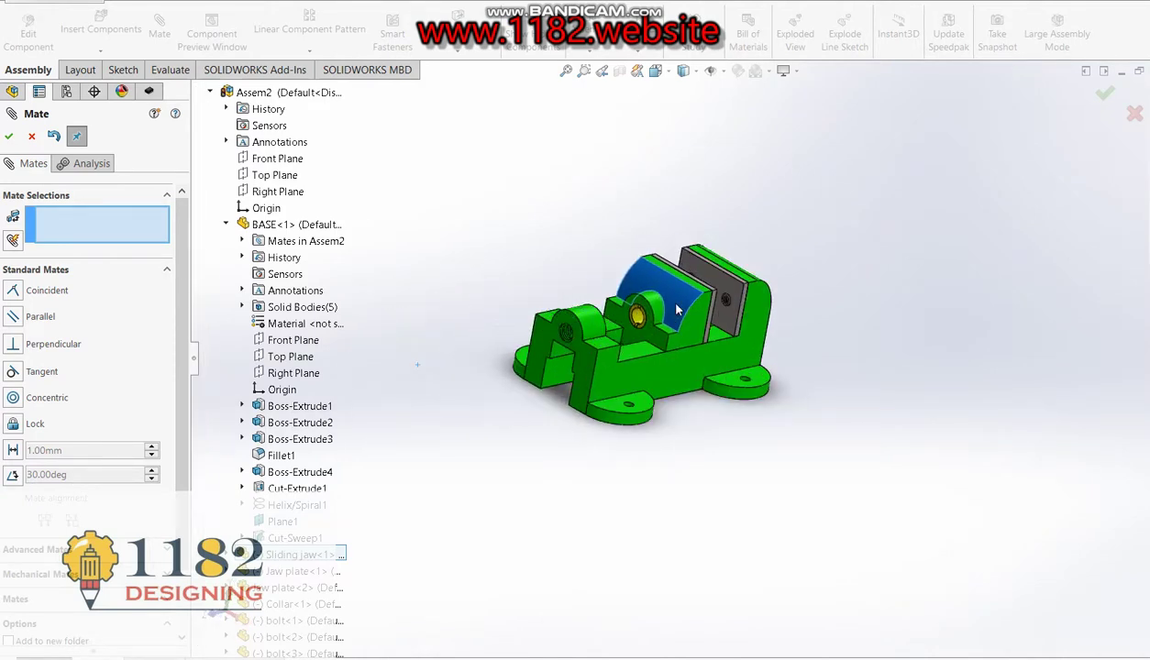
scroll(699, 317, down, 3)
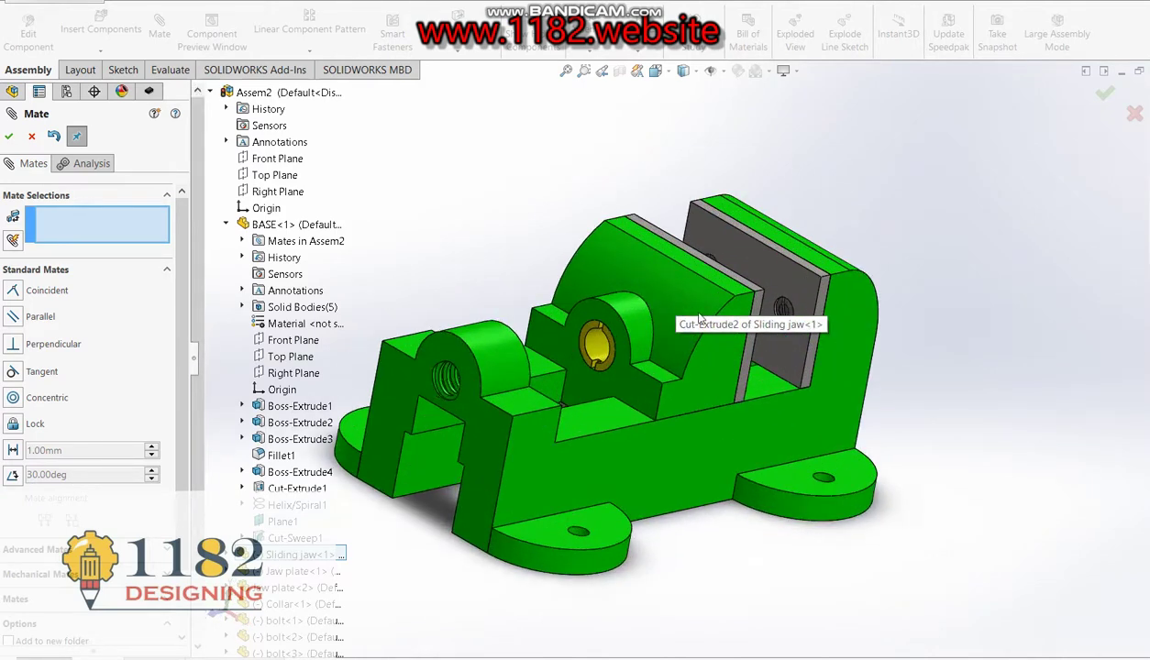
click(10, 136)
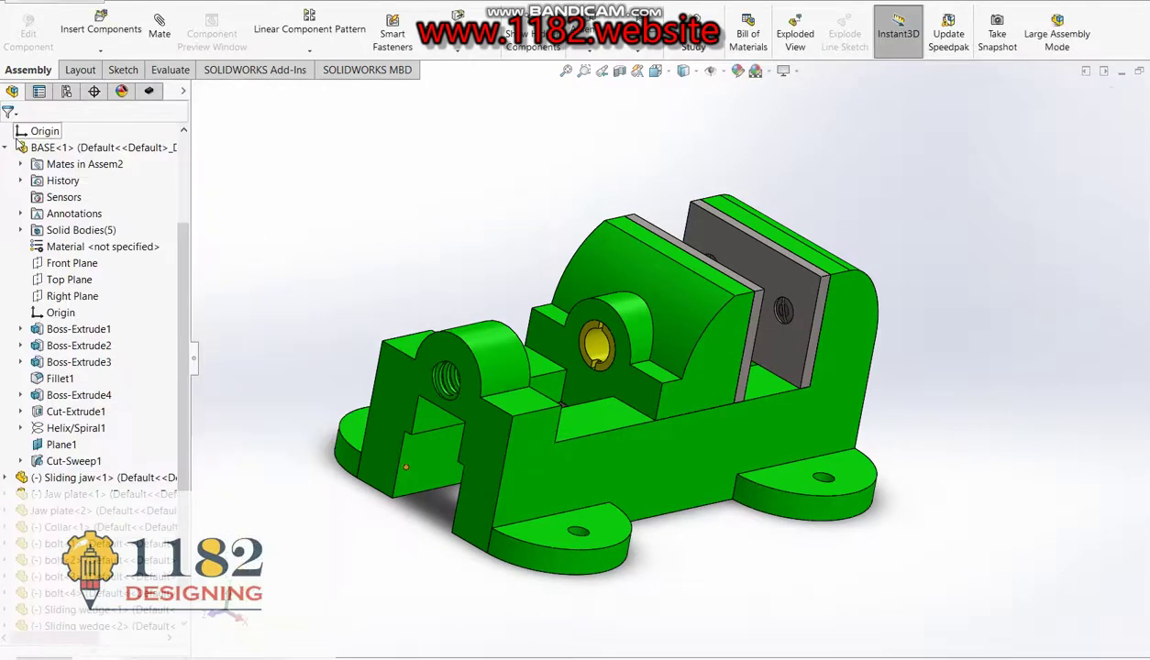
- Insert the Screw Press part and place it next to the vise base
click(99, 18)
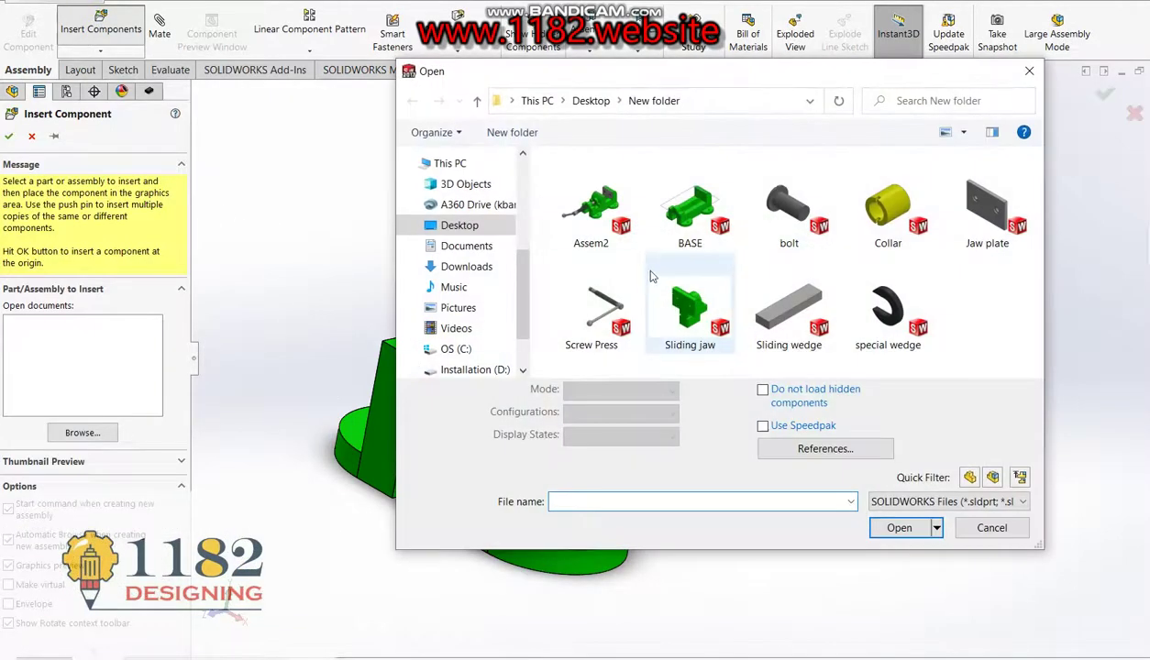
click(604, 306)
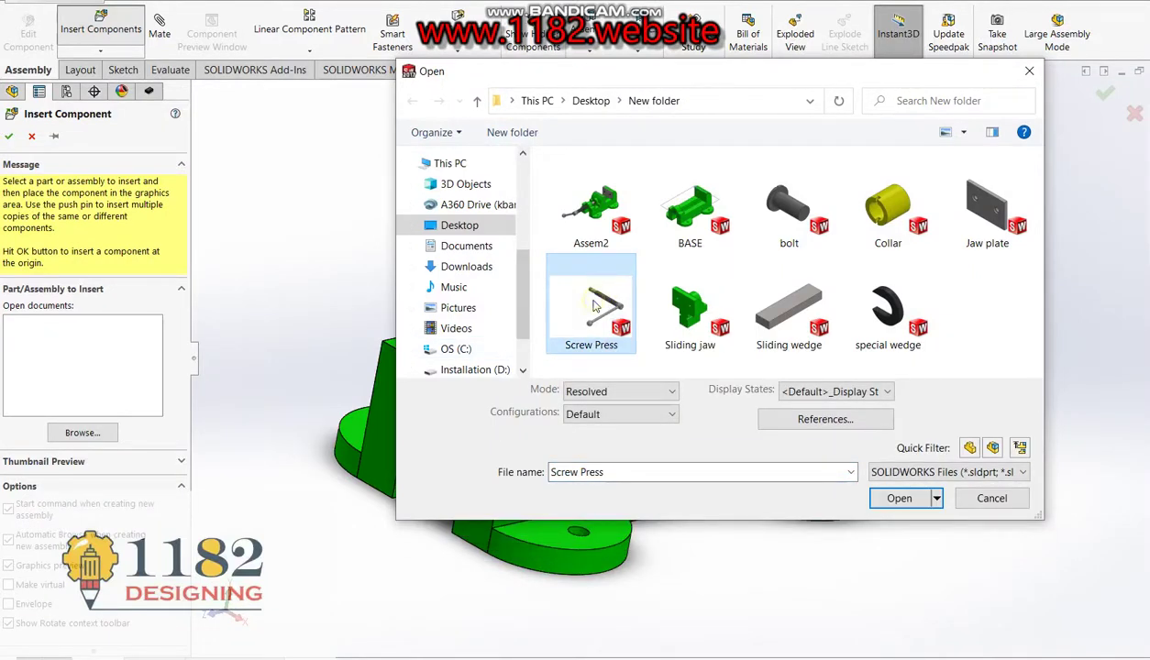
click(896, 498)
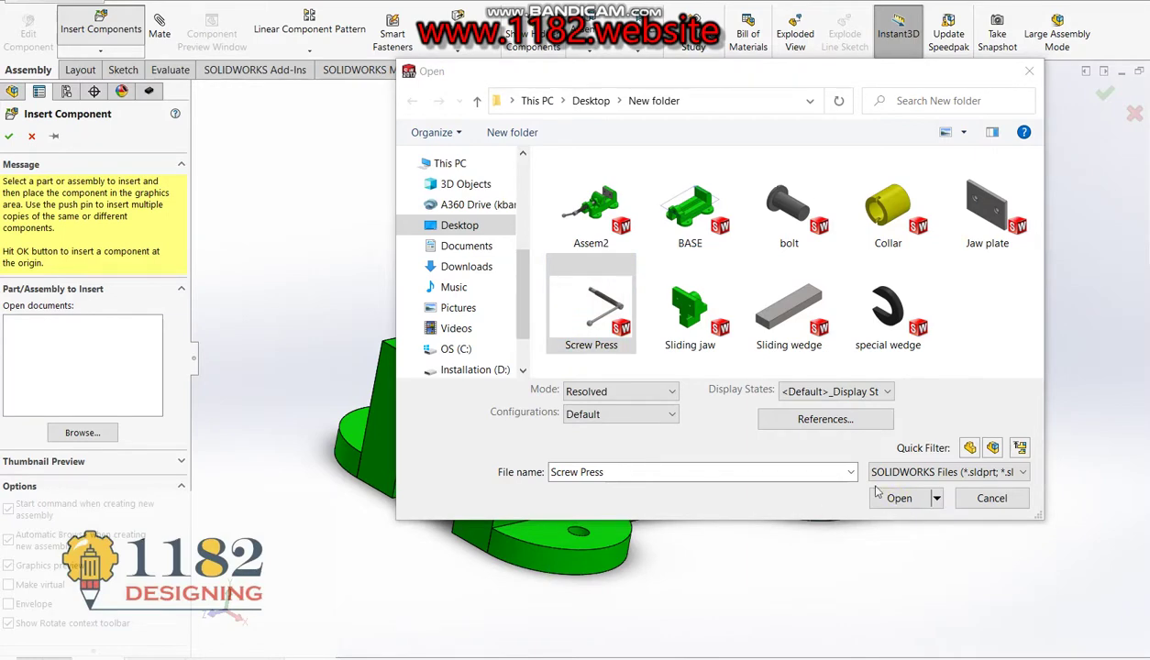
click(898, 501)
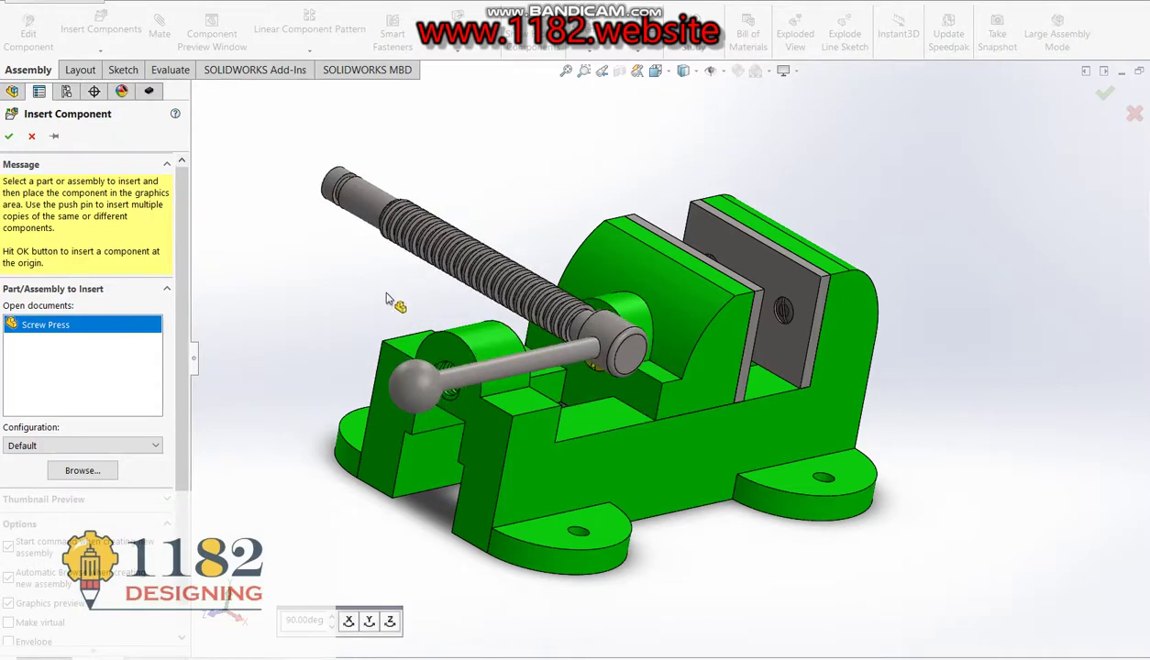
click(311, 357)
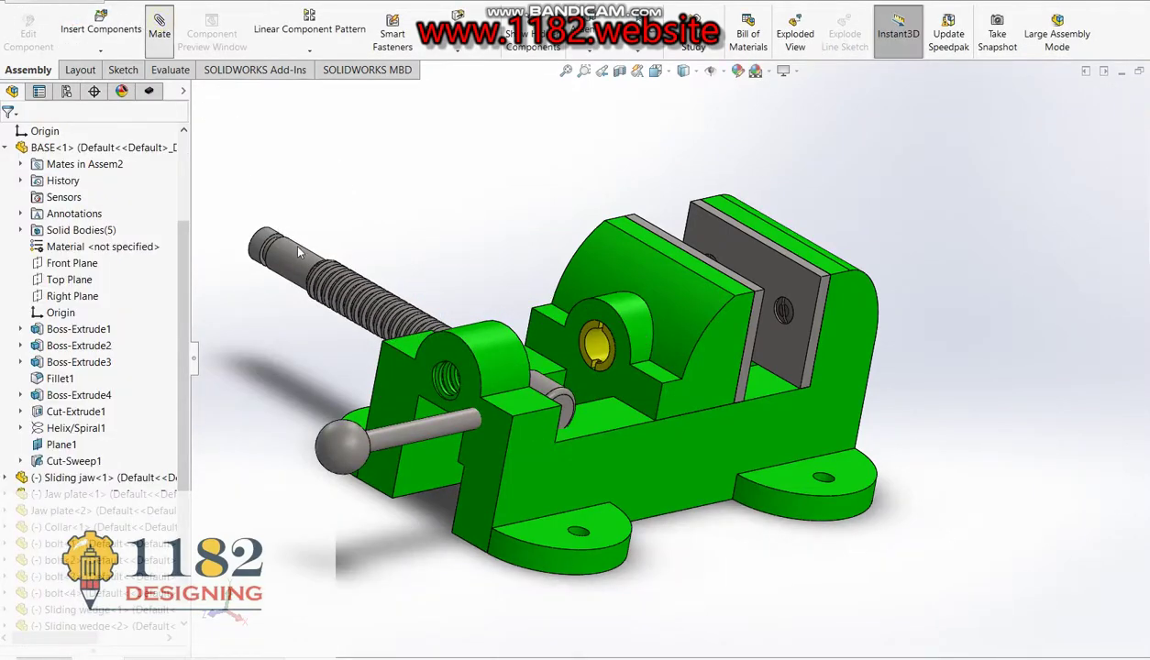
- Make the Screw Press's cylindrical face concentric with the collar hole
scroll(509, 248, up, 3)
scroll(502, 328, down, 5)
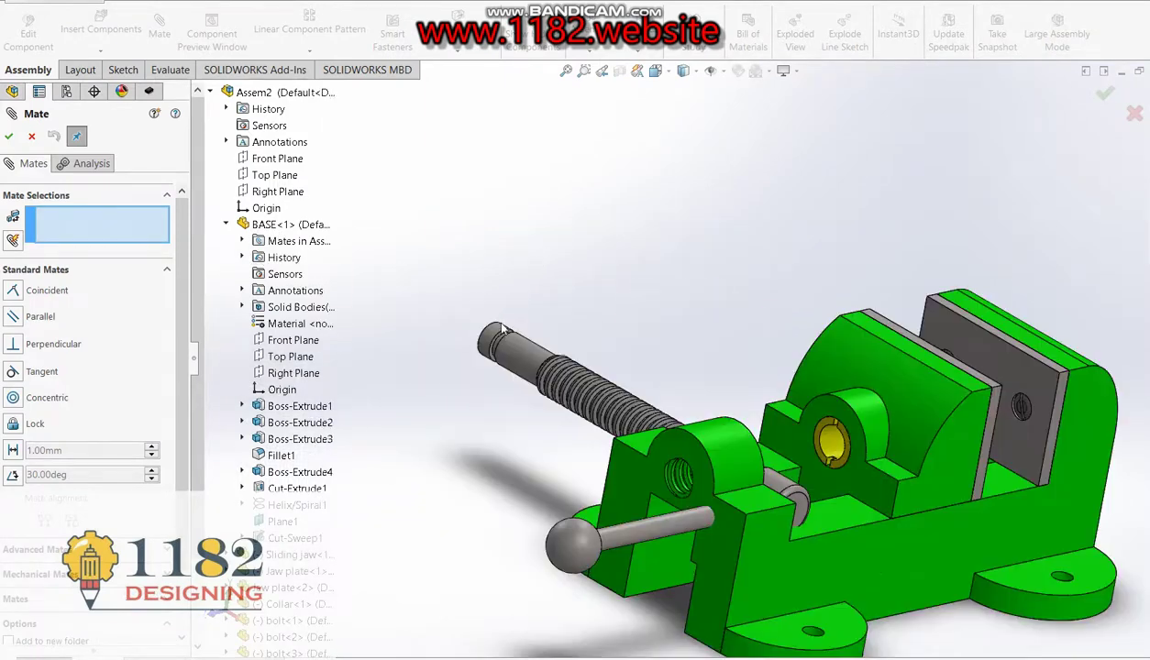
click(493, 337)
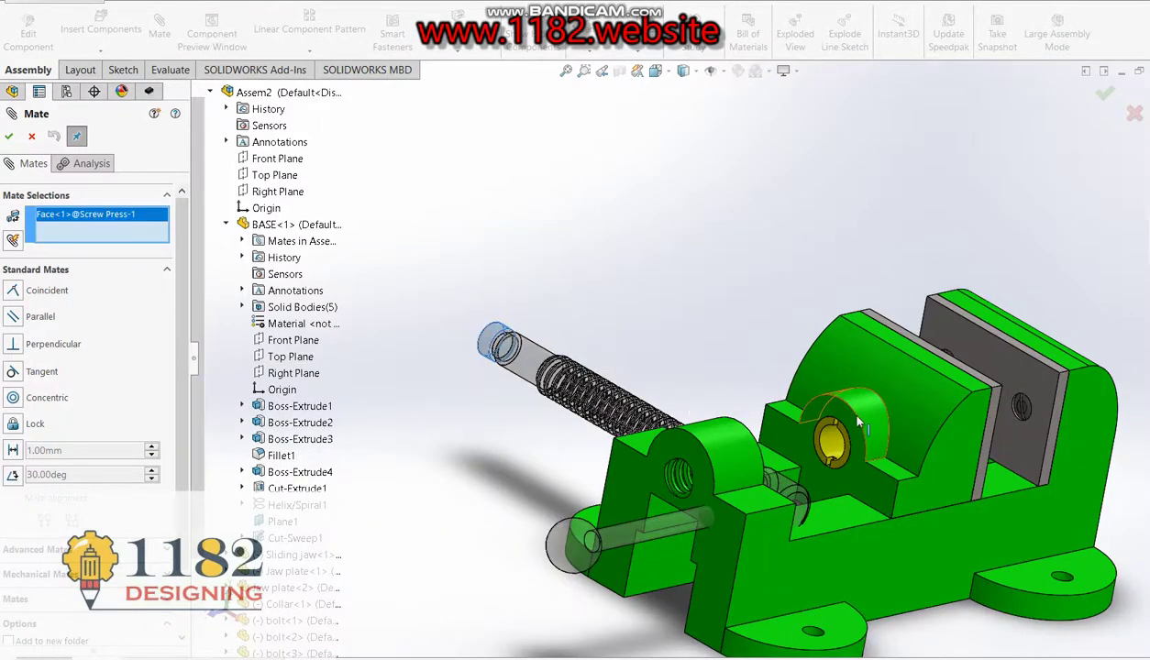
click(825, 447)
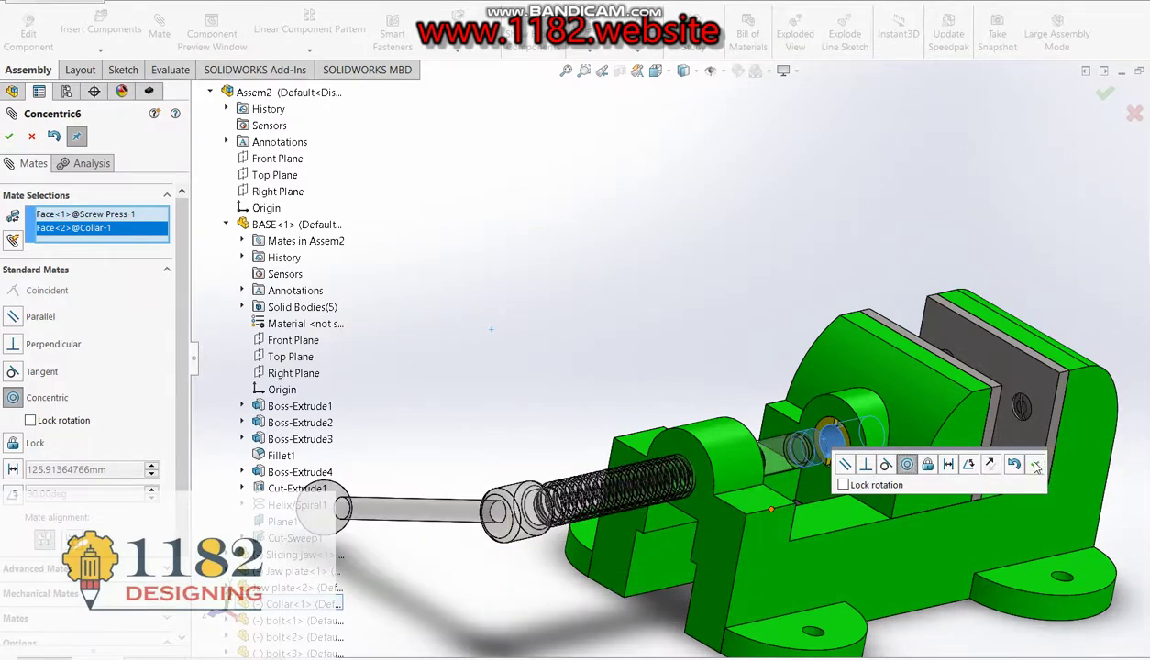
click(8, 136)
- Seat the screw's shoulder flush against the collar face and close the mate tool
scroll(857, 435, down, 2)
scroll(816, 449, down, 2)
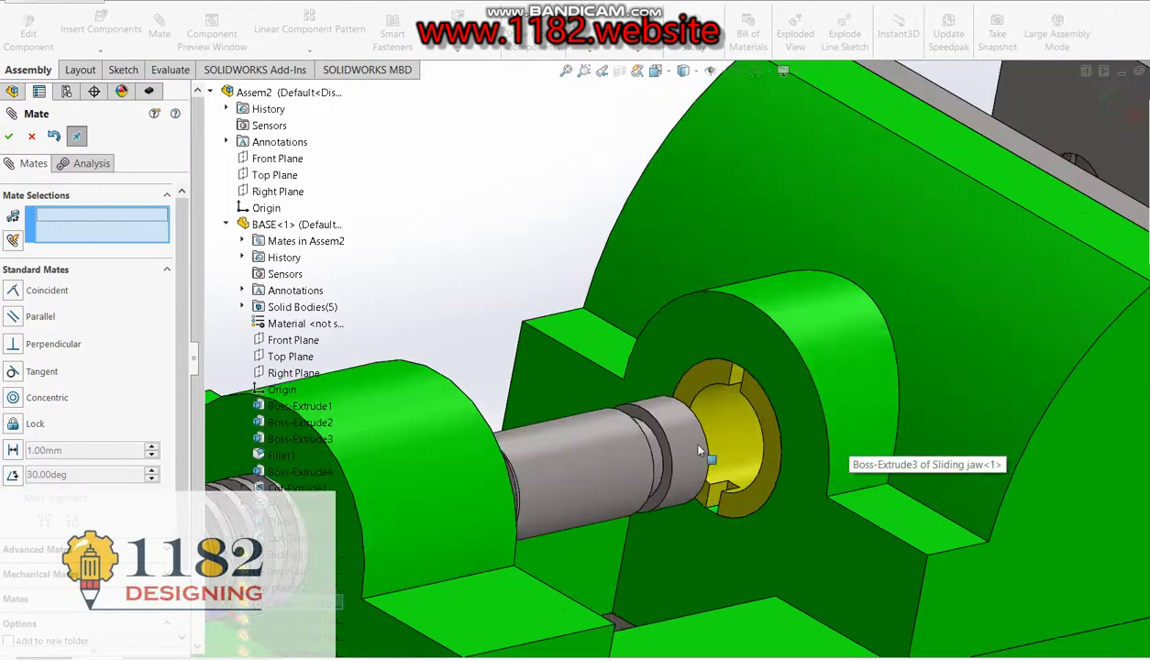
click(664, 442)
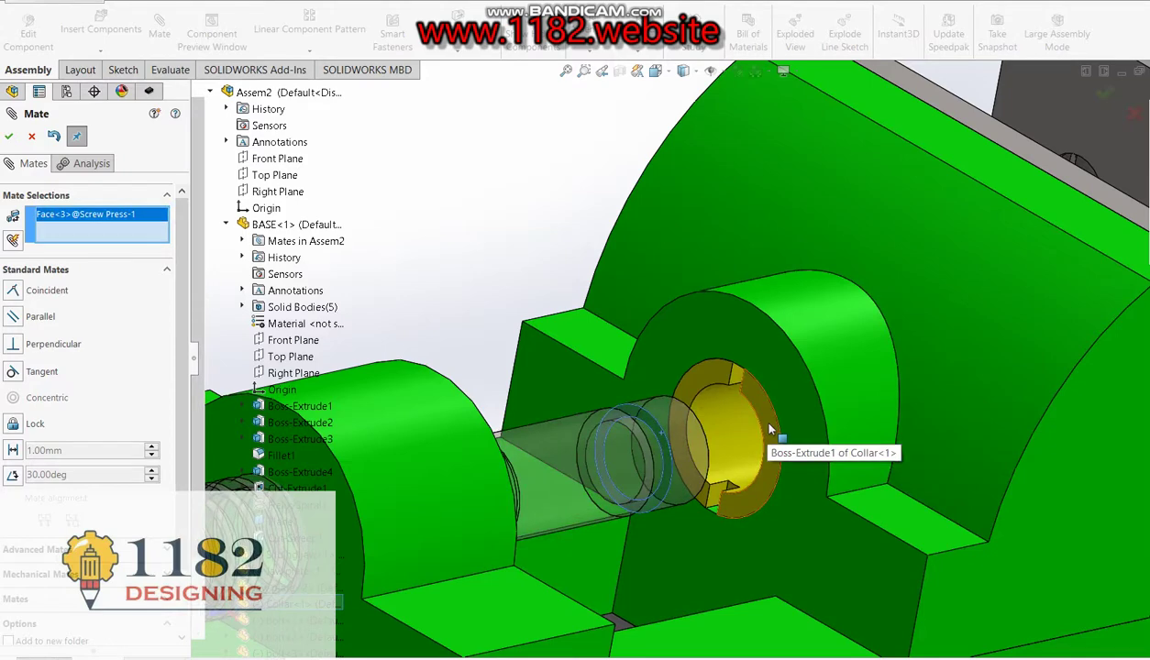
click(770, 428)
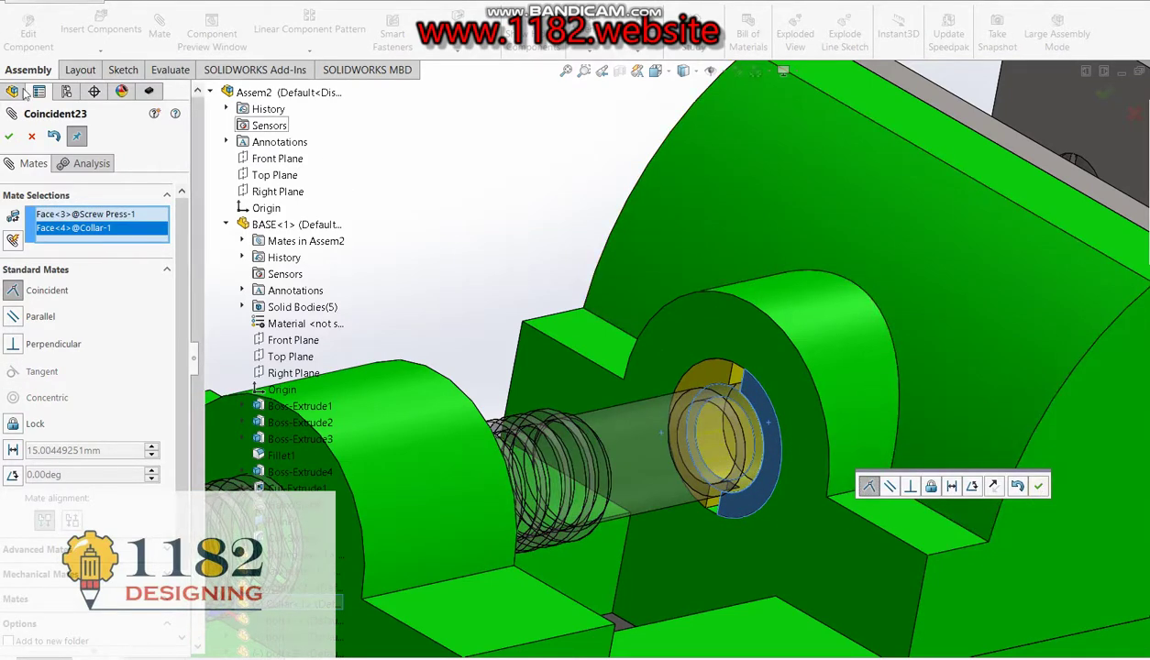
click(9, 136)
scroll(683, 335, up, 3)
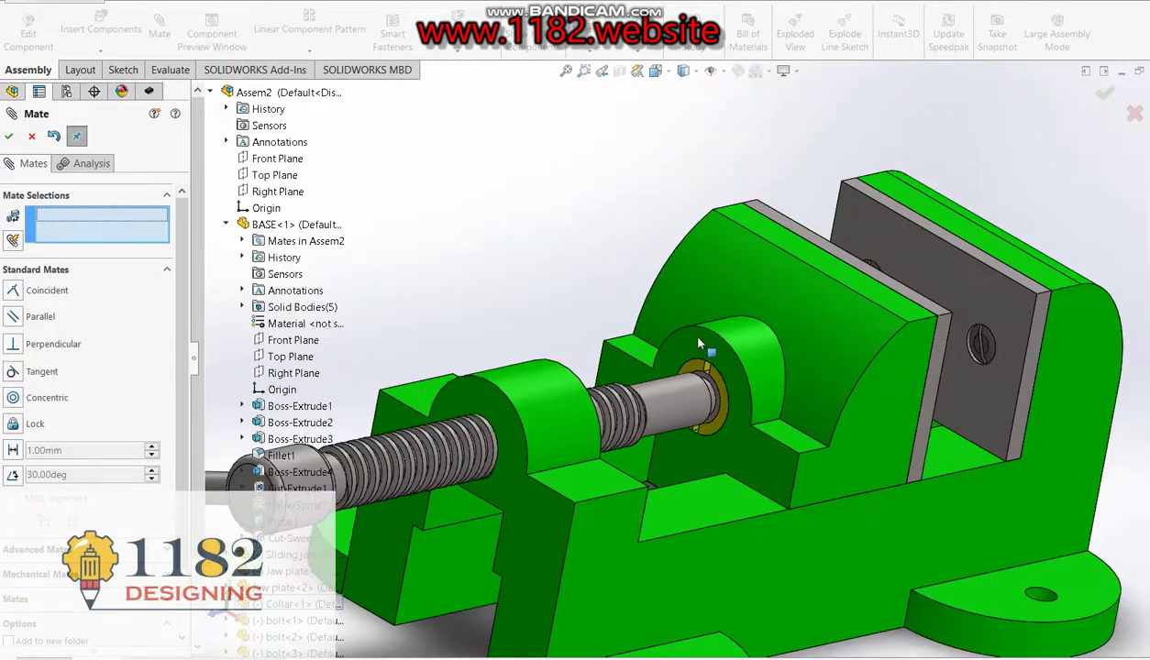
click(8, 135)
- Insert the special wedge part and place it above the screw
click(95, 27)
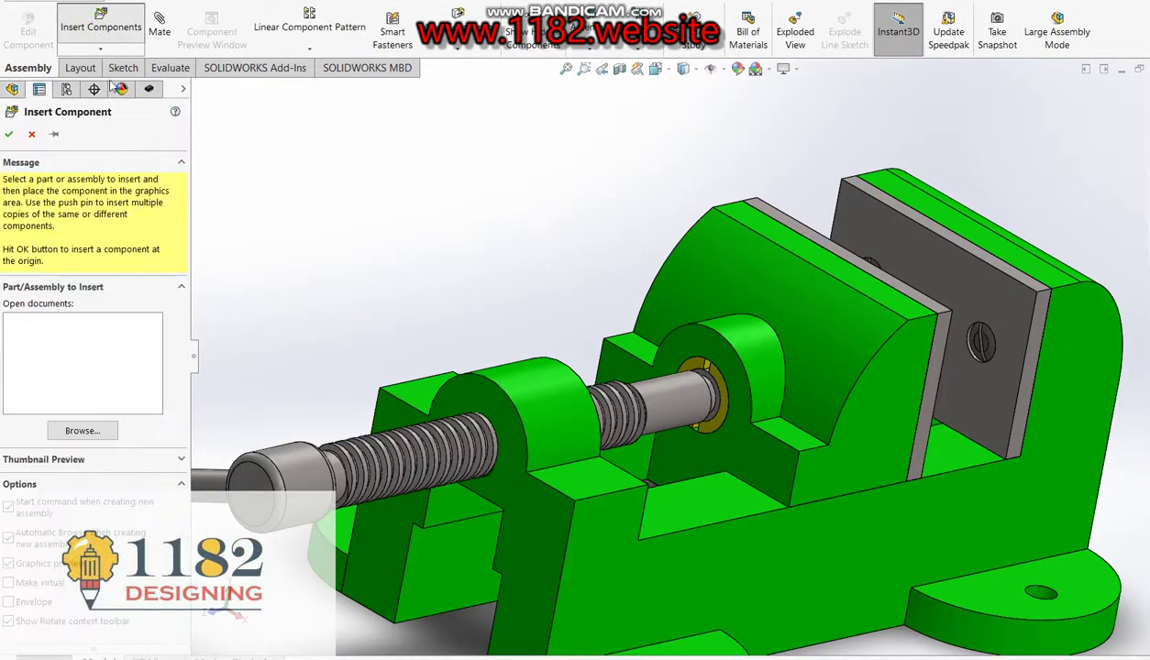
double_click(922, 314)
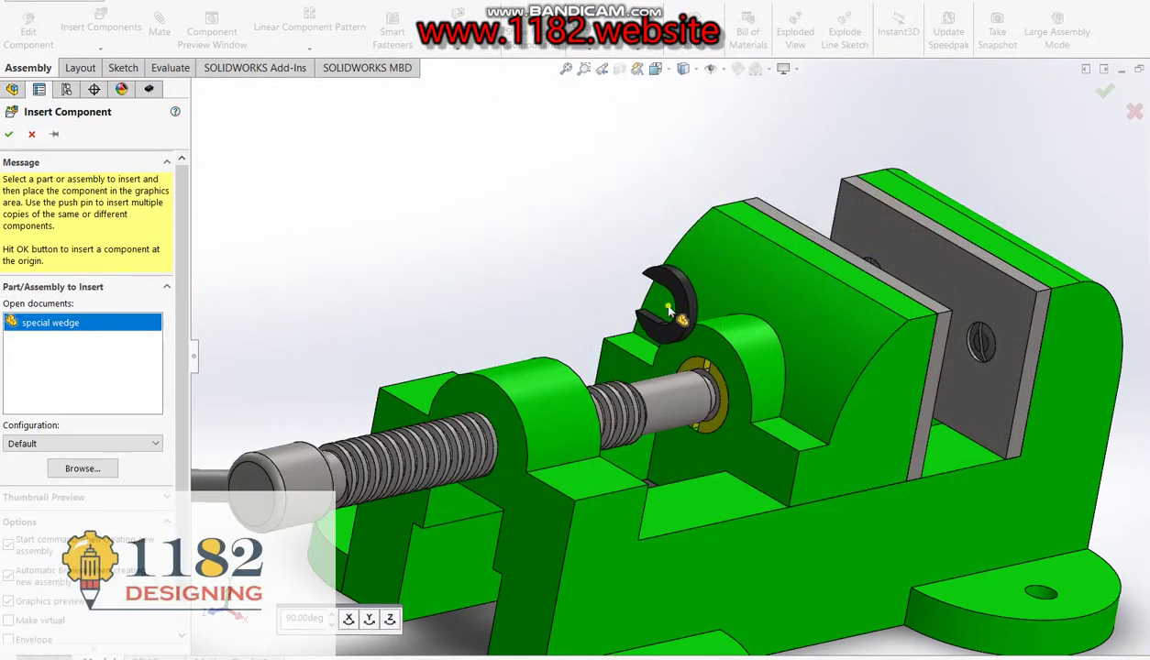
click(714, 331)
scroll(729, 344, down, 2)
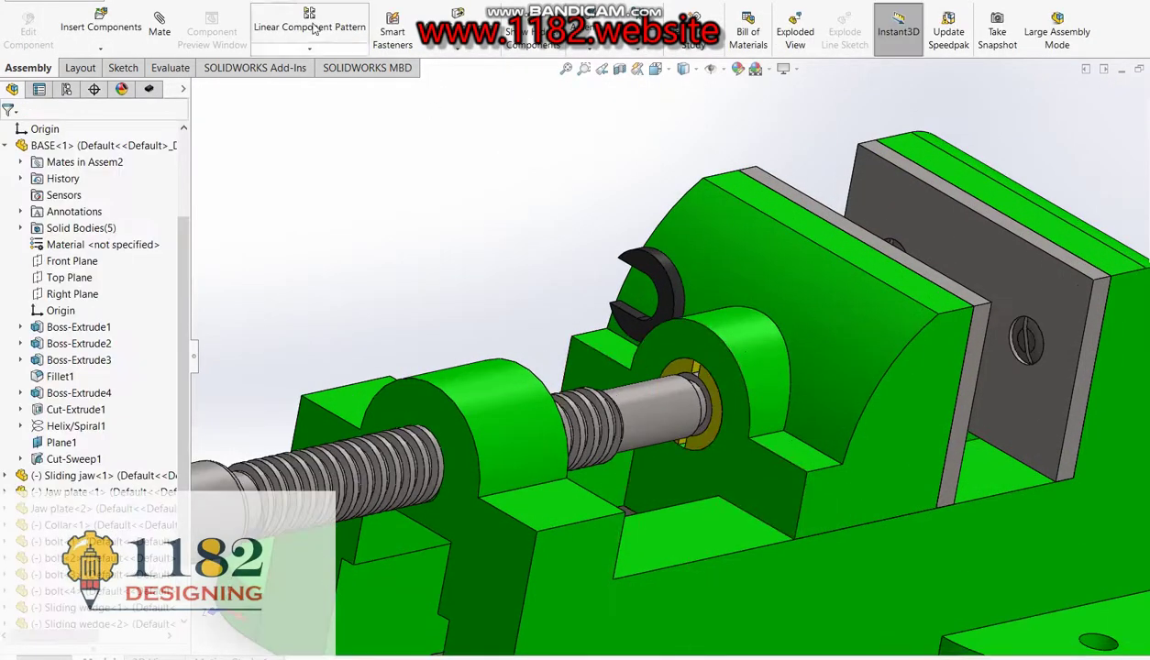
- Make the special wedge's inner curved face concentric with the screw groove
click(159, 31)
scroll(643, 320, down, 3)
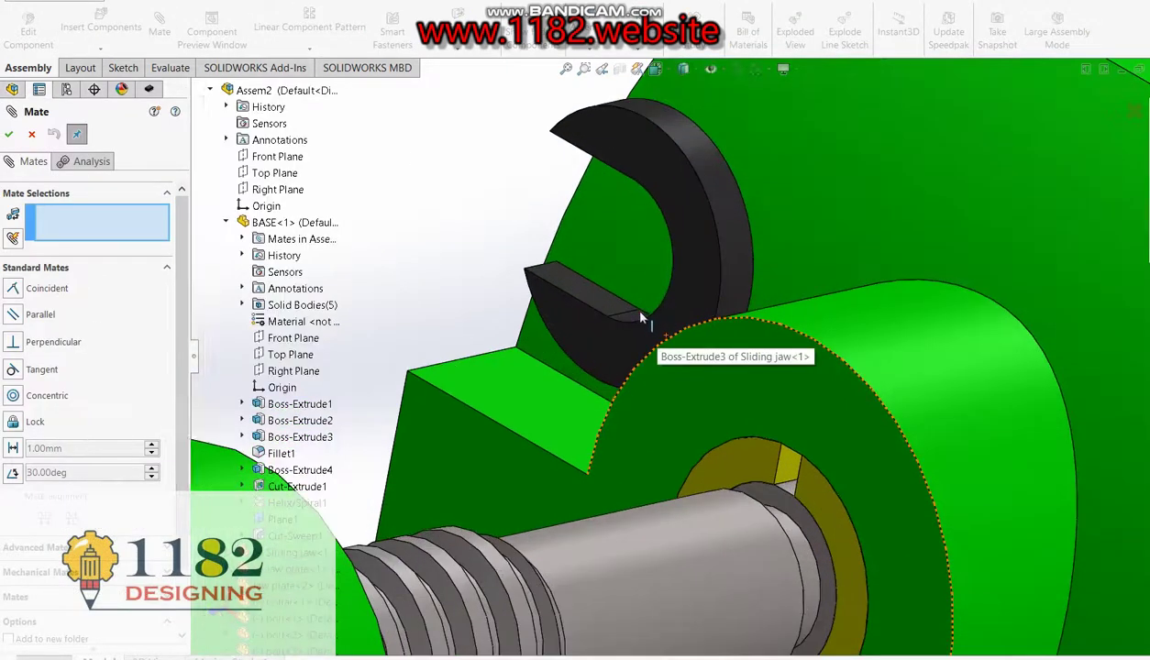
click(637, 311)
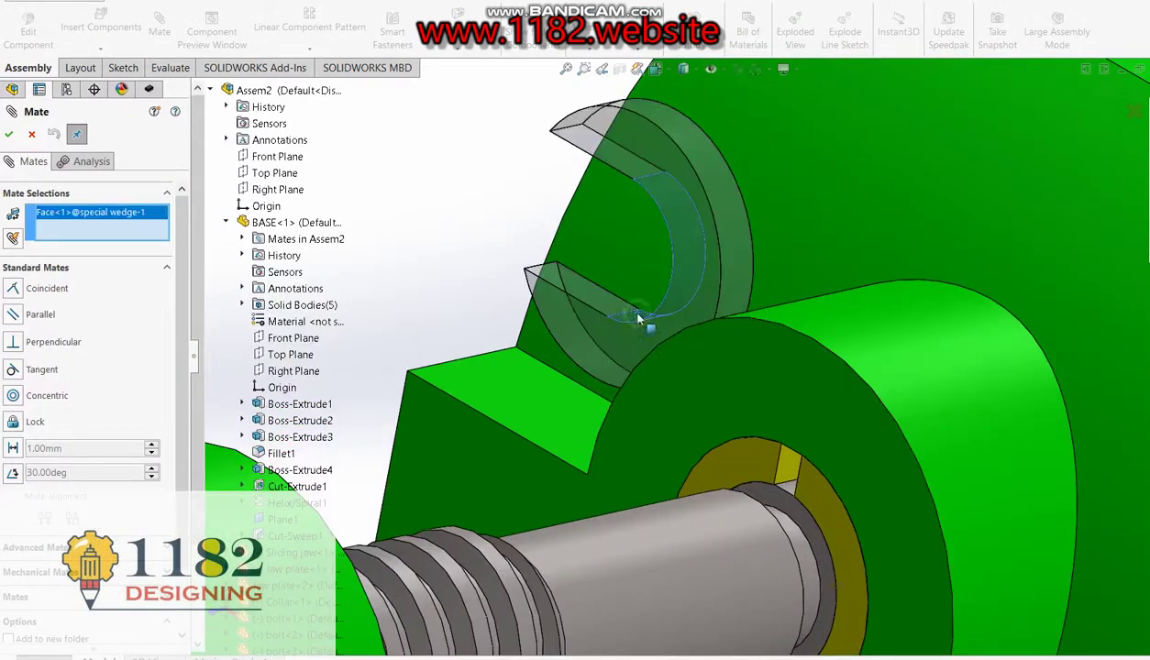
click(796, 541)
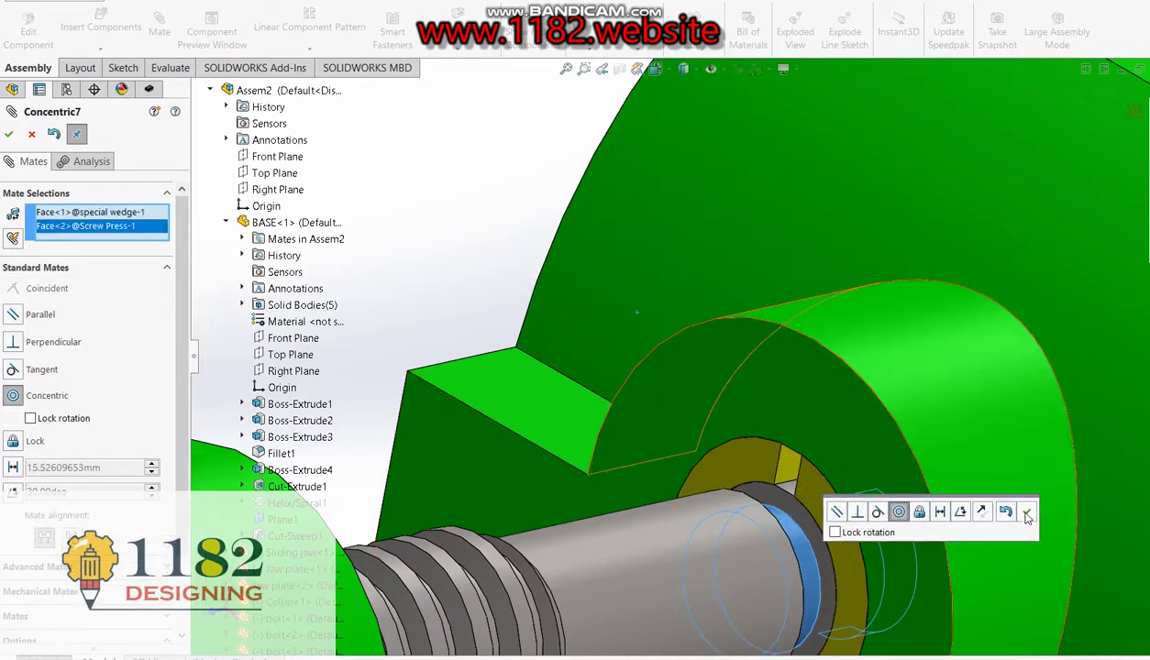
click(1026, 511)
- Drag the screw and sliding jaw to test their movement
key(f)
drag(736, 372, 777, 361)
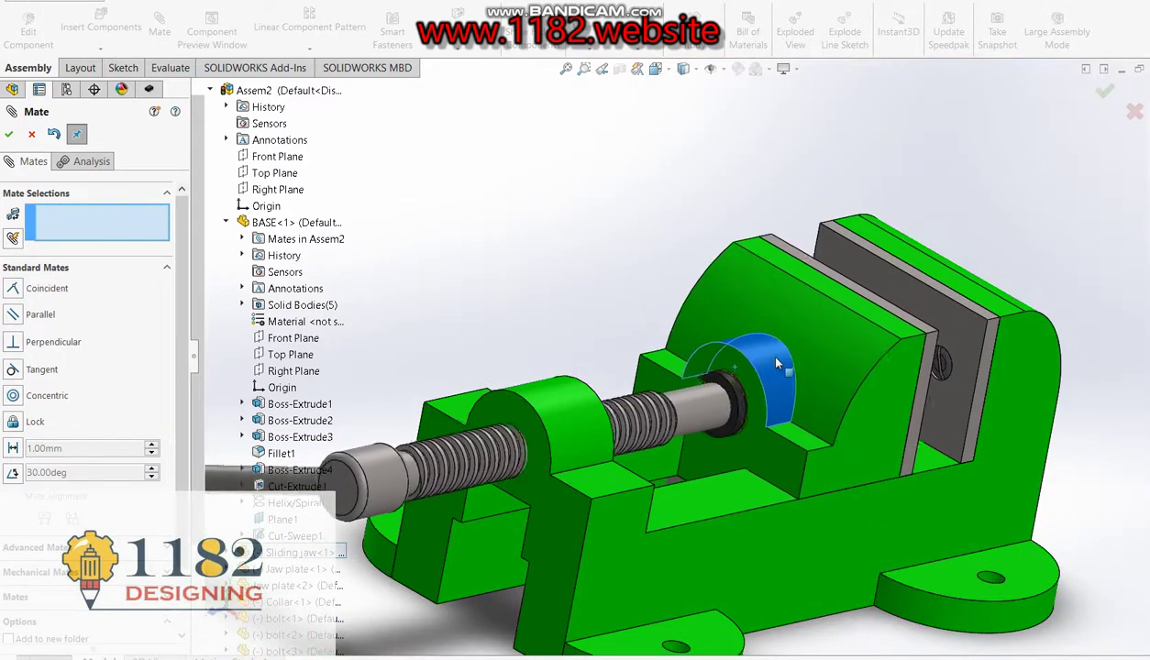
drag(776, 363, 670, 431)
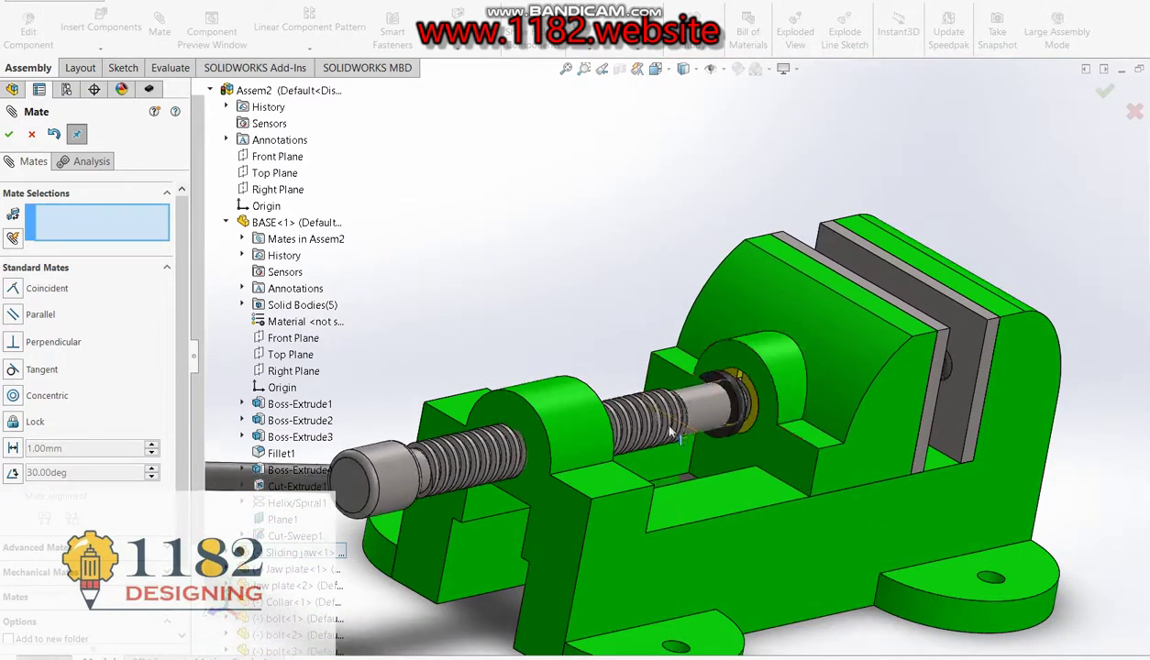
scroll(696, 413, down, 5)
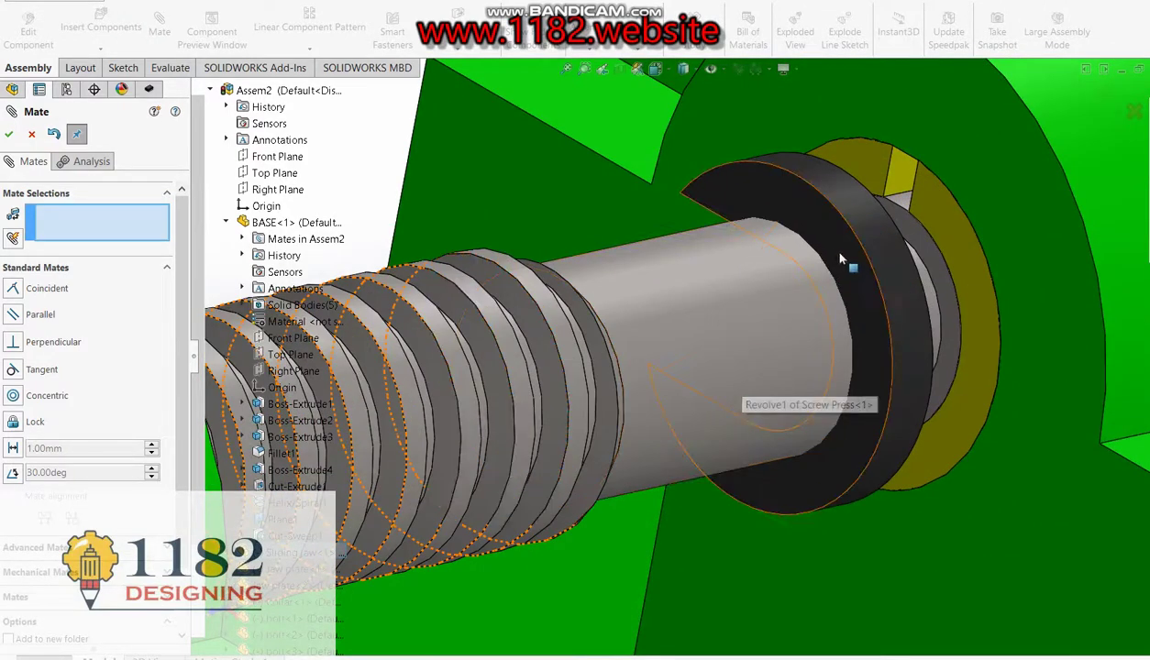
- Make the wedge's flat face coincident with the Screw Press face
click(880, 279)
middle_drag(837, 383, 739, 305)
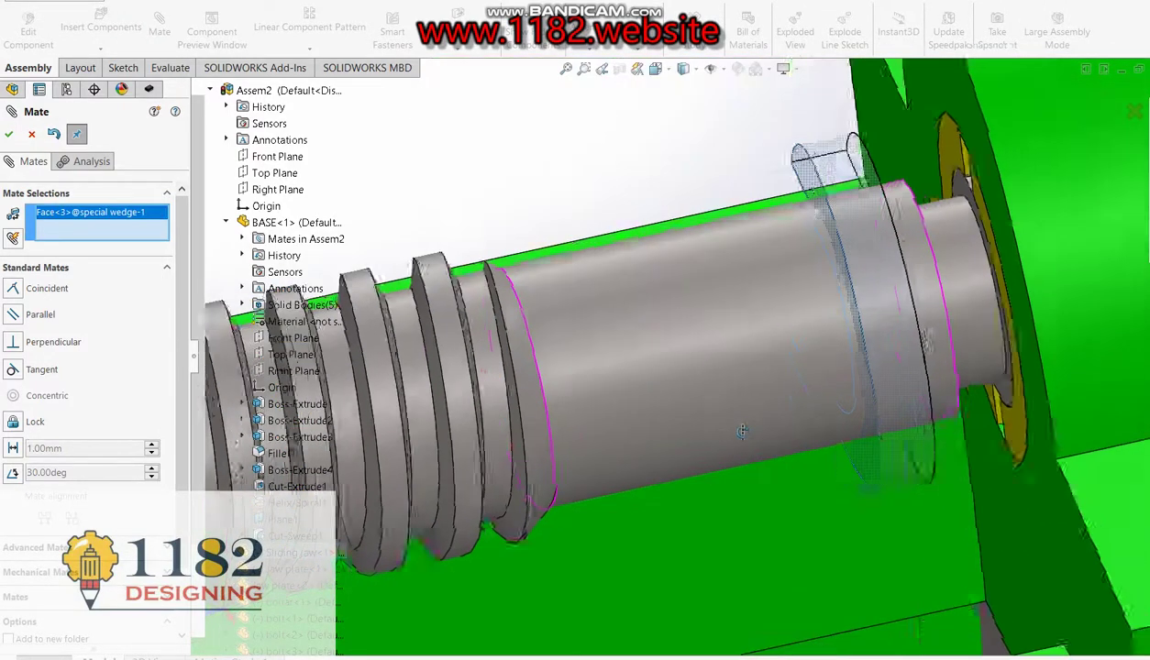
click(926, 217)
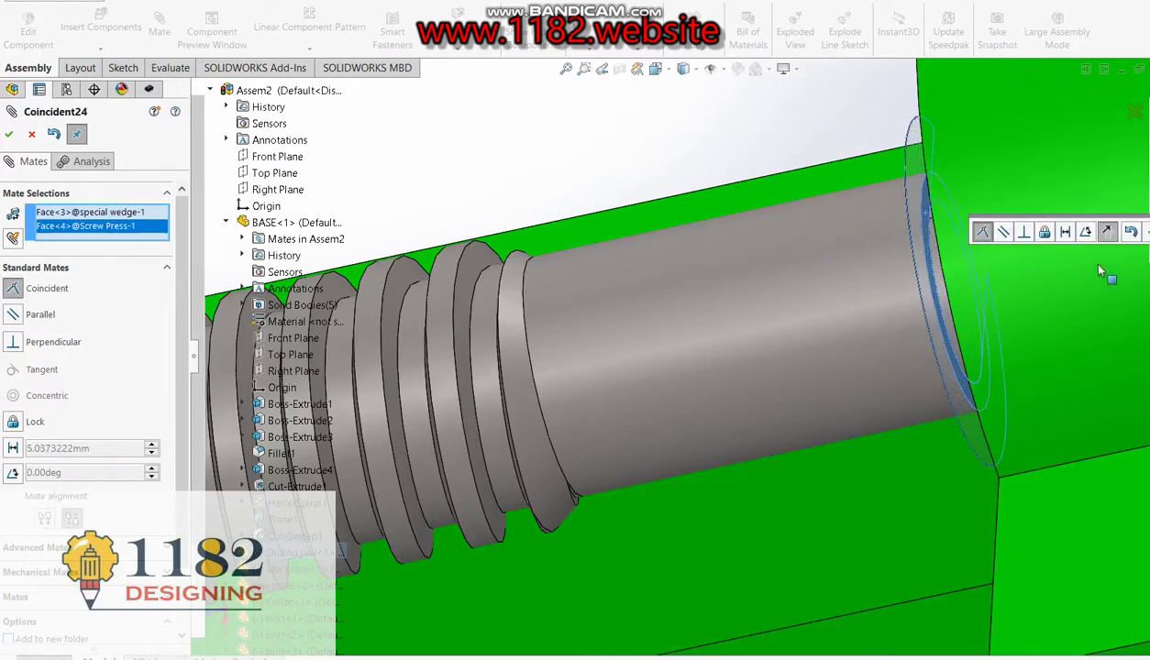
key(Return)
key(f)
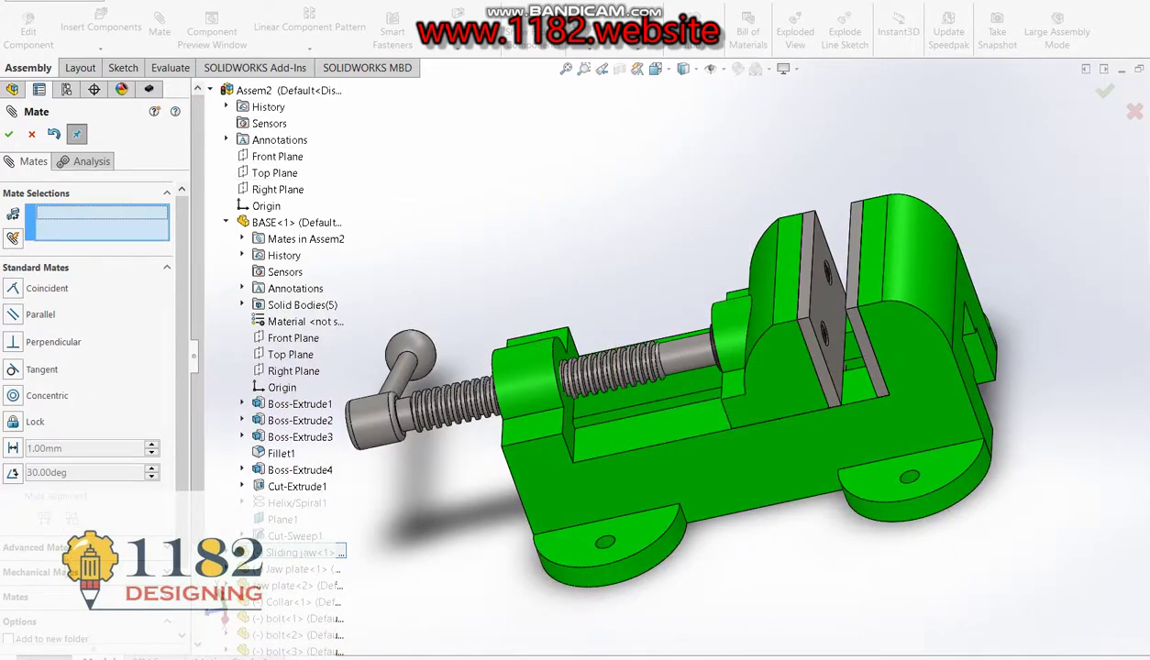
click(36, 572)
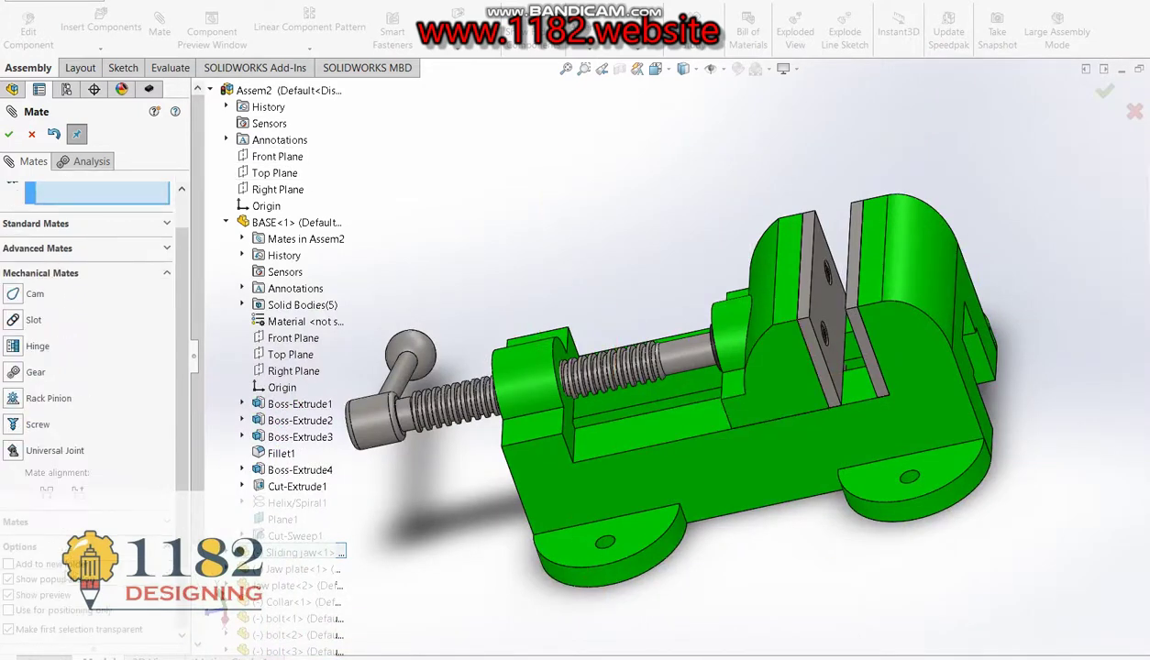
- Create a Screw mate linking the Screw Press to BASE's threaded bore at 1 revolution per mm
click(24, 426)
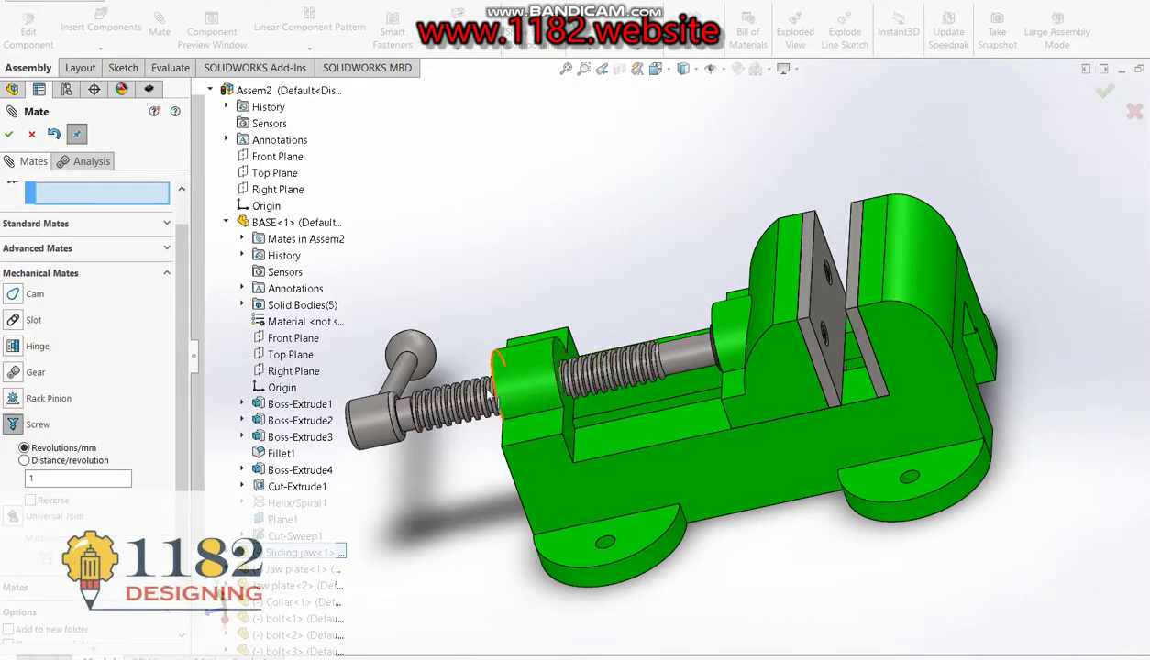
scroll(513, 384, down, 3)
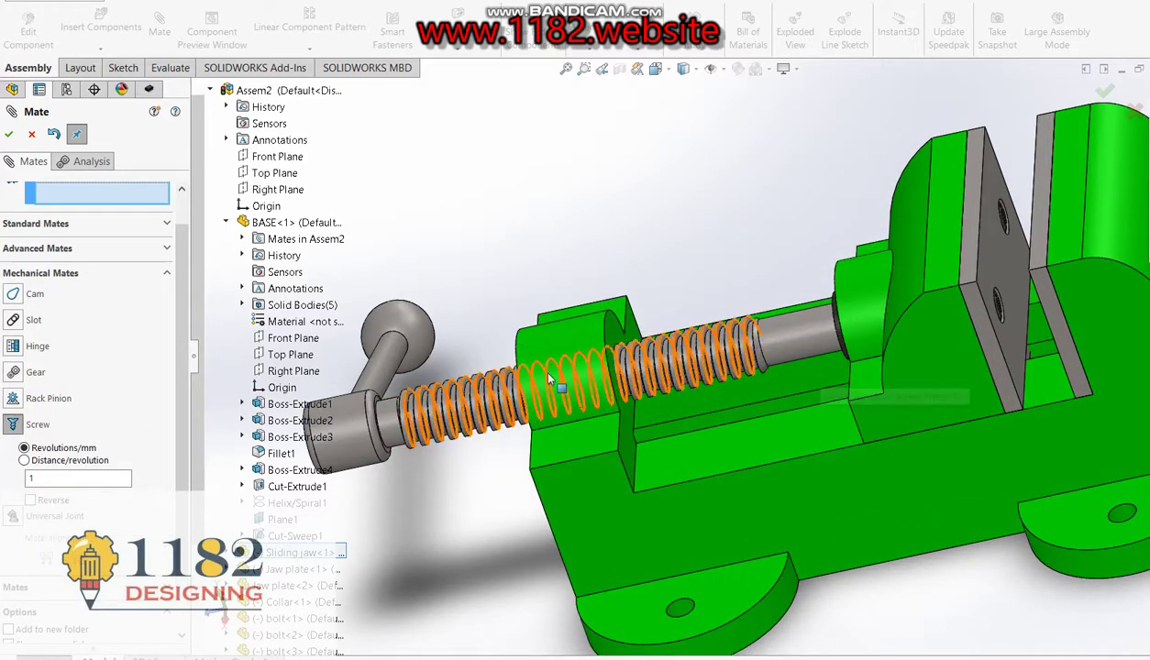
scroll(503, 388, down, 2)
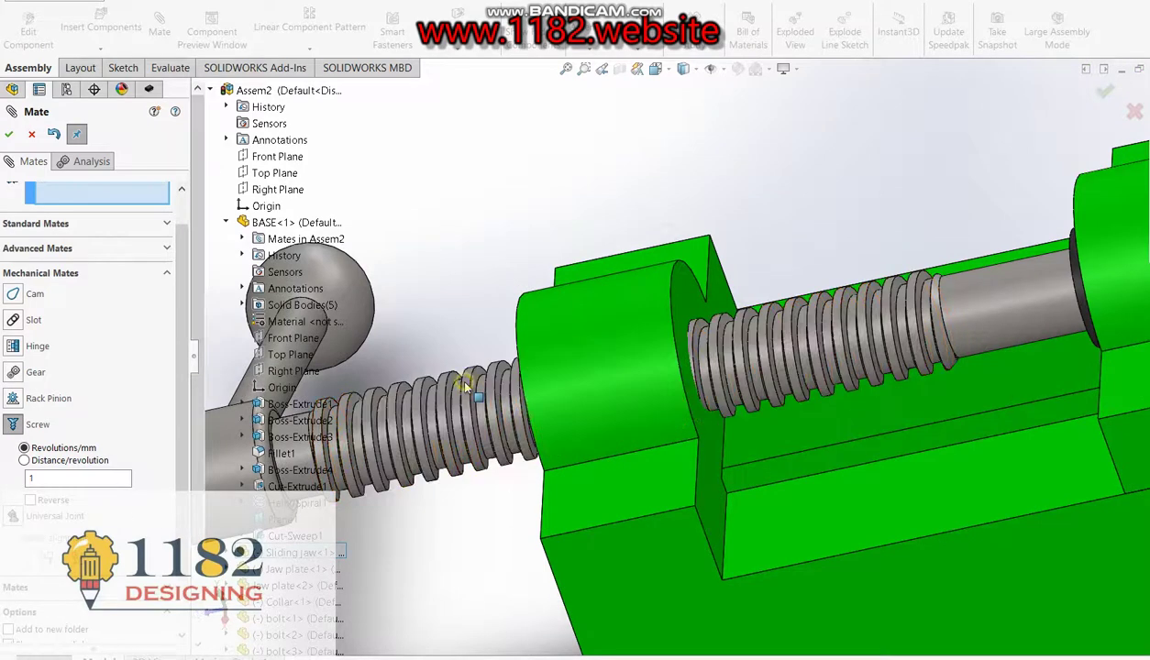
click(477, 380)
click(622, 315)
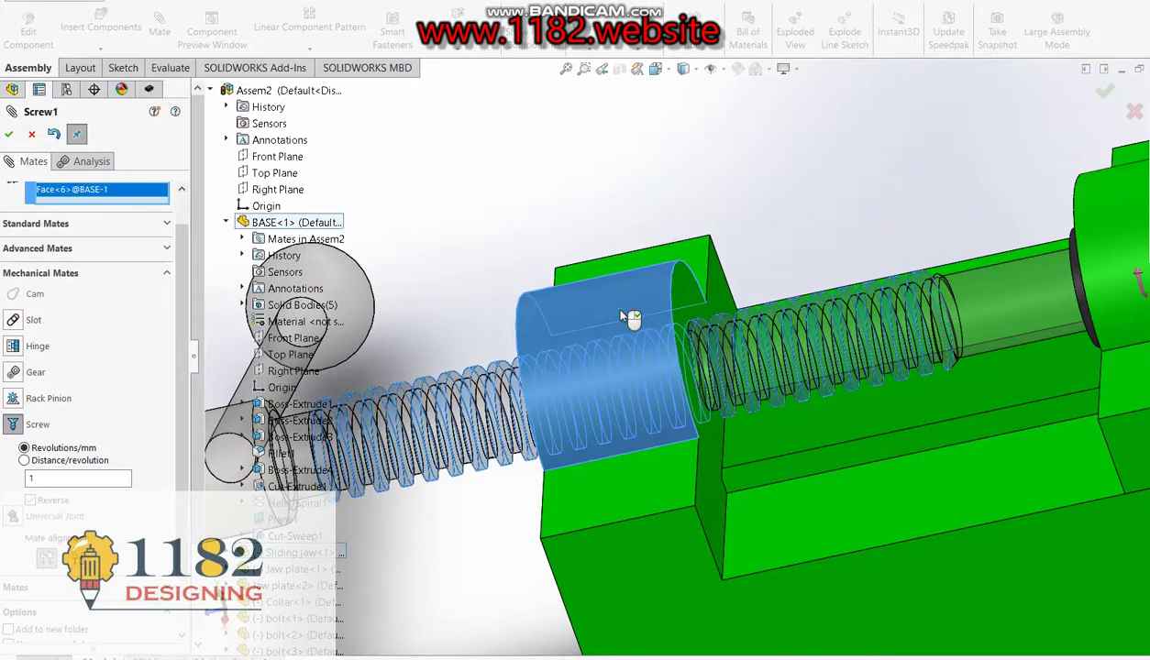
scroll(603, 361, up, 1)
scroll(603, 361, up, 1)
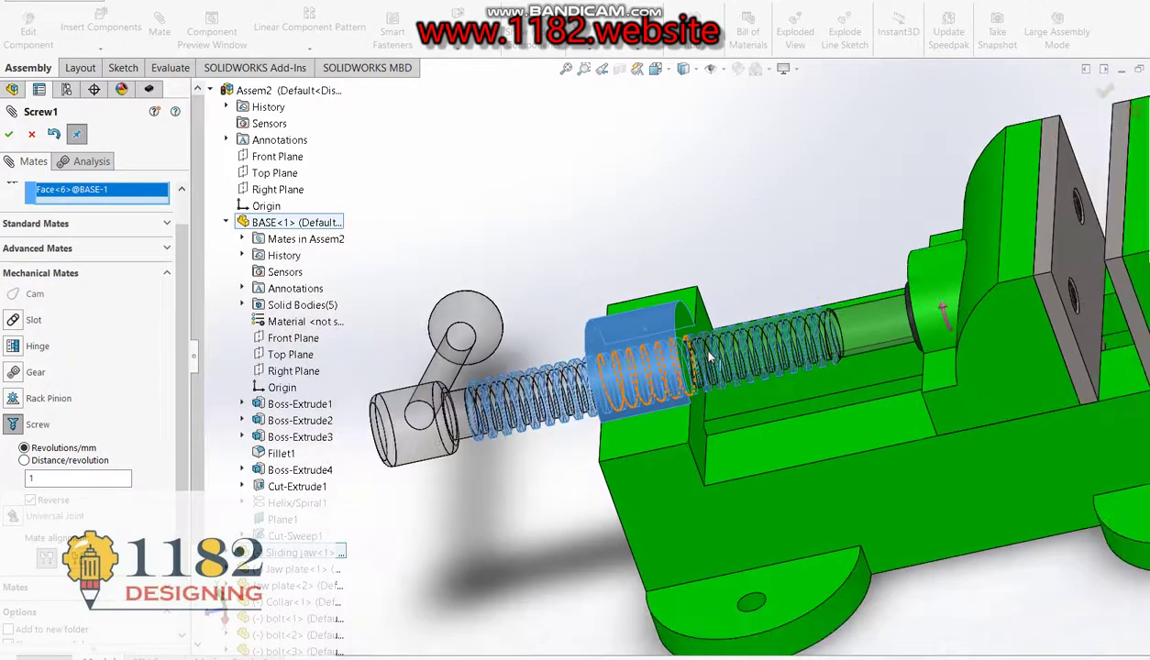
scroll(603, 361, up, 1)
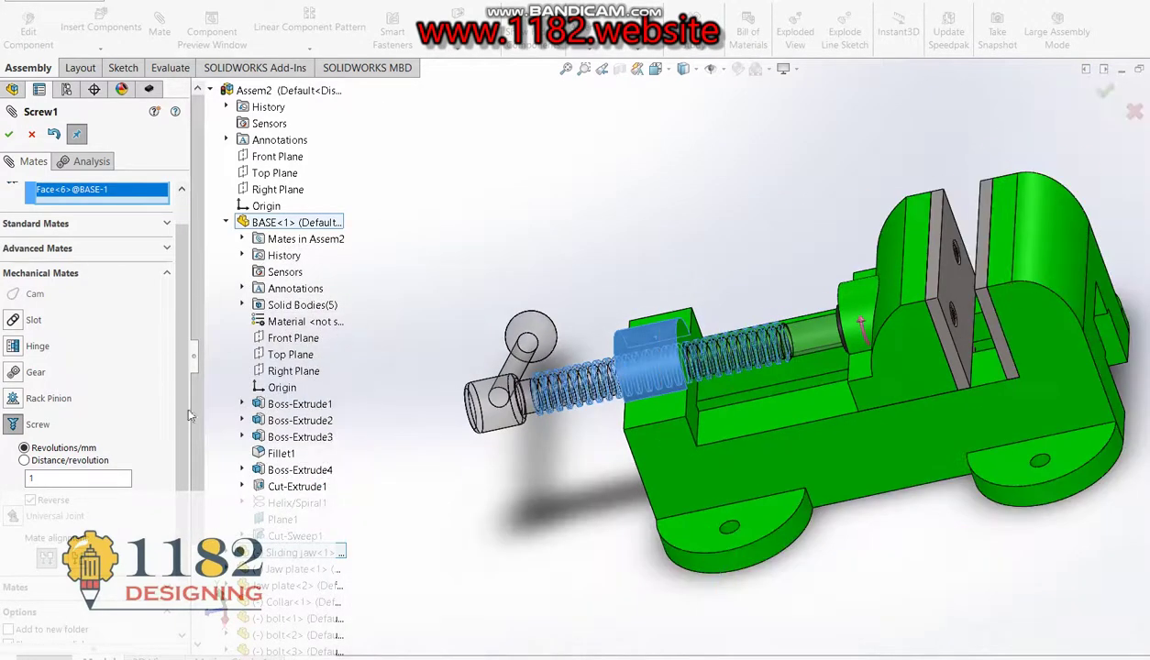
click(8, 135)
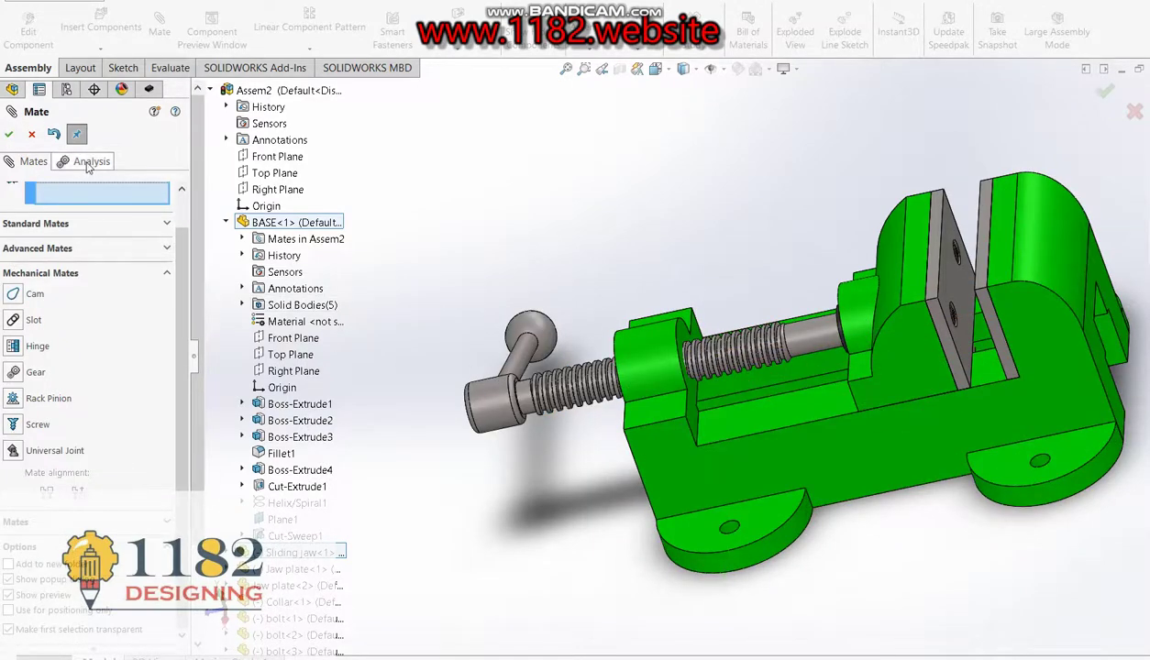
click(8, 135)
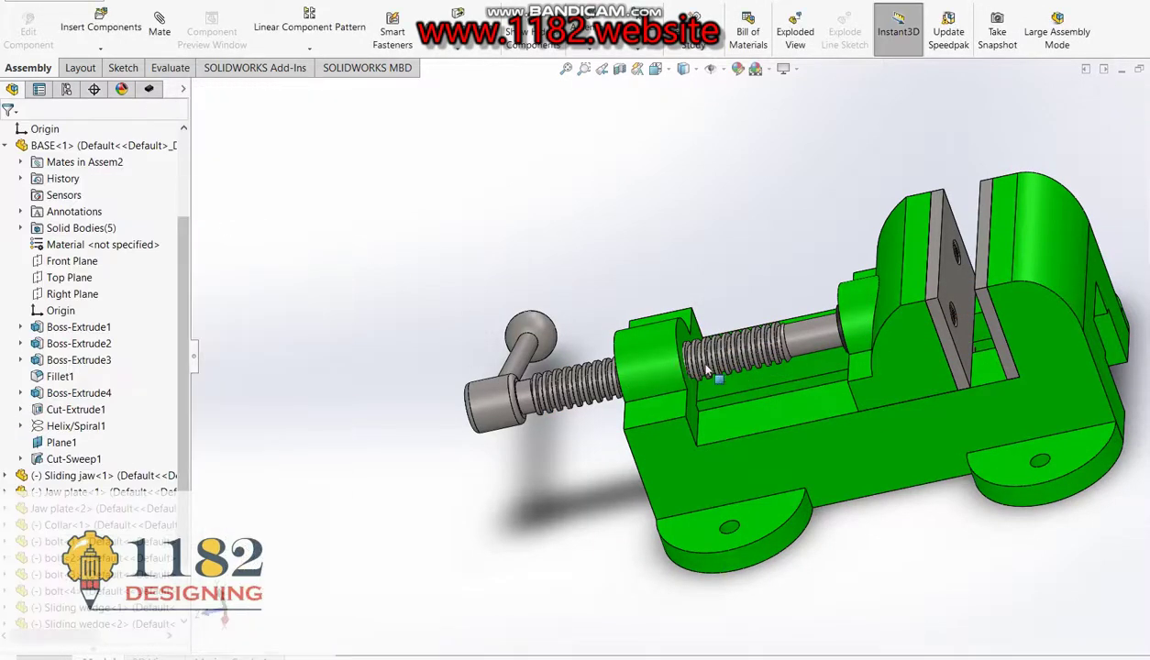
- Slide the jaw back and forth to check that the screw turns with it
mouse_move(922, 351)
mouse_down()
mouse_move(823, 382)
mouse_move(901, 371)
mouse_up()
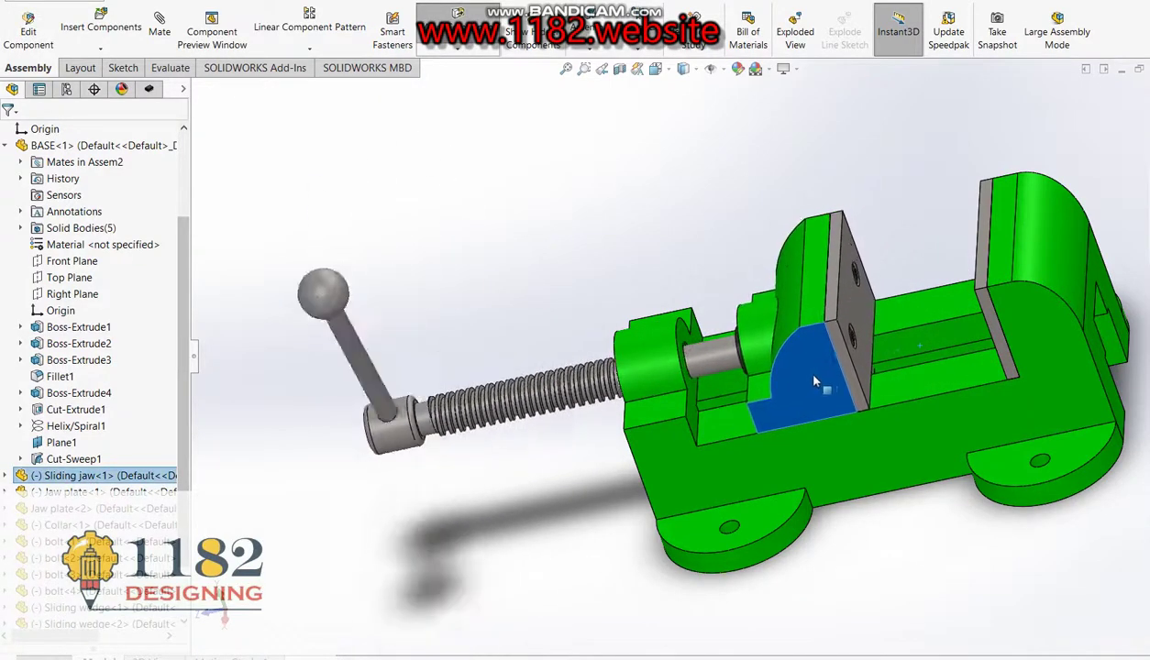
drag(901, 370, 821, 378)
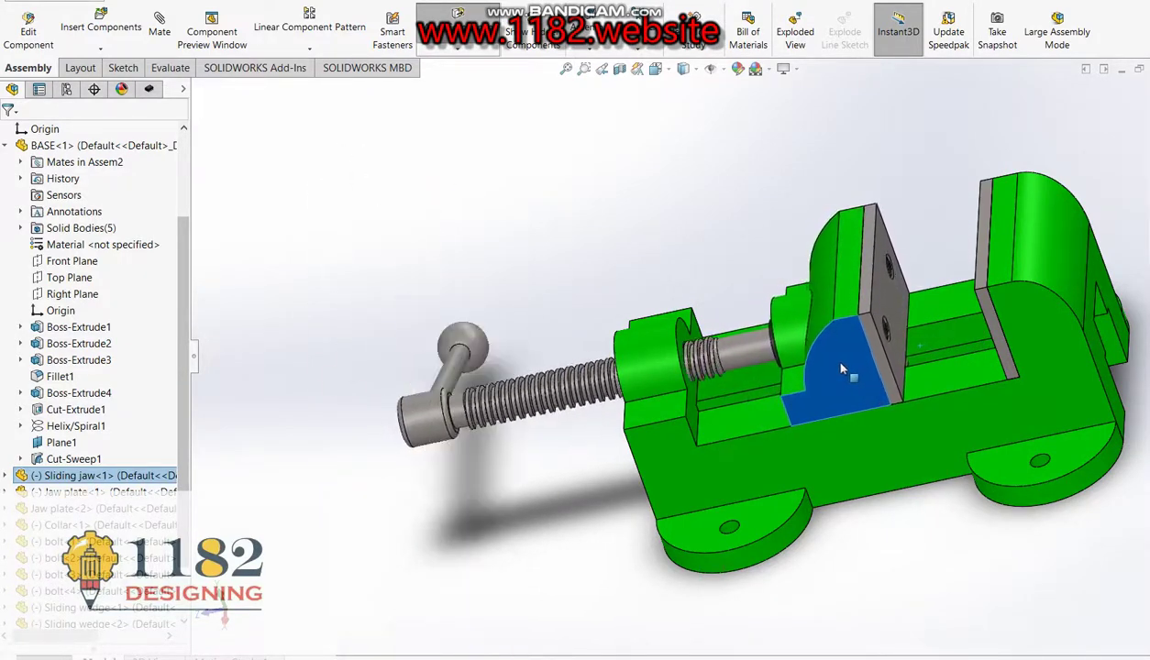
drag(821, 378, 862, 368)
scroll(680, 450, up, 3)
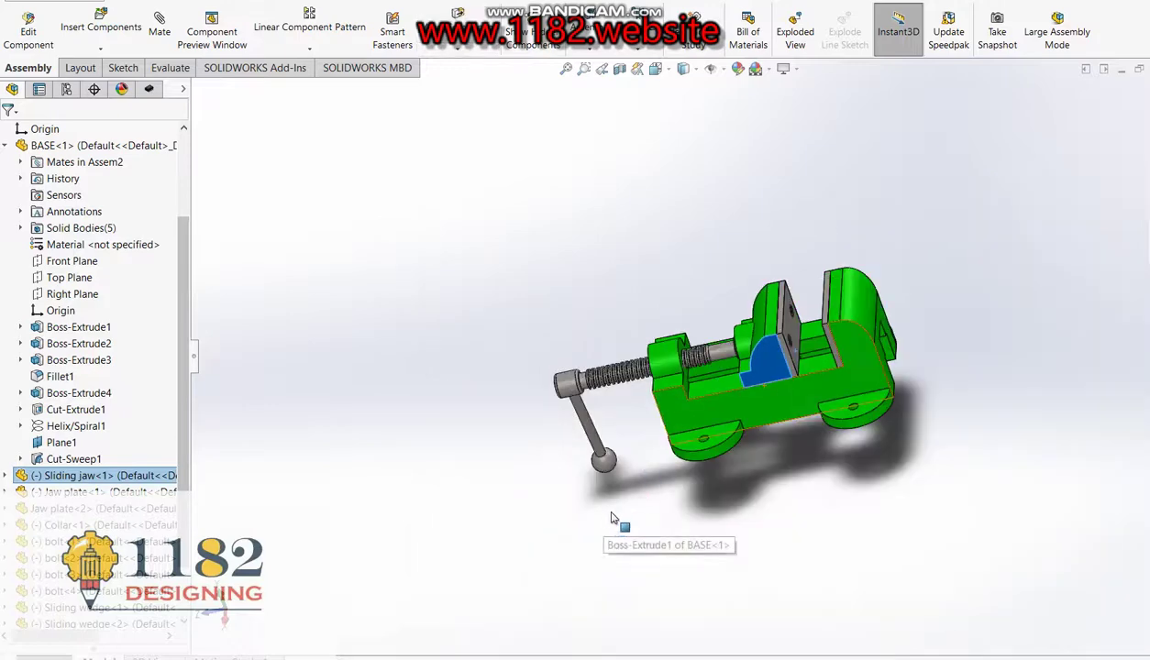
mouse_move(670, 499)
middle_down()
mouse_move(796, 470)
mouse_move(711, 507)
middle_up()
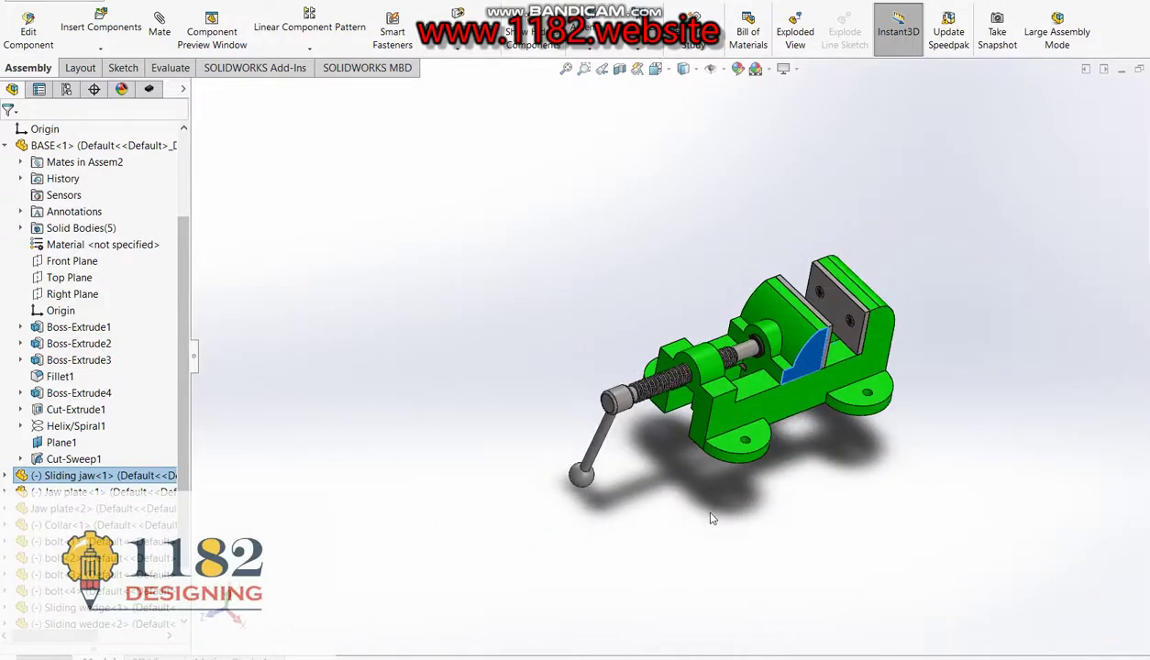
scroll(648, 418, down, 3)
- Swing the handle around the screw axis to check its rotation
mouse_move(592, 384)
mouse_down()
mouse_move(598, 392)
mouse_move(555, 442)
mouse_move(606, 393)
mouse_move(530, 528)
mouse_move(661, 425)
mouse_move(313, 211)
mouse_move(571, 496)
mouse_move(674, 246)
mouse_move(411, 231)
mouse_move(550, 275)
mouse_move(398, 90)
mouse_move(663, 257)
mouse_move(569, 436)
mouse_move(642, 302)
mouse_move(547, 405)
mouse_move(650, 296)
mouse_move(532, 406)
mouse_move(641, 302)
mouse_move(595, 423)
mouse_move(708, 314)
mouse_move(609, 409)
mouse_move(717, 262)
mouse_move(762, 437)
mouse_move(616, 454)
mouse_up()
mouse_move(550, 192)
mouse_down()
mouse_move(697, 550)
mouse_move(404, 341)
mouse_move(642, 229)
mouse_move(686, 447)
mouse_up()
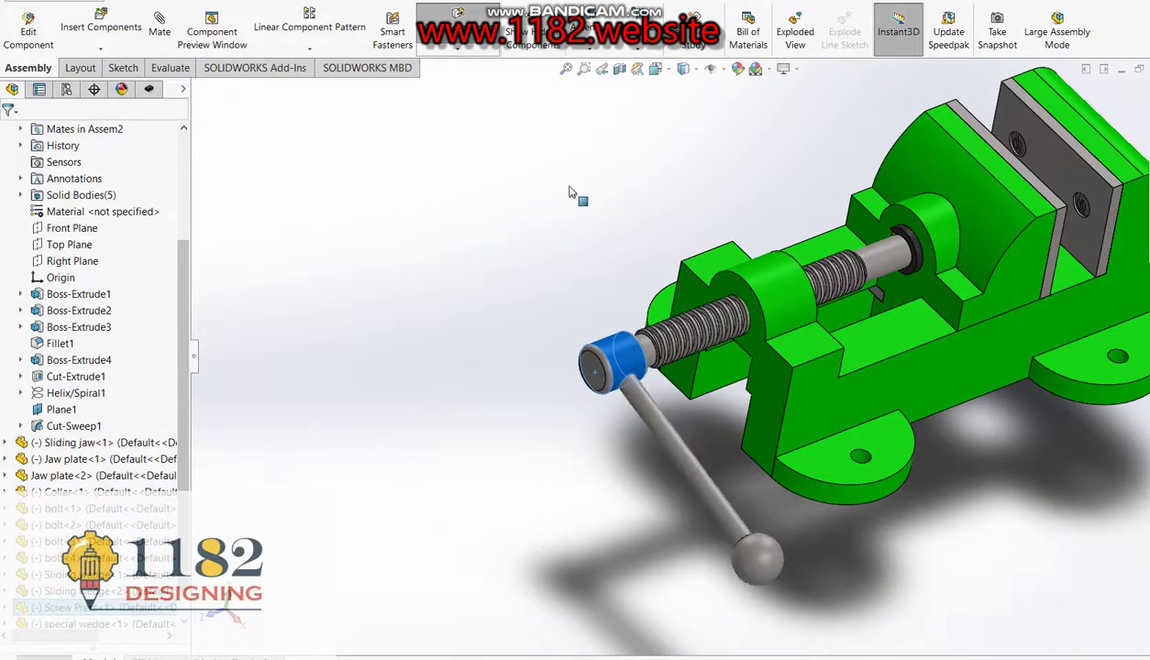
scroll(679, 233, up, 3)
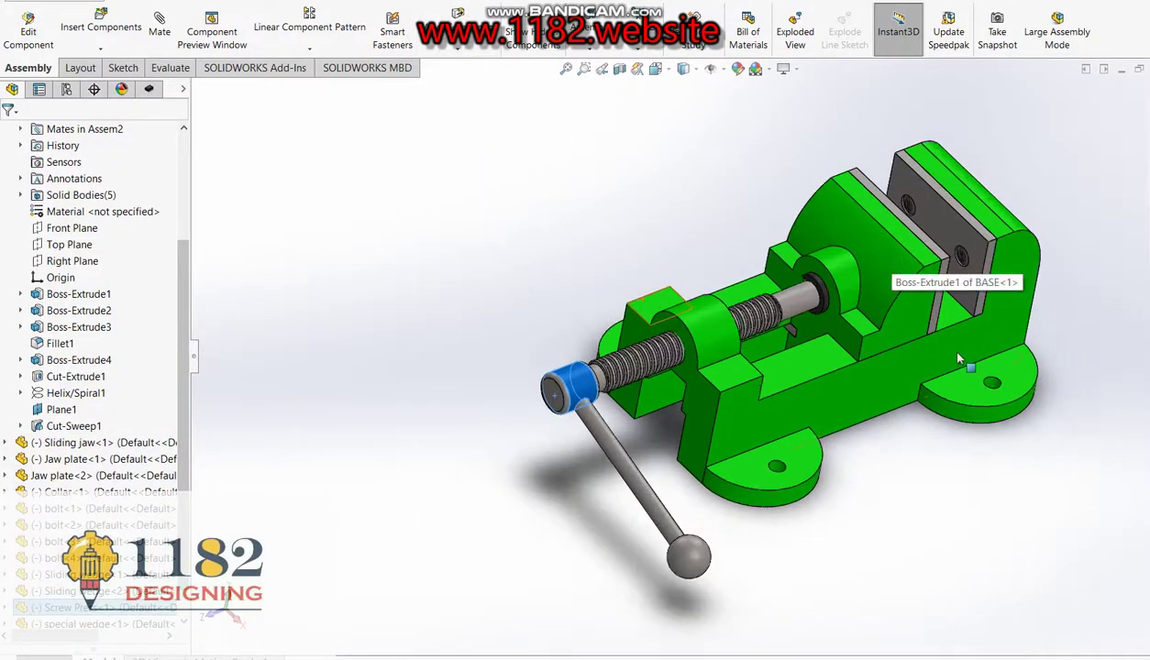
scroll(958, 356, down, 2)
mouse_move(471, 366)
mouse_down()
mouse_move(477, 413)
mouse_move(411, 389)
mouse_move(532, 417)
mouse_move(410, 347)
mouse_move(596, 457)
mouse_move(623, 257)
mouse_move(727, 543)
mouse_move(569, 373)
mouse_up()
- Turn the screw to drive the jaw forward, leaving the handle pointing down-left, and select the base
mouse_move(867, 301)
mouse_down()
mouse_move(904, 310)
mouse_move(840, 317)
mouse_move(791, 349)
mouse_move(898, 327)
mouse_move(778, 384)
mouse_move(820, 378)
mouse_move(859, 348)
mouse_move(929, 344)
mouse_move(898, 353)
mouse_up()
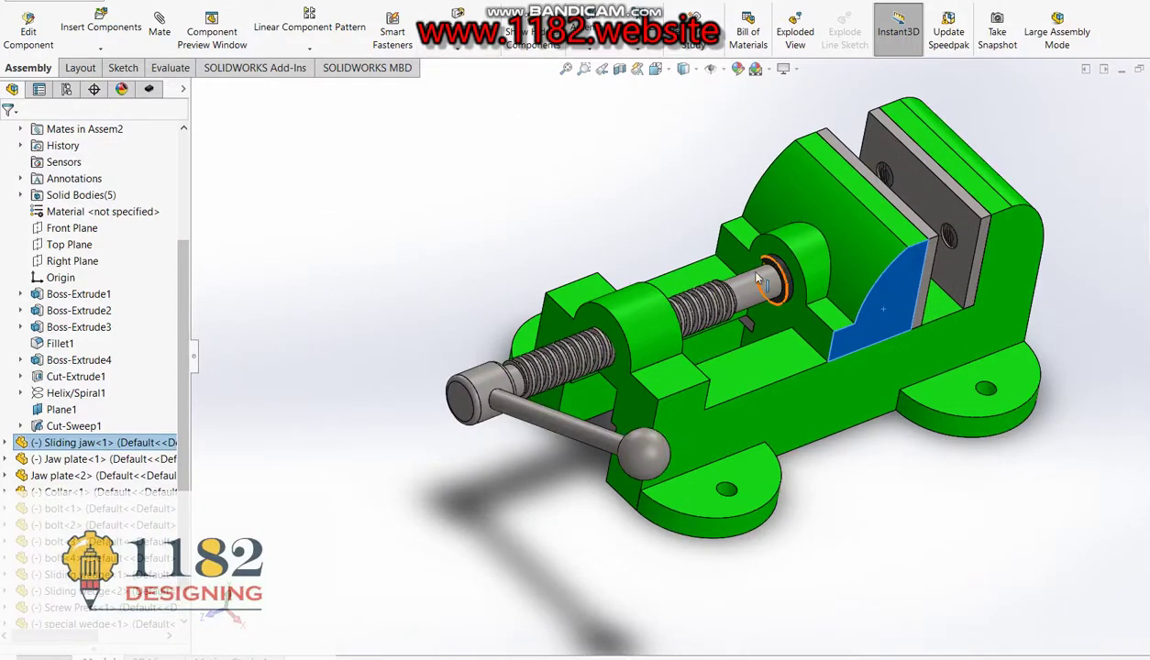
scroll(759, 302, down, 2)
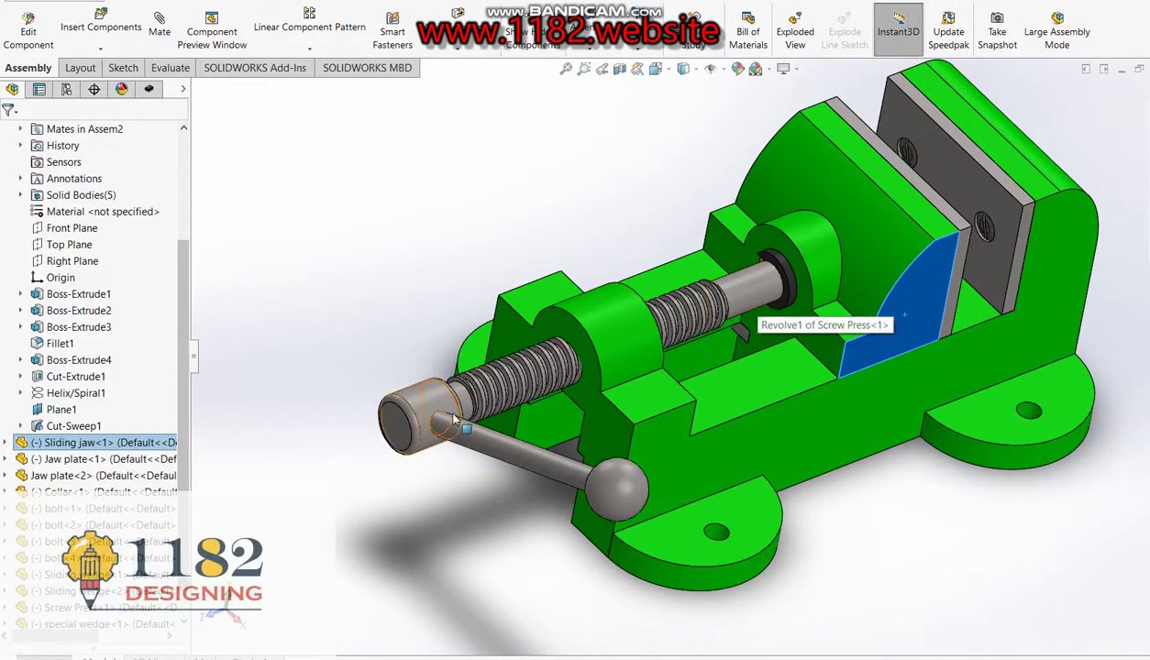
mouse_move(469, 442)
mouse_down()
mouse_move(521, 465)
mouse_move(405, 301)
mouse_move(266, 230)
mouse_move(465, 575)
mouse_move(431, 328)
mouse_move(321, 328)
mouse_move(401, 575)
mouse_move(457, 504)
mouse_move(385, 313)
mouse_move(321, 405)
mouse_move(491, 572)
mouse_move(380, 311)
mouse_move(226, 379)
mouse_move(430, 623)
mouse_up()
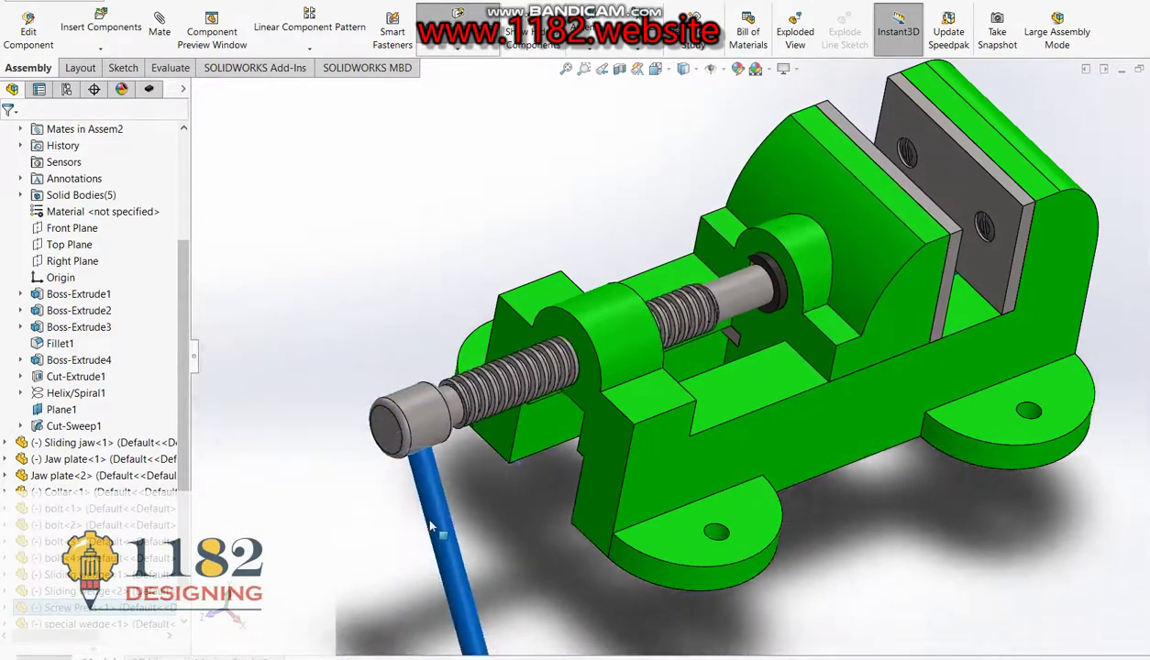
click(721, 455)
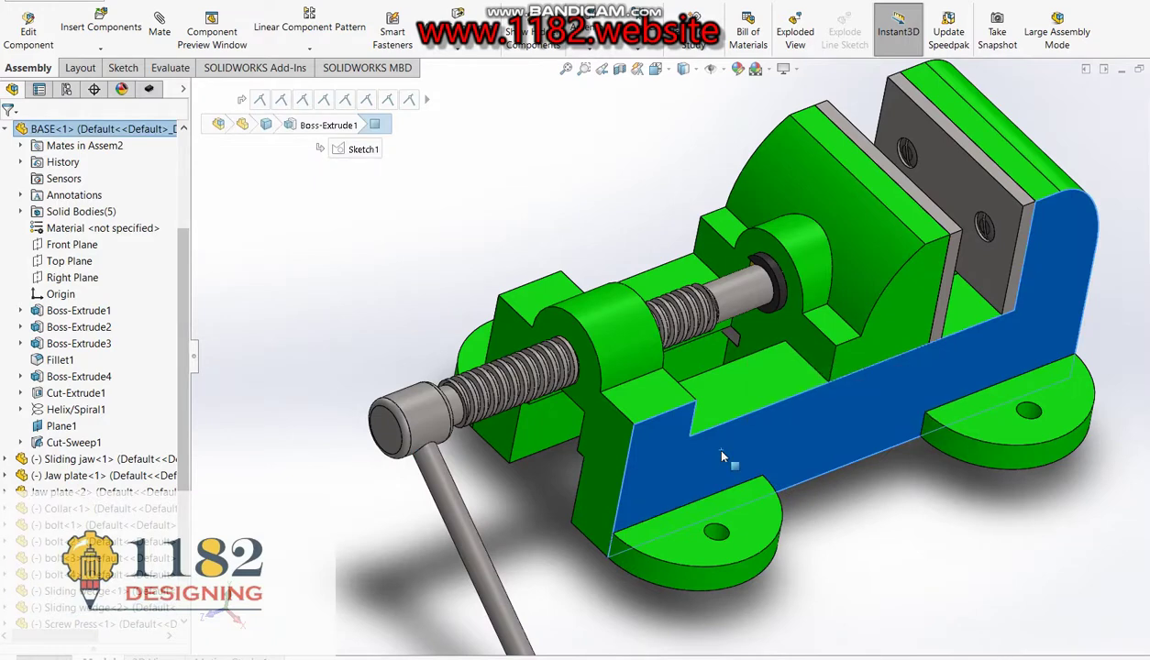
- From a Normal To side view of the base, drag the sliding jaw shut against the fixed jaw, then return to an angled, centred view
key(ctrl+8)
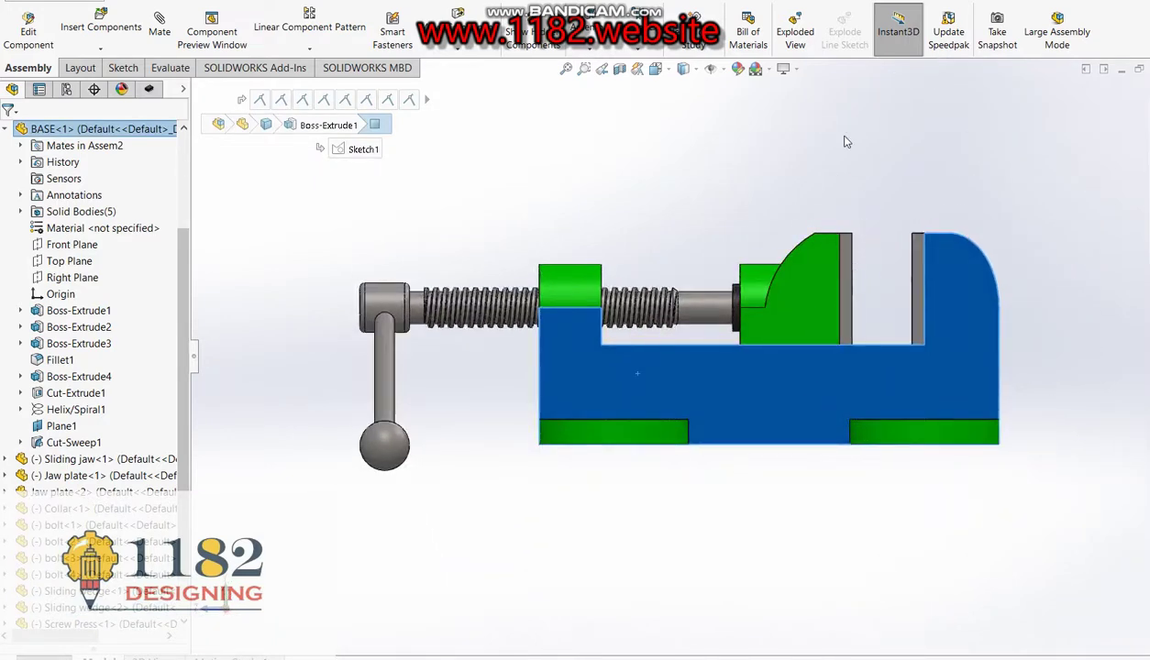
click(847, 141)
mouse_move(810, 309)
mouse_down()
mouse_move(679, 310)
mouse_move(849, 323)
mouse_up()
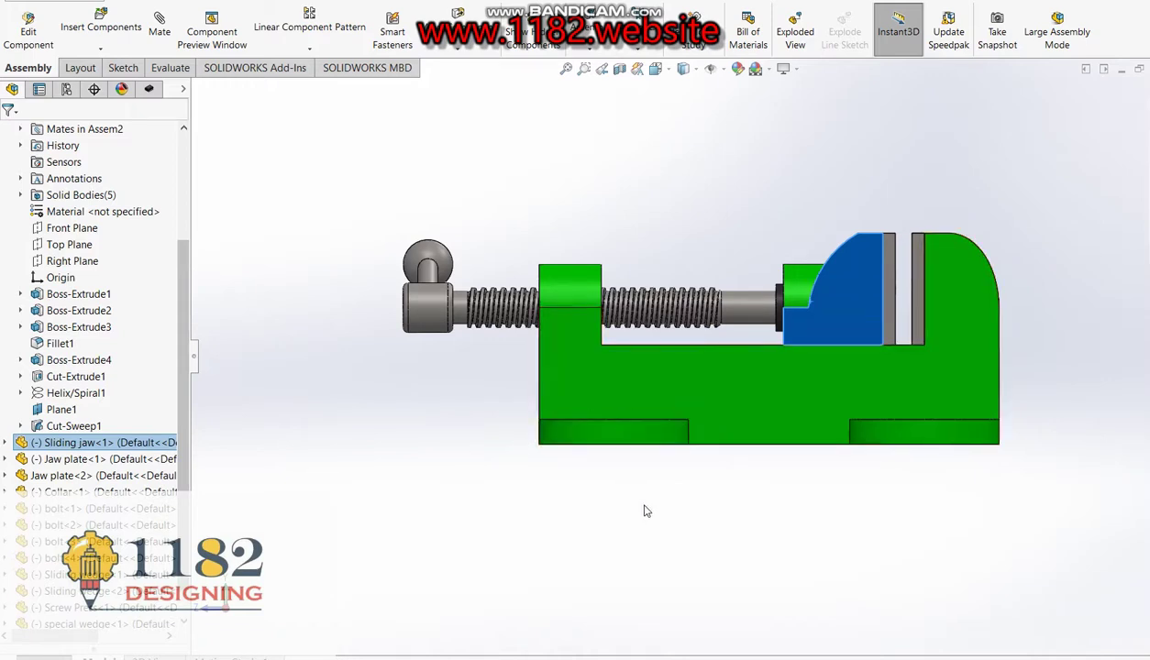
scroll(605, 404, down, 2)
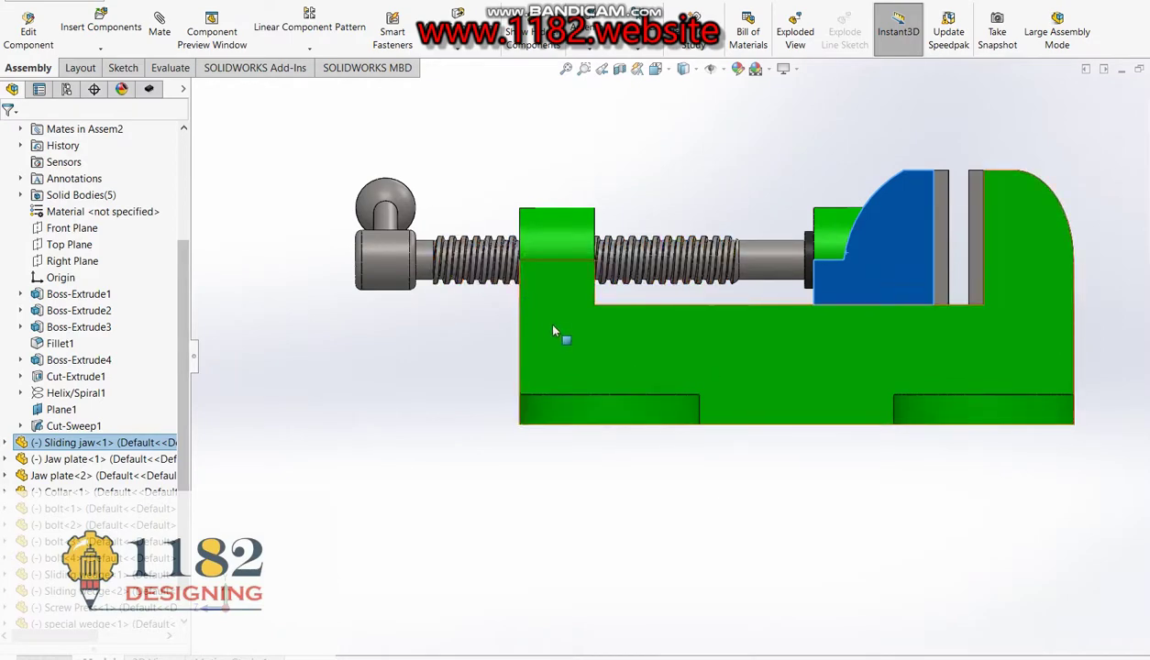
middle_drag(594, 338, 1071, 237)
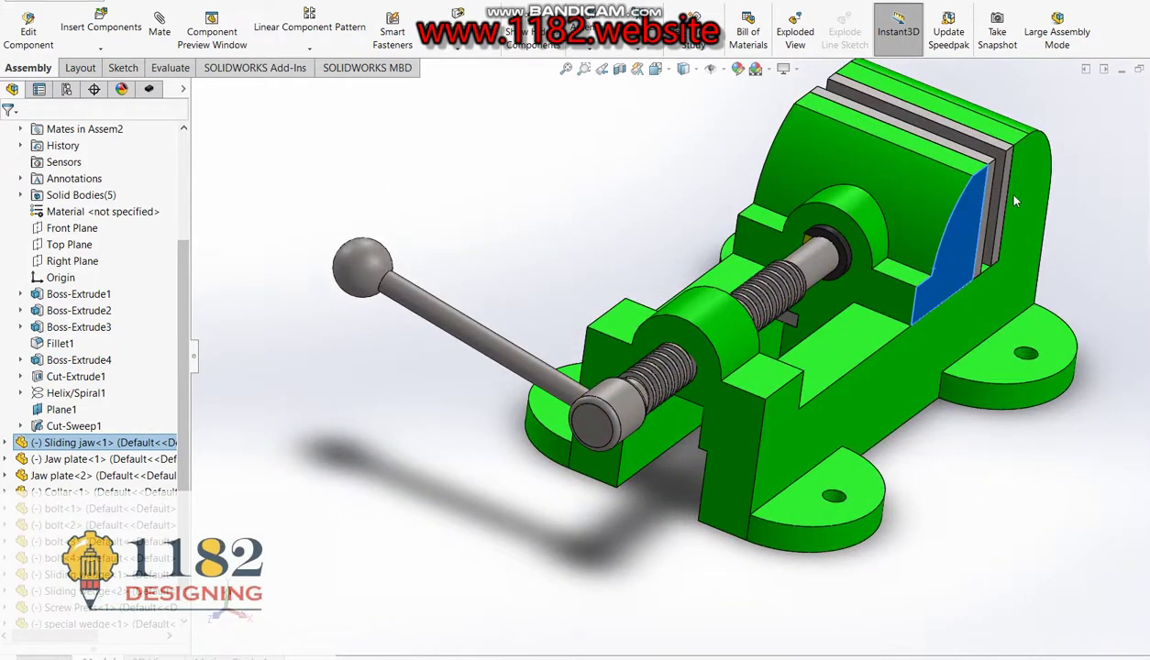
key(f)
click(1033, 217)
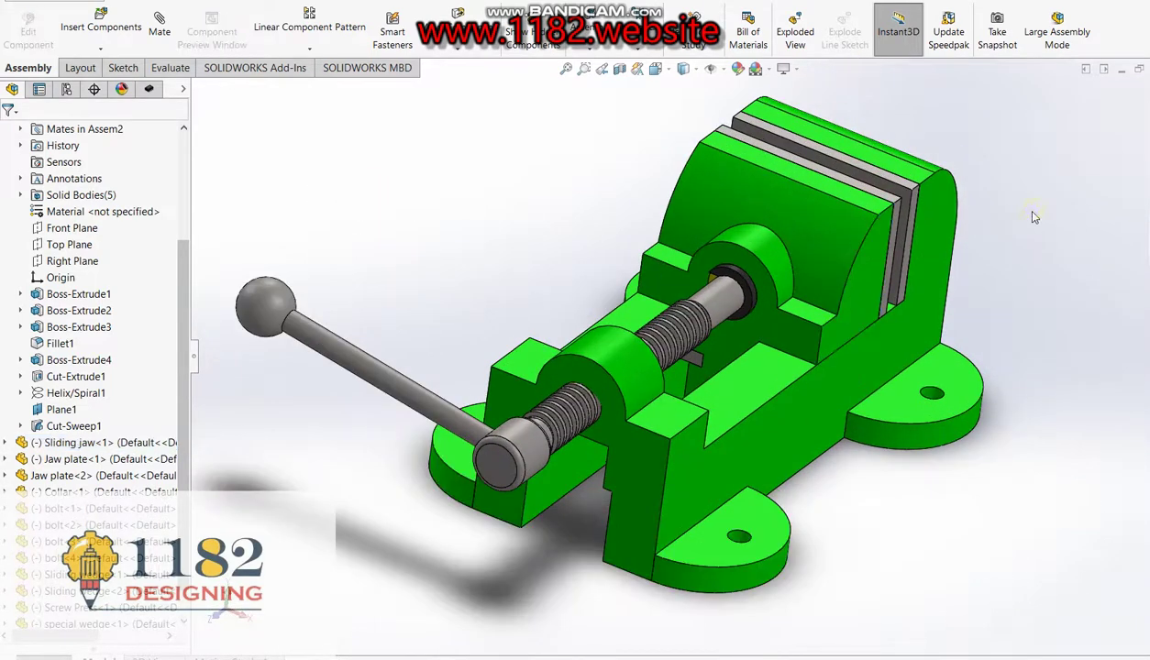